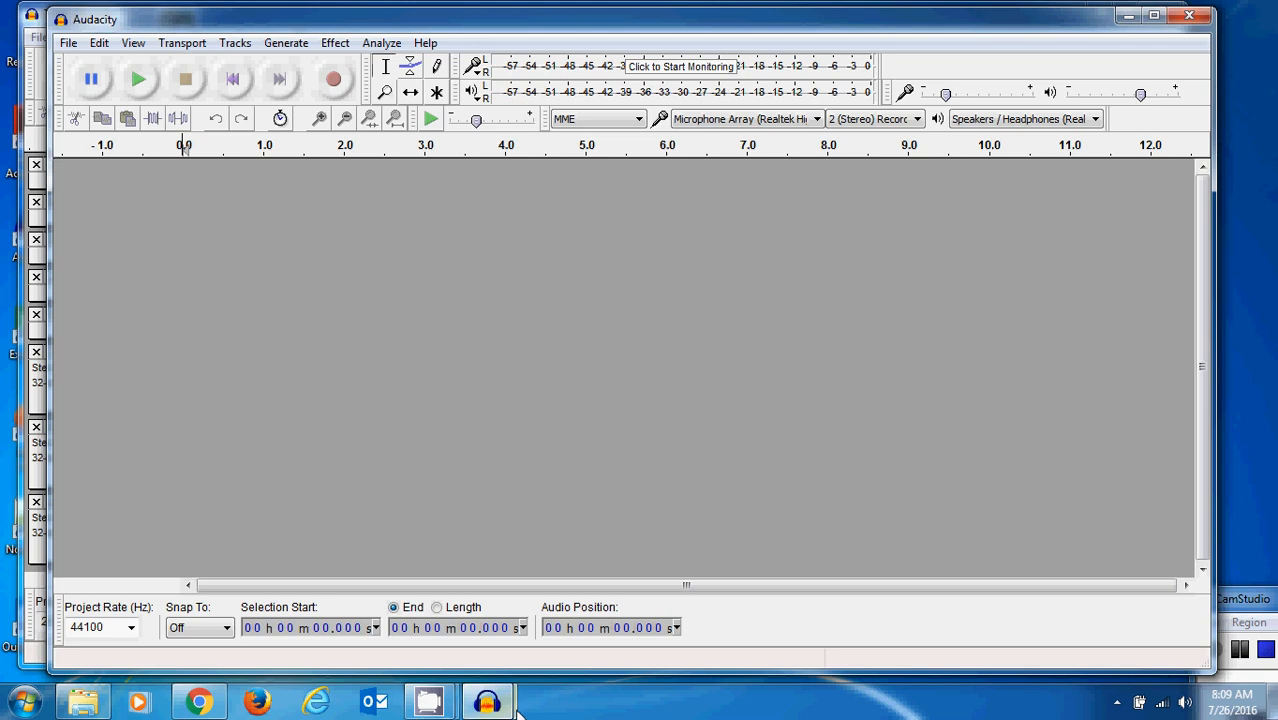
- Bring the T-RexVsLamb project window forward to view its multitrack arrangement and shift the window slightly
{"action": "mouse_move", "coordinate": [488, 703]}
{"action": "left_click", "coordinate": [426, 601]}
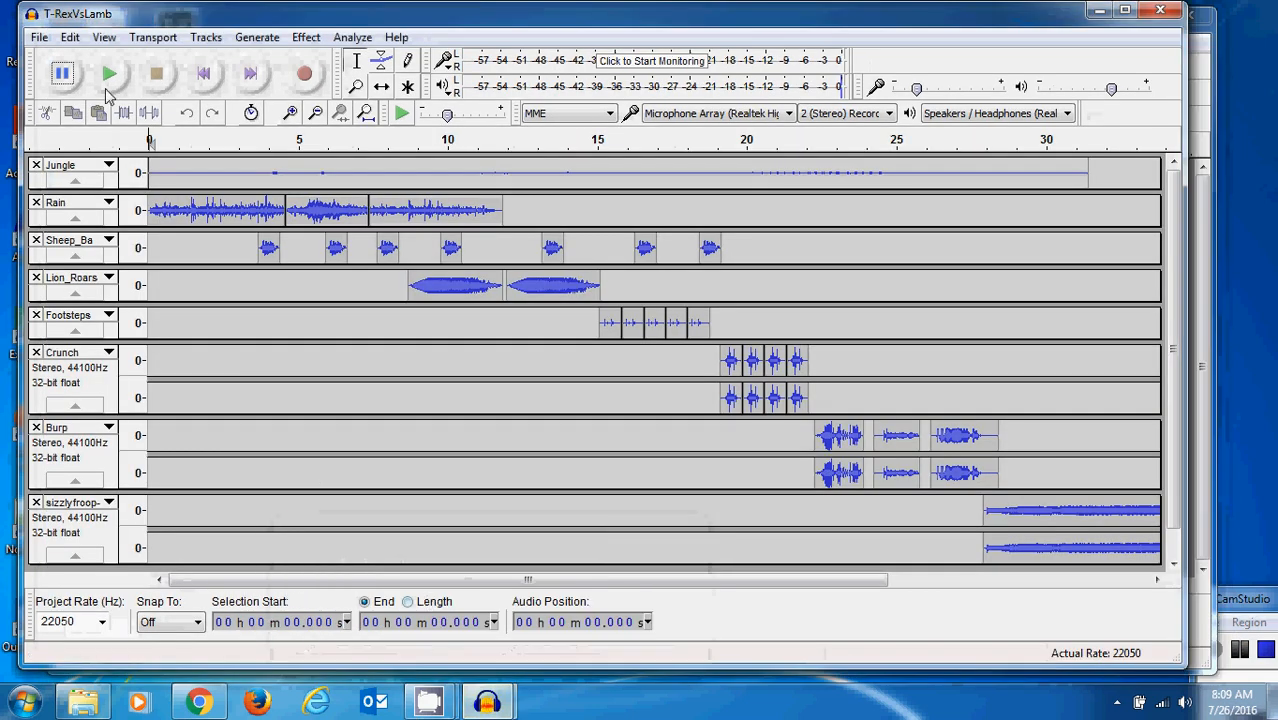
{"action": "left_click_drag", "start_coordinate": [181, 18], "coordinate": [167, 18]}
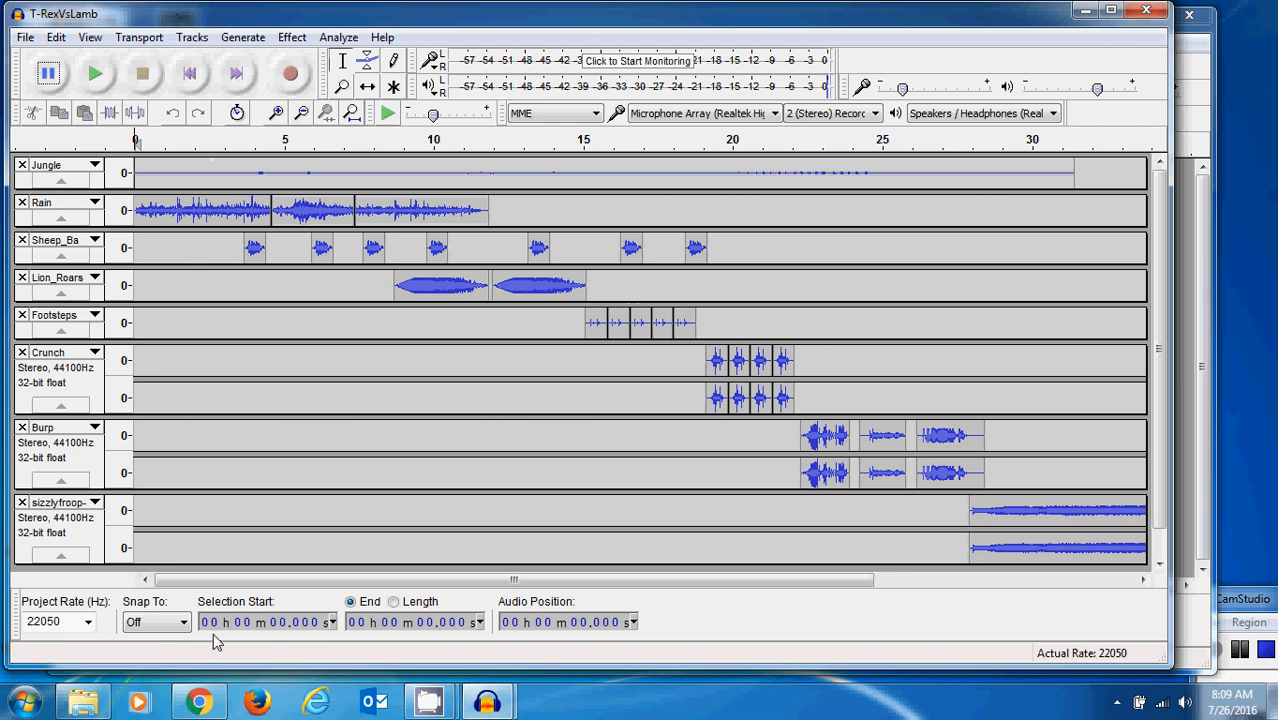
- View the sound files in the IntroAudacity folder, including Sheep_Ba, and return to the empty Audacity project window
{"action": "left_click", "coordinate": [83, 703]}
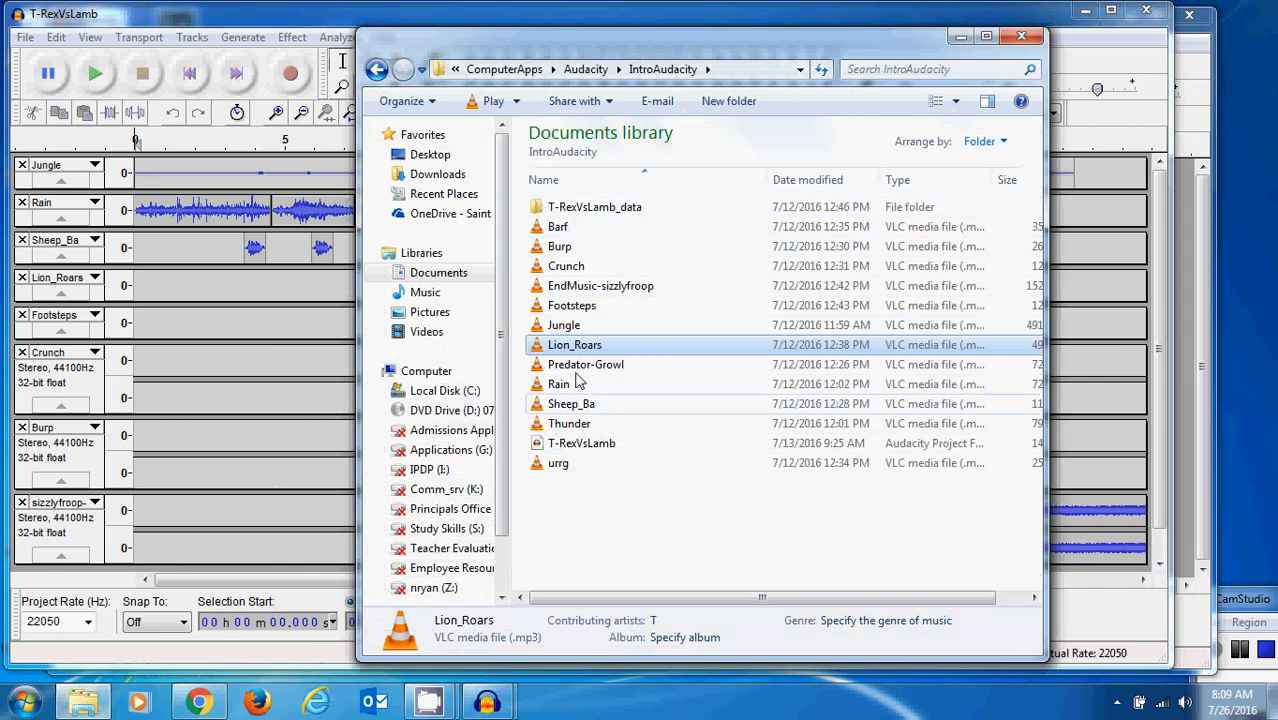
{"action": "left_click", "coordinate": [570, 405]}
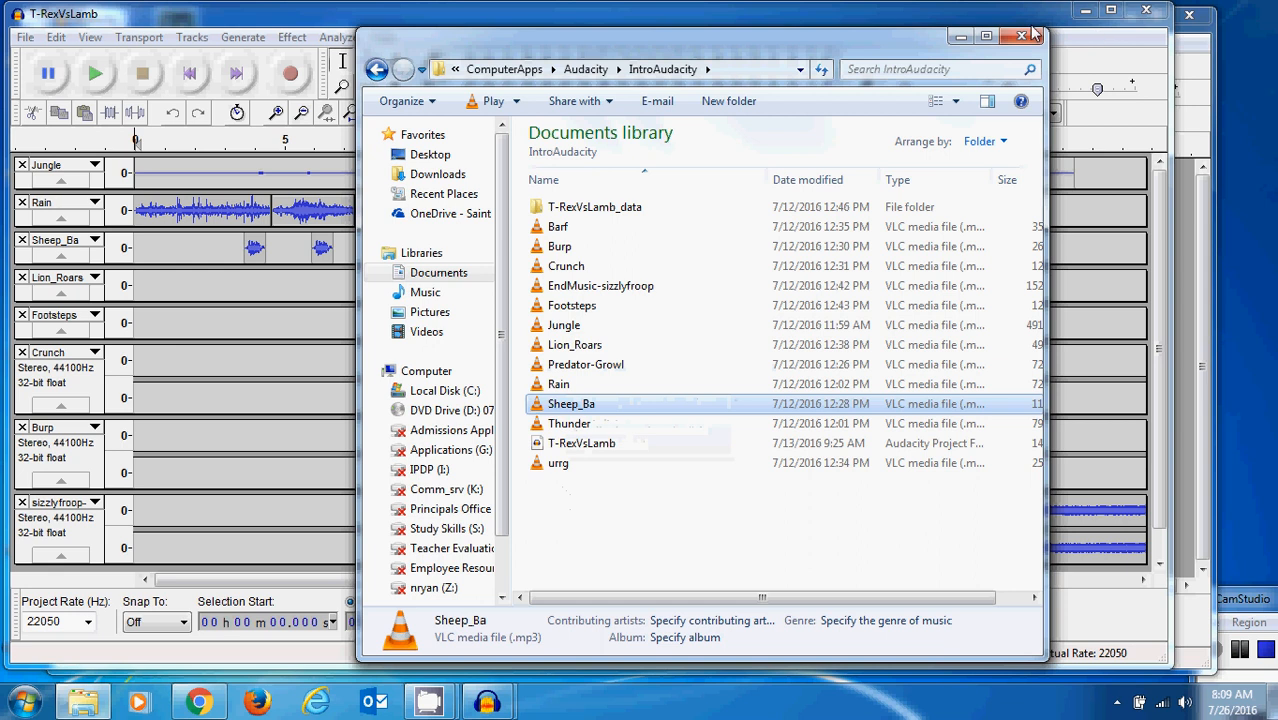
{"action": "left_click", "coordinate": [960, 36]}
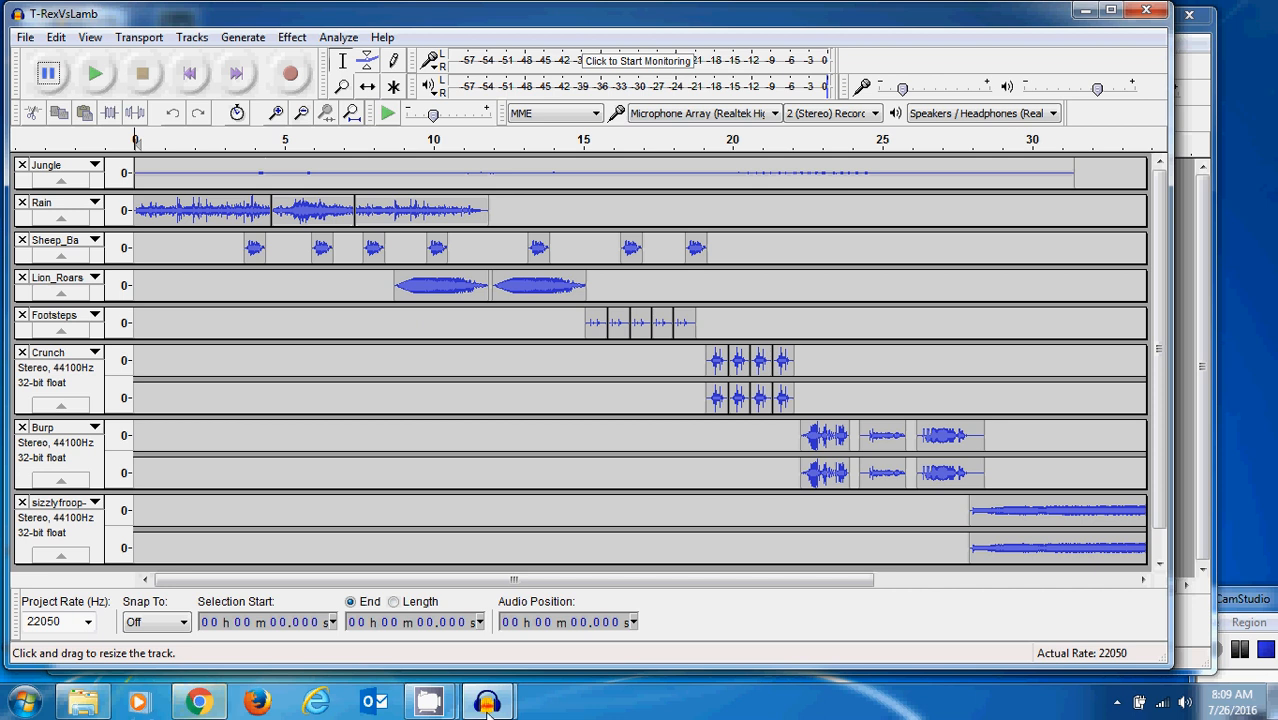
{"action": "mouse_move", "coordinate": [494, 672]}
{"action": "left_click", "coordinate": [590, 600]}
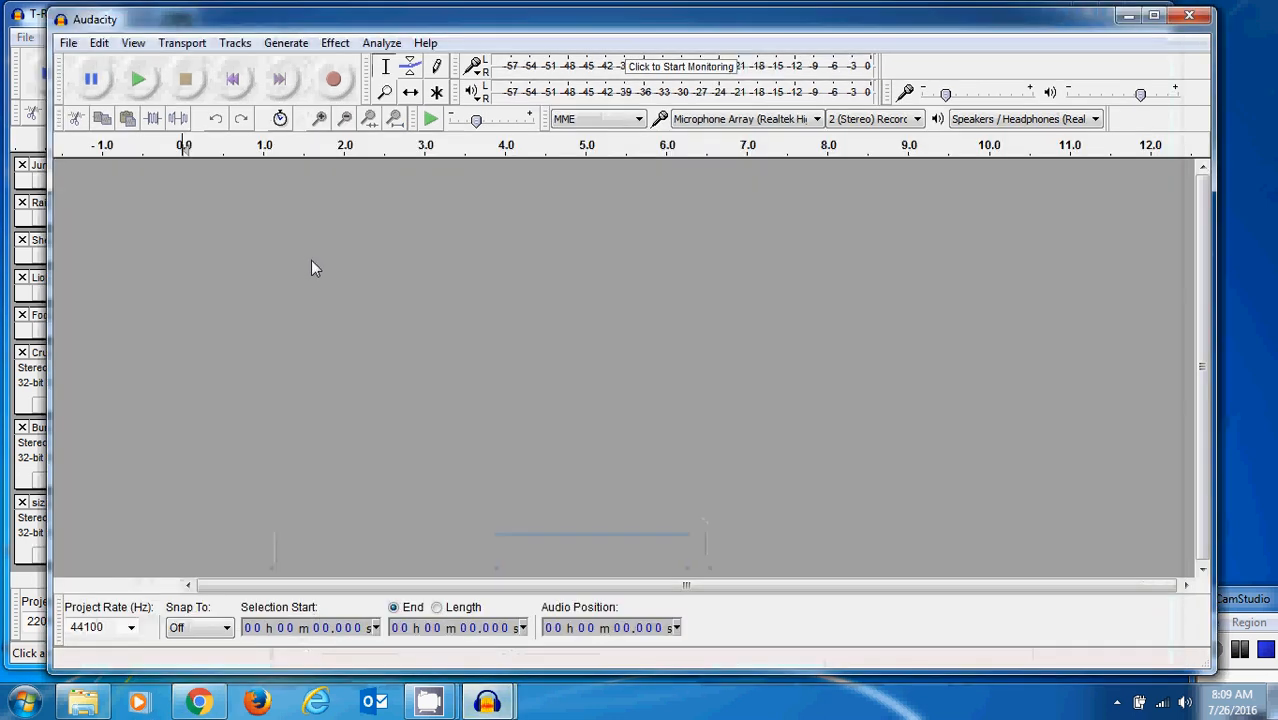
{"action": "left_click", "coordinate": [1256, 605]}
{"action": "left_click", "coordinate": [1241, 652]}
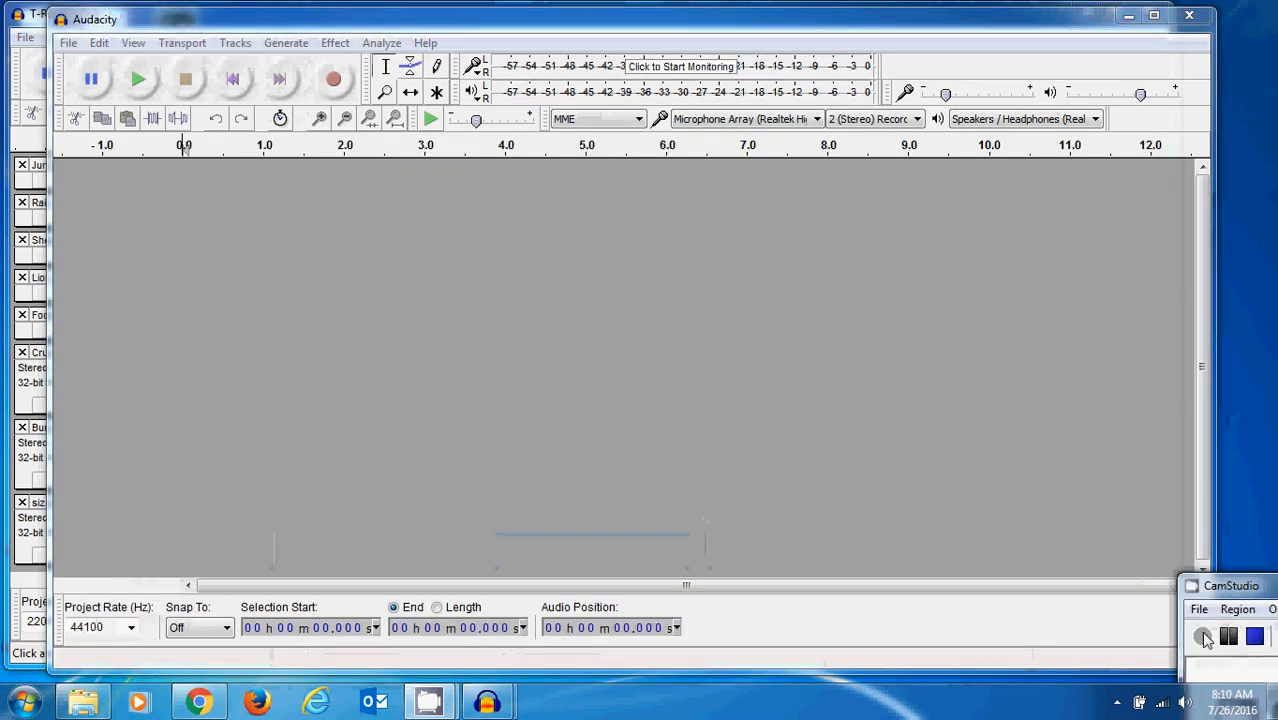
{"action": "left_click", "coordinate": [352, 365]}
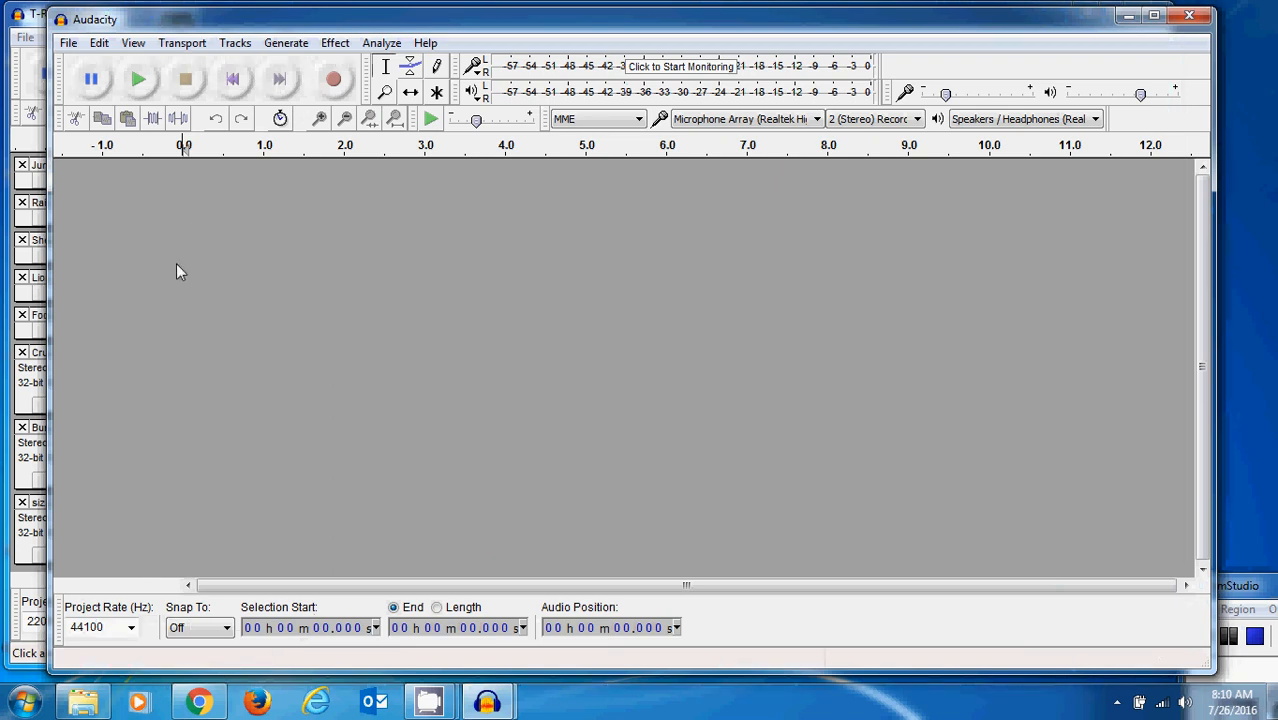
- Import the Jungle audio file from the IntroAudacity folder into the empty project and play its opening seconds
{"action": "left_click", "coordinate": [67, 43]}
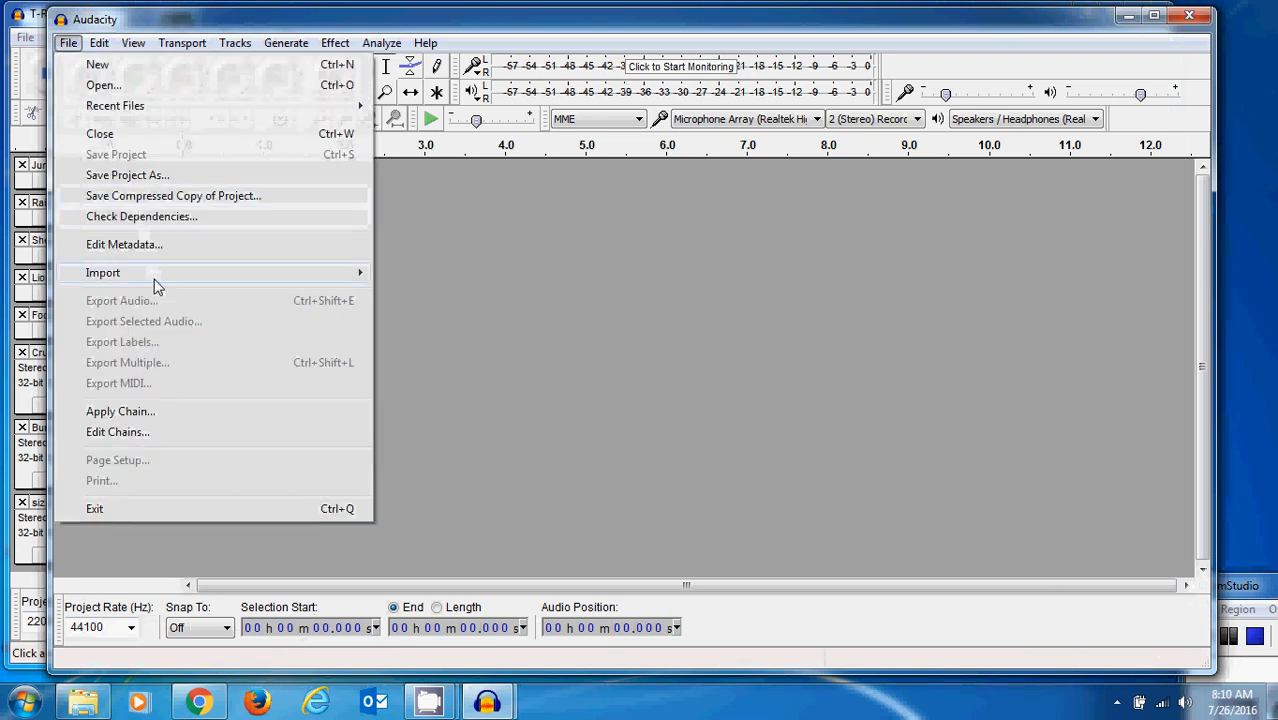
{"action": "mouse_move", "coordinate": [155, 285]}
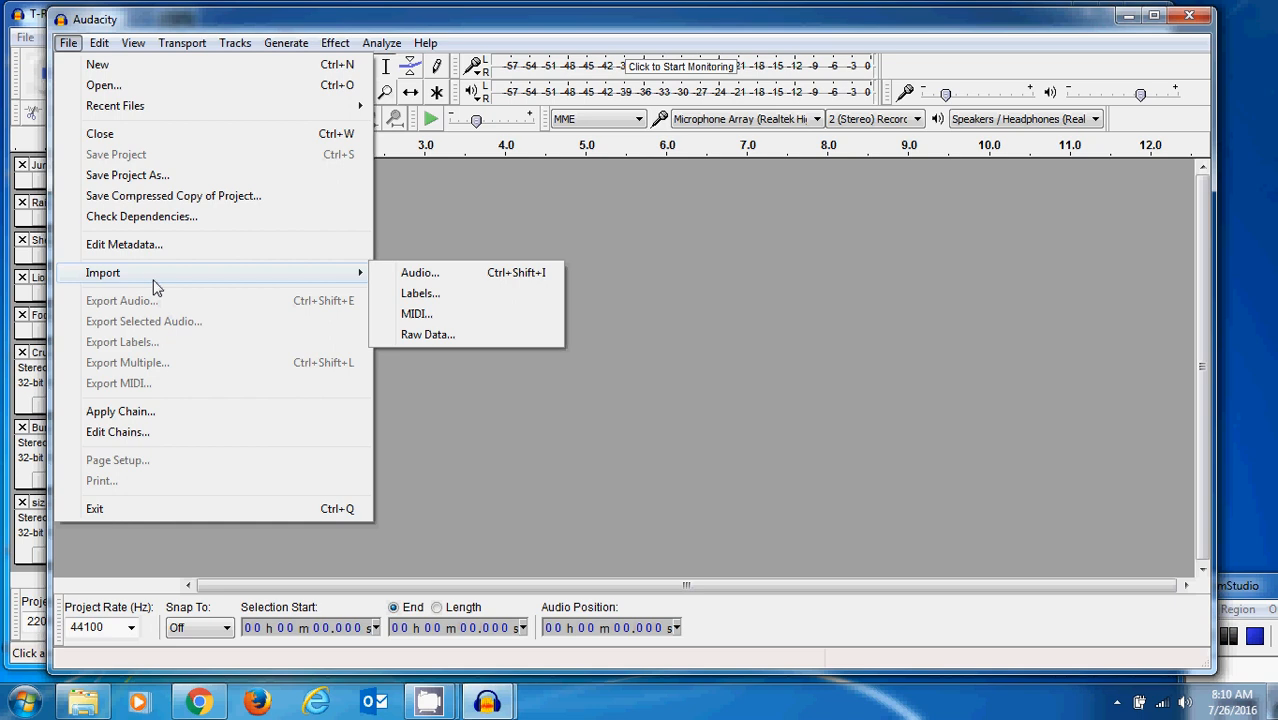
{"action": "left_click", "coordinate": [405, 273]}
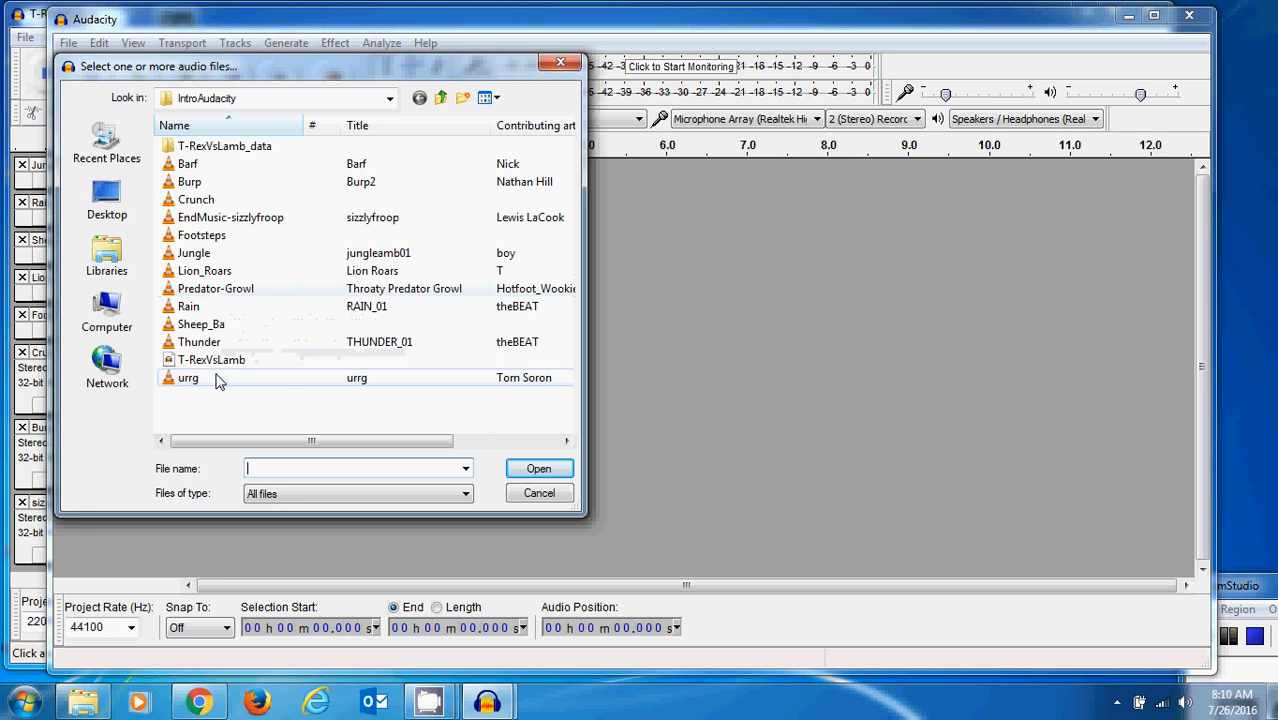
{"action": "left_click", "coordinate": [193, 255]}
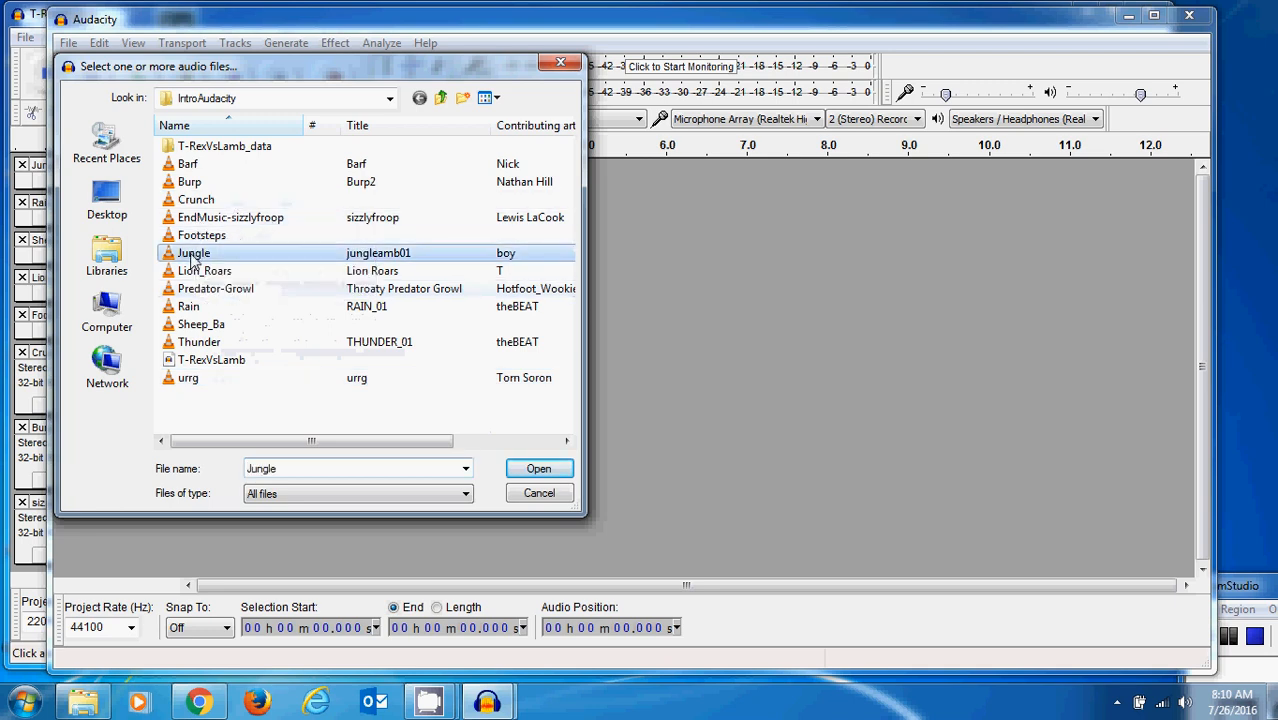
{"action": "left_click", "coordinate": [539, 469]}
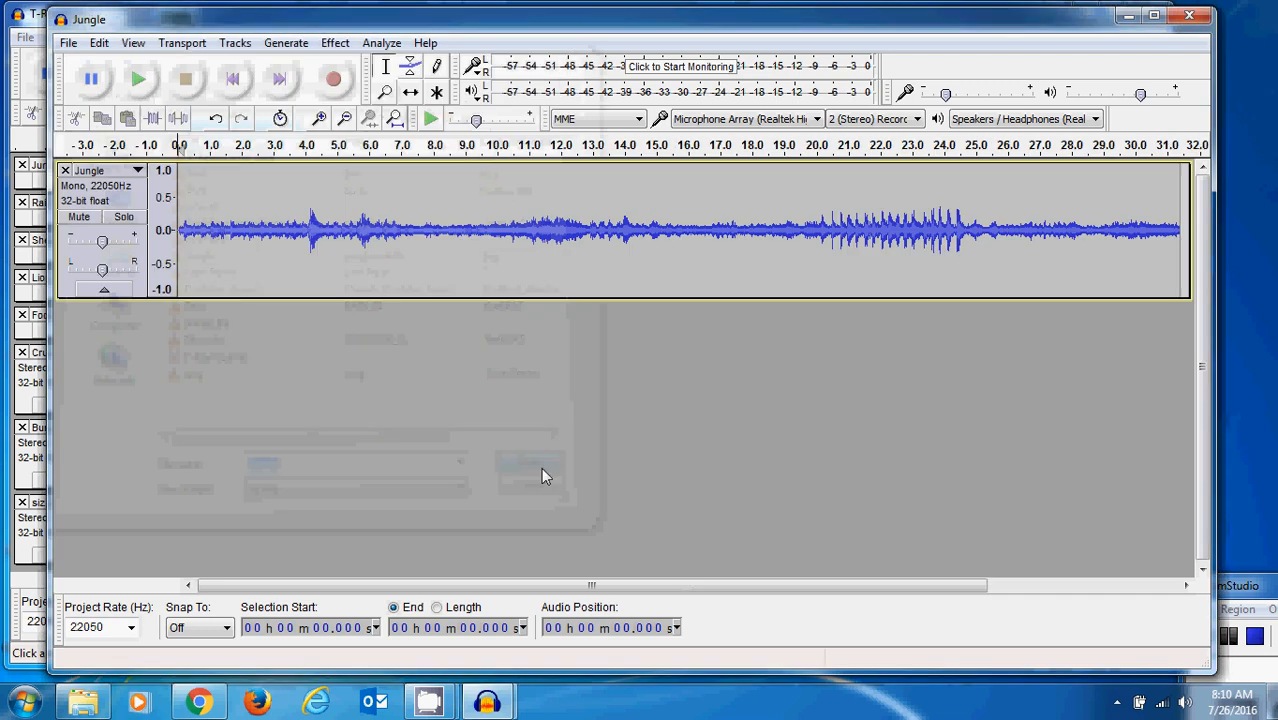
{"action": "left_click", "coordinate": [139, 80]}
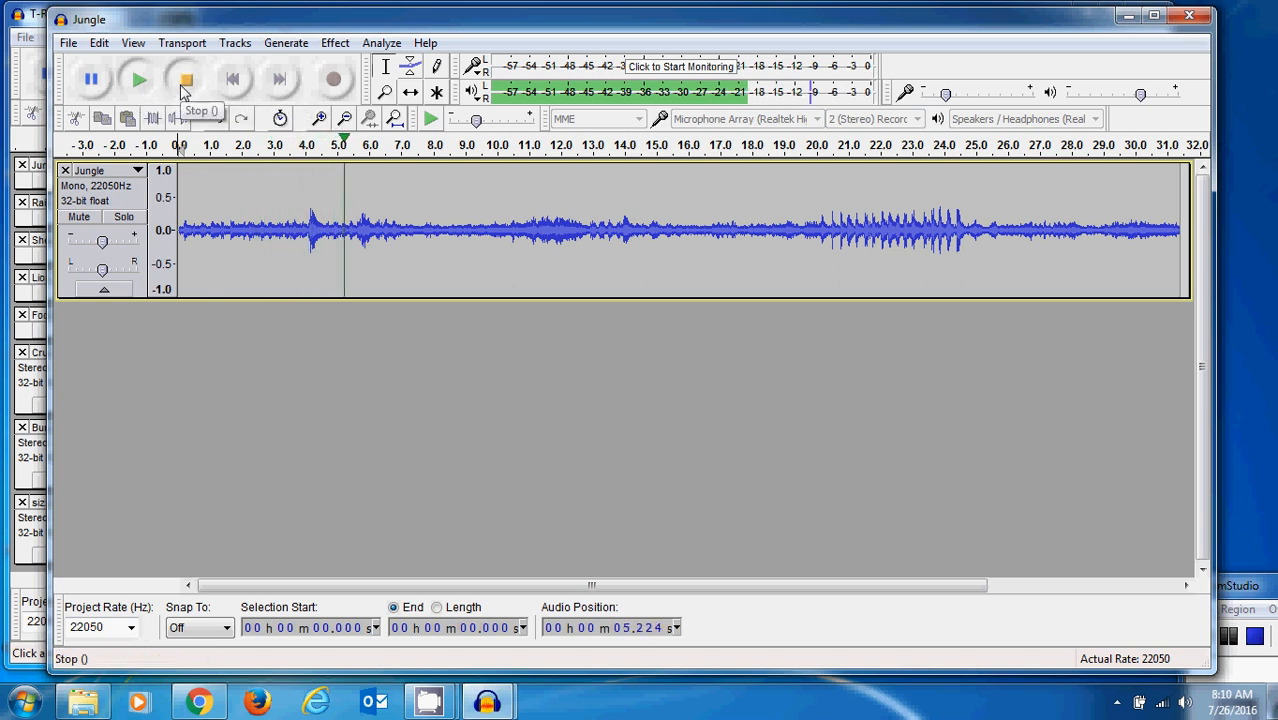
{"action": "left_click", "coordinate": [184, 84]}
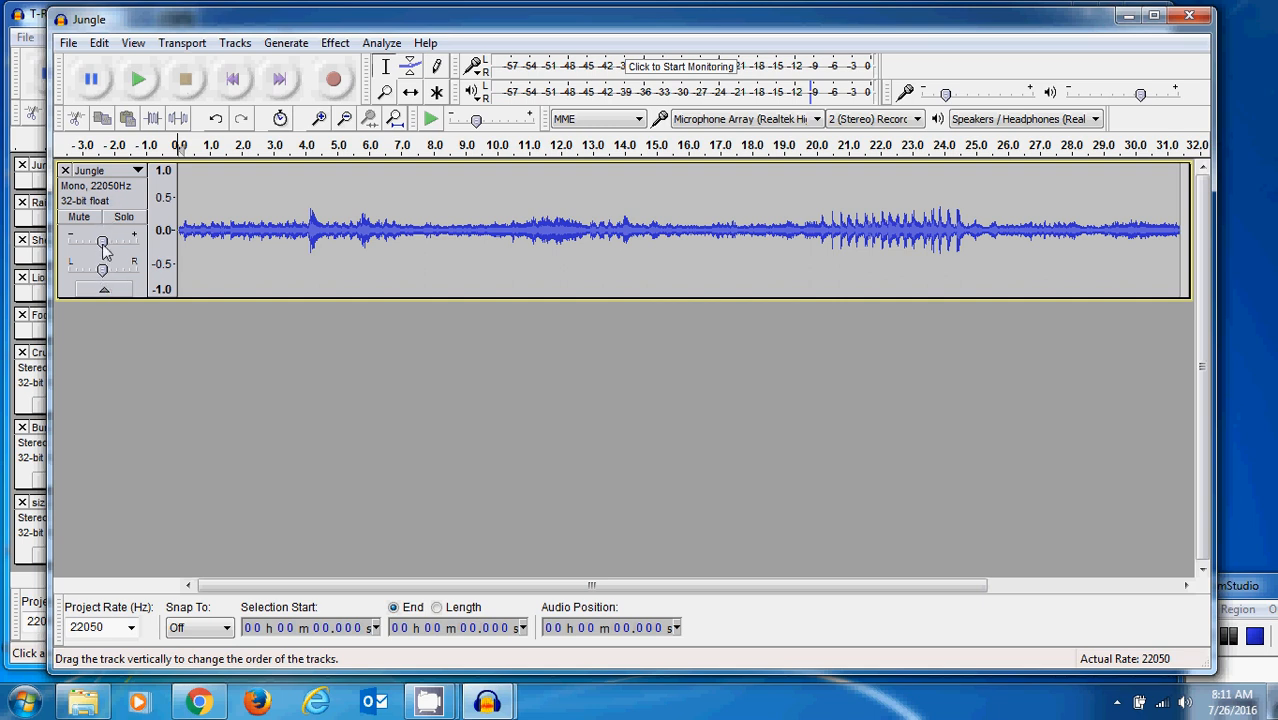
- Try a lower gain and a left pan on the Jungle track during playback, undo the changes and replay the track
{"action": "mouse_move", "coordinate": [102, 243]}
{"action": "left_mouse_down"}
{"action": "mouse_move", "coordinate": [90, 242]}
{"action": "mouse_move", "coordinate": [85, 271]}
{"action": "mouse_move", "coordinate": [88, 242]}
{"action": "left_mouse_up"}
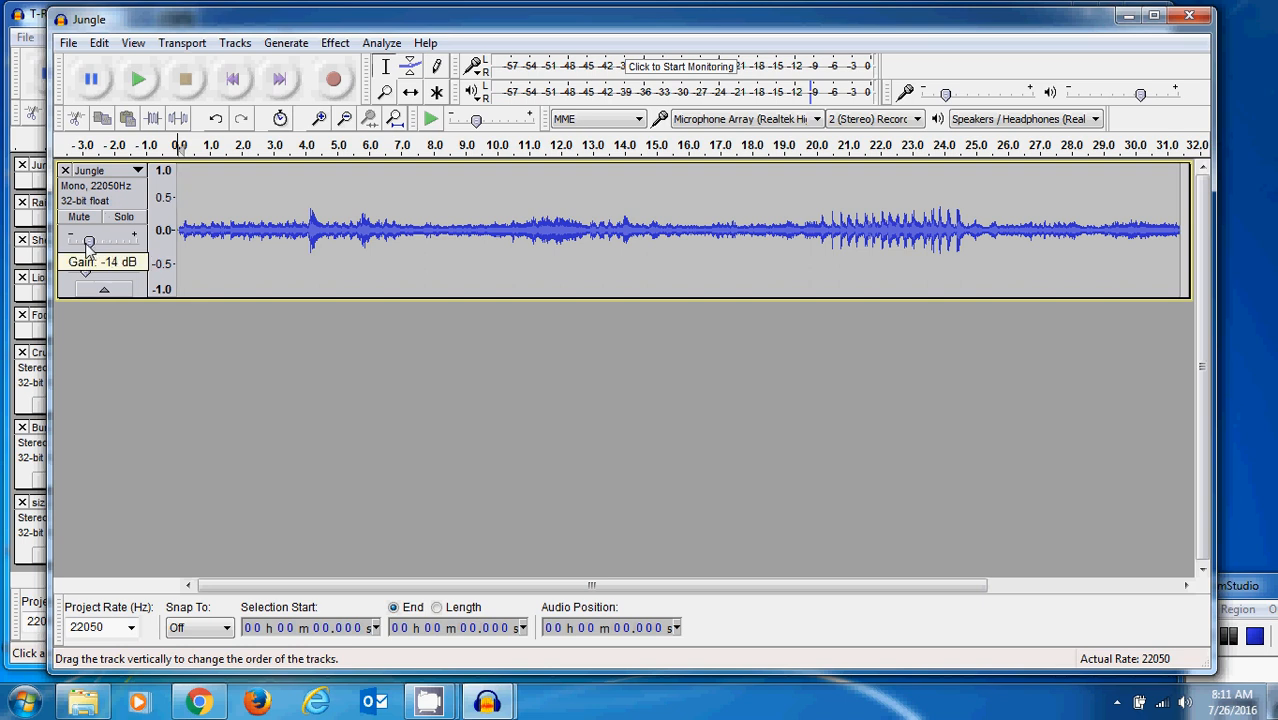
{"action": "left_click", "coordinate": [139, 80]}
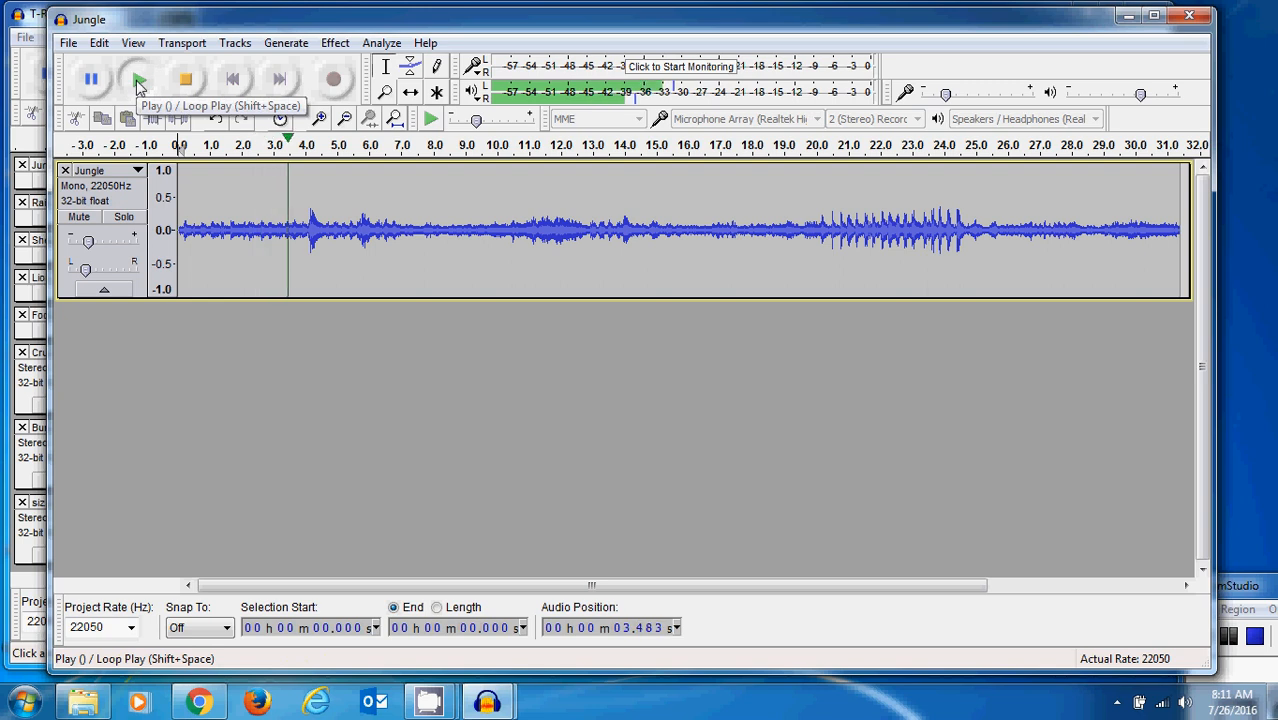
{"action": "left_click", "coordinate": [184, 84]}
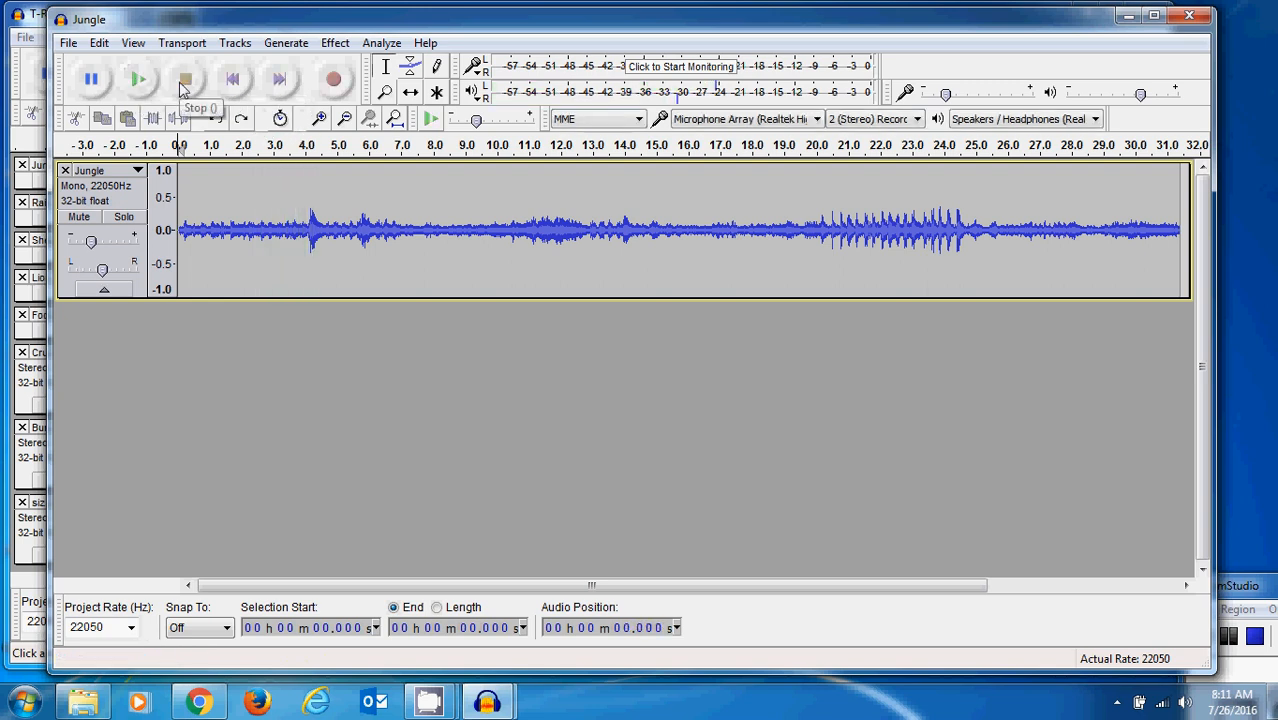
{"action": "key", "text": "ctrl+z"}
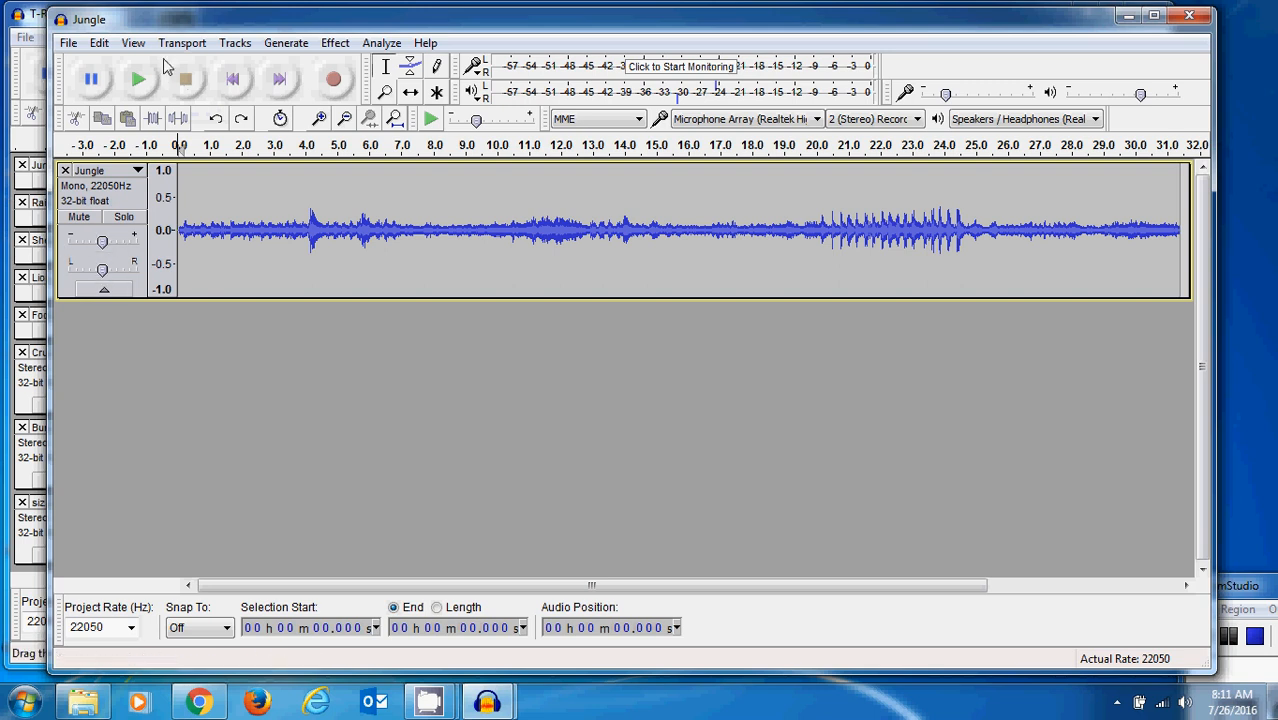
{"action": "left_click", "coordinate": [139, 80]}
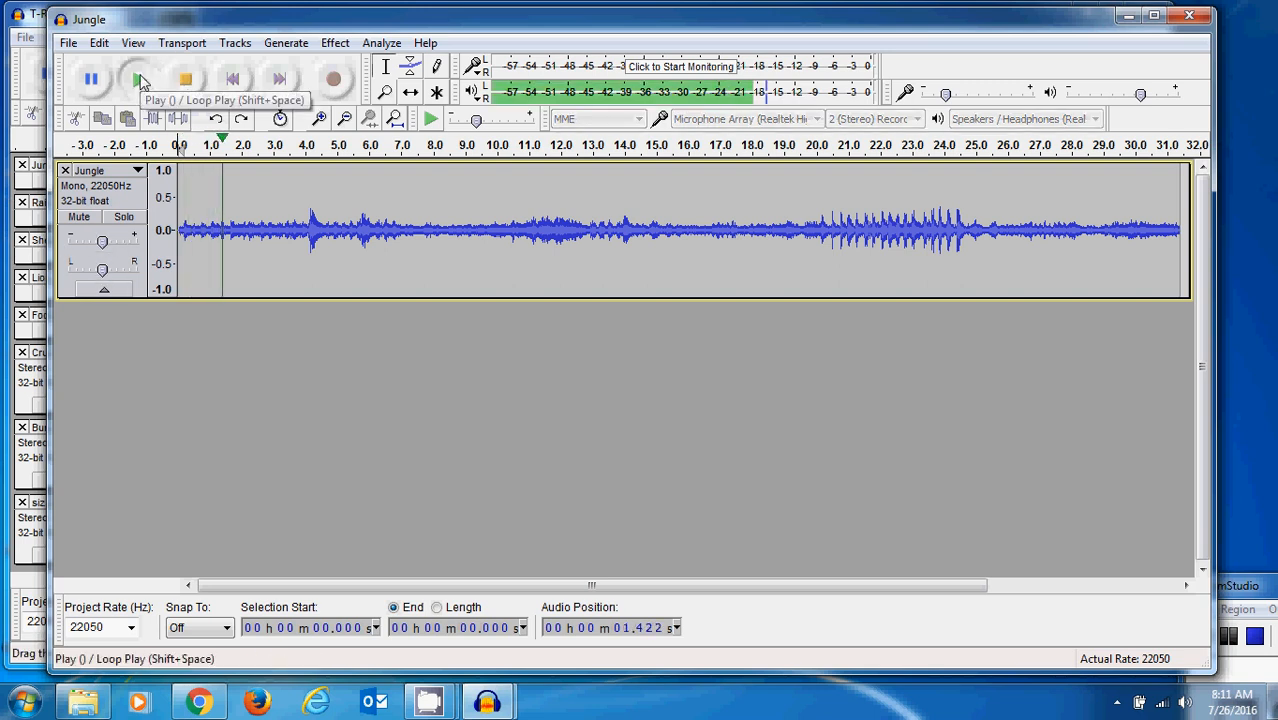
{"action": "left_click", "coordinate": [194, 81]}
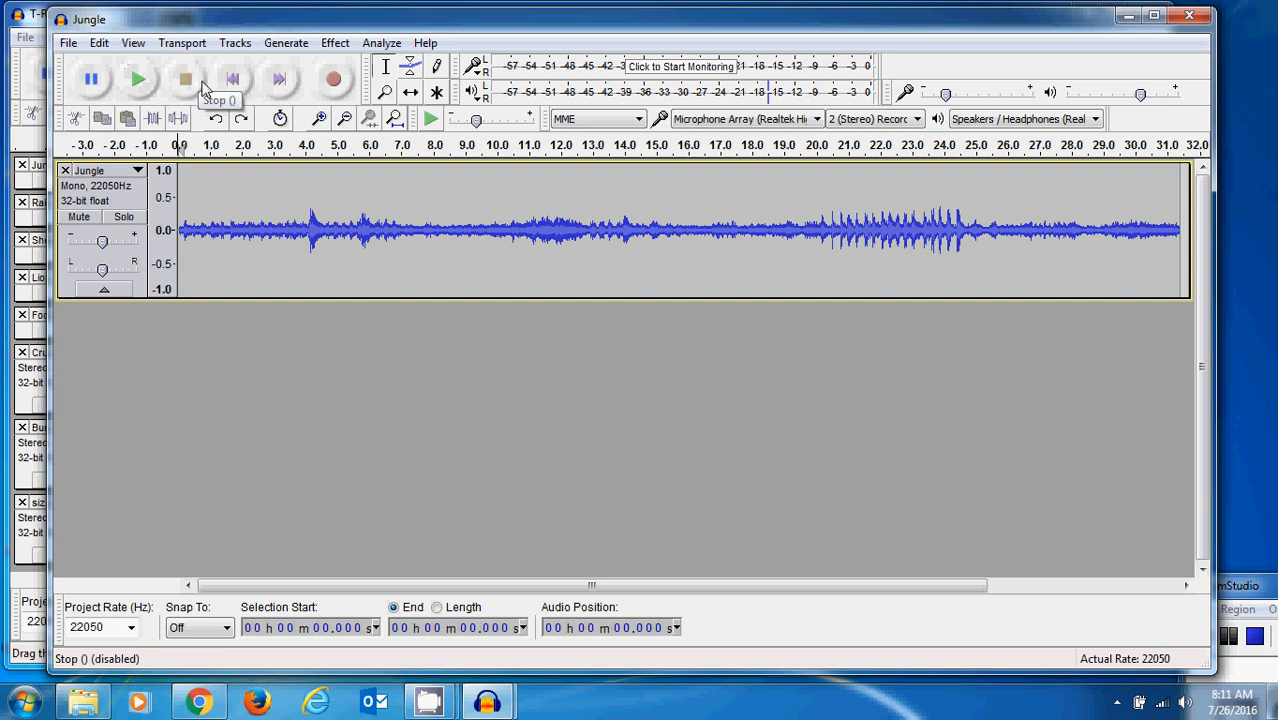
- Lower the whole Jungle track's amplitude with an Envelope tool control point at about 9 s and play the result
{"action": "left_click", "coordinate": [412, 67]}
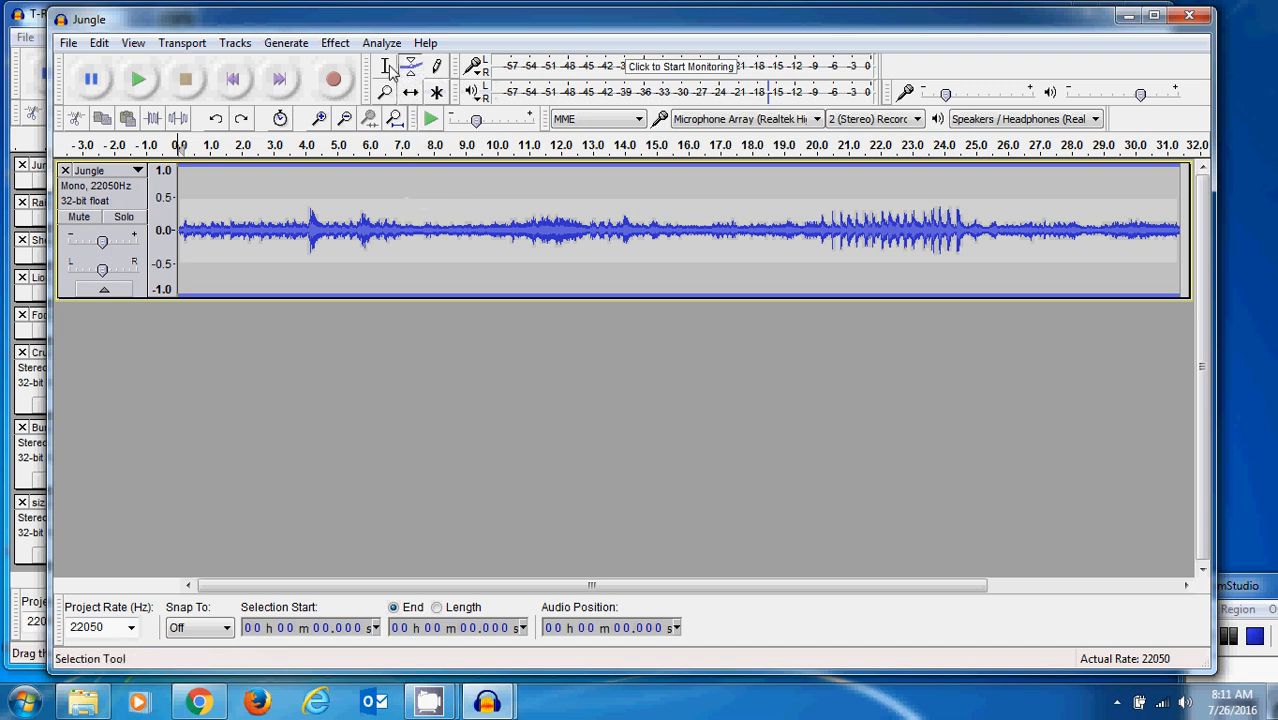
{"action": "left_click", "coordinate": [385, 67]}
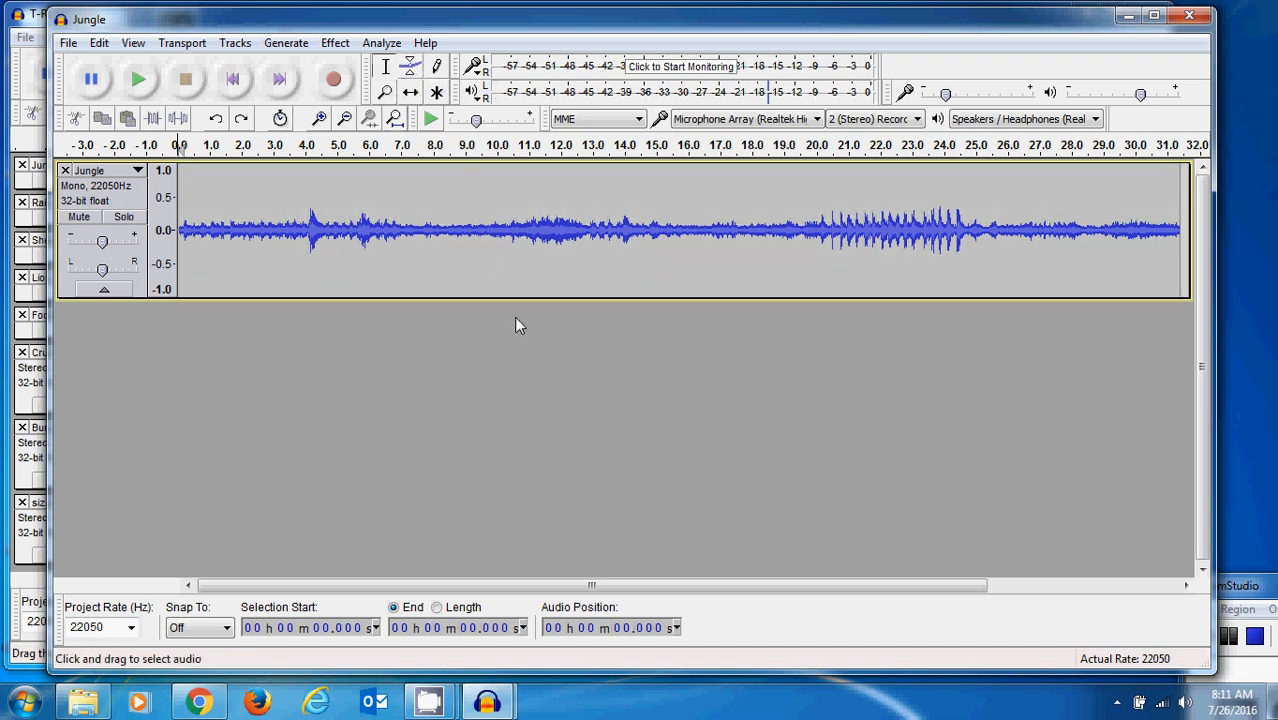
{"action": "left_click", "coordinate": [410, 66]}
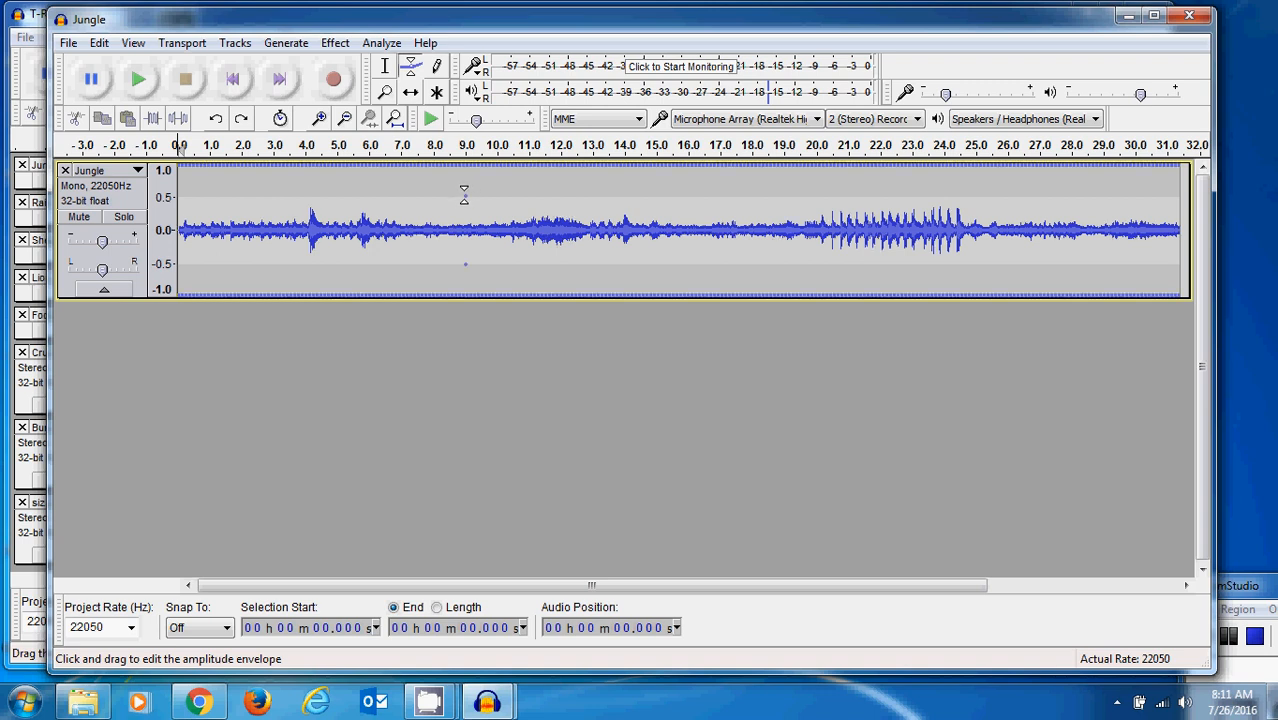
{"action": "left_click", "coordinate": [464, 203]}
{"action": "left_click_drag", "start_coordinate": [464, 203], "coordinate": [466, 215]}
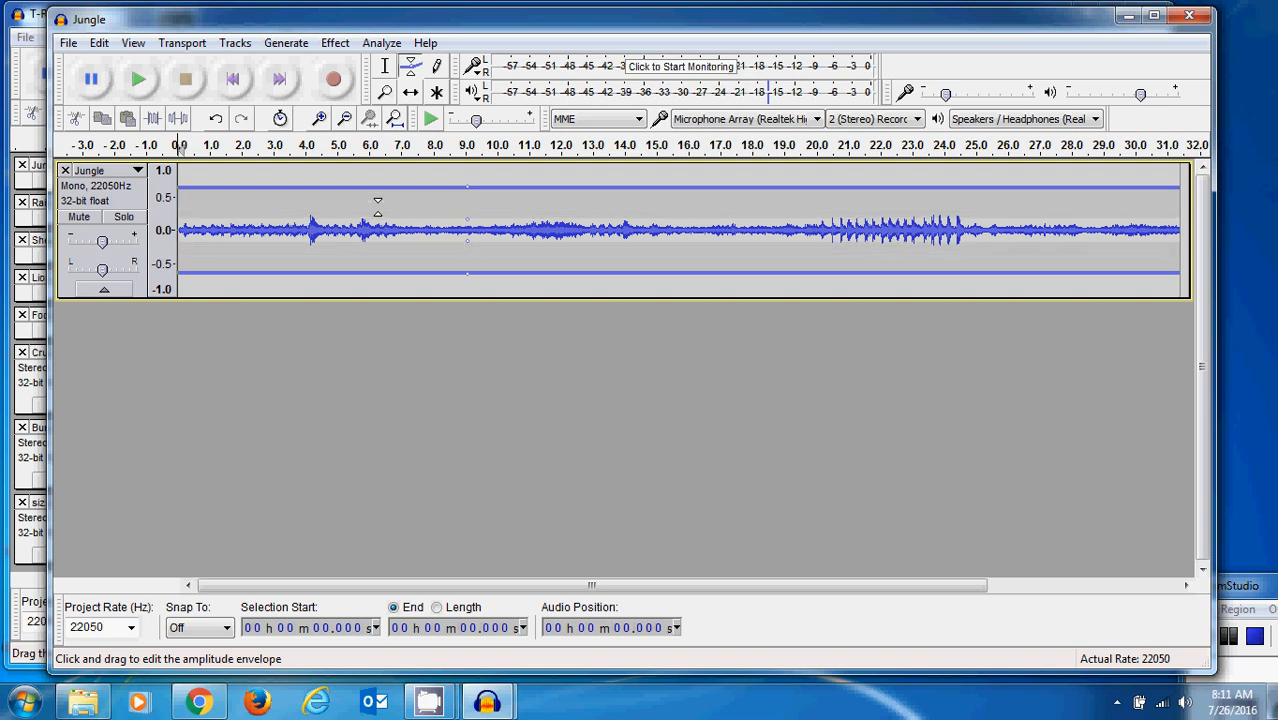
{"action": "left_click", "coordinate": [140, 84]}
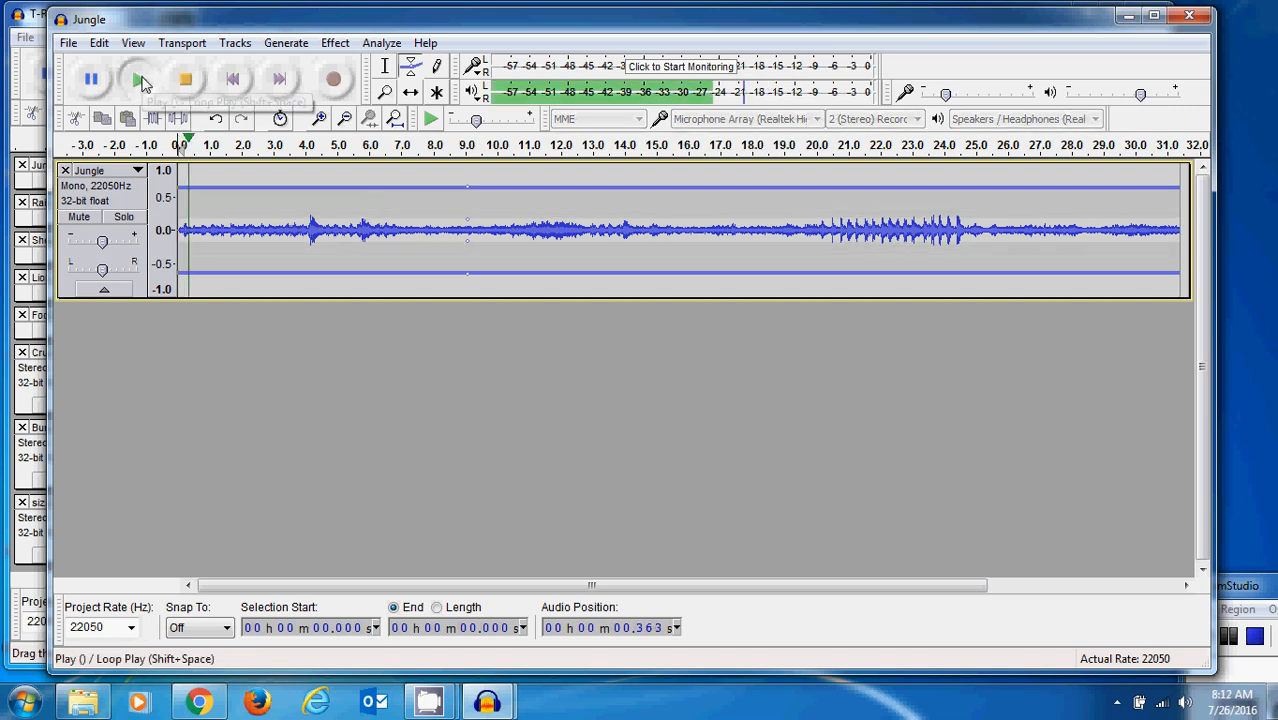
{"action": "left_click", "coordinate": [185, 80]}
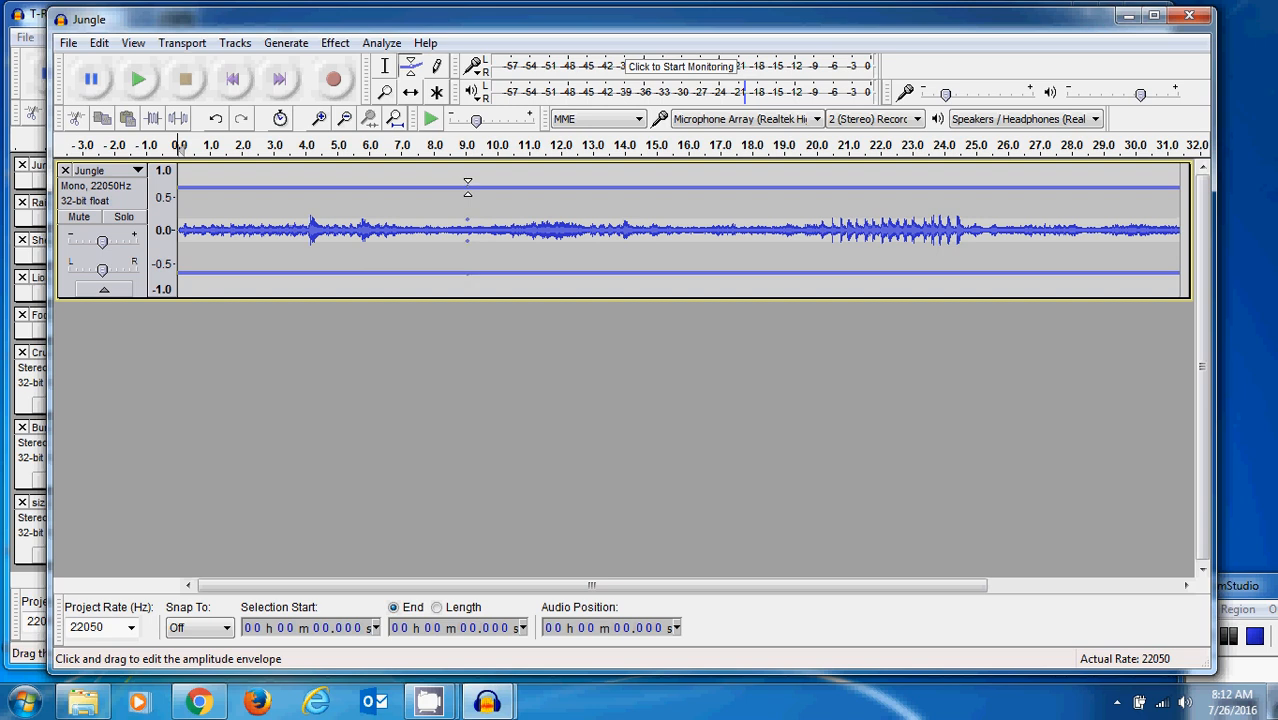
- Raise the envelope slightly, try extra envelope points at about 5.3, 15.6, 19.5, 23 and 25.5 s, and undo the extra points
{"action": "left_click_drag", "start_coordinate": [467, 188], "coordinate": [469, 183]}
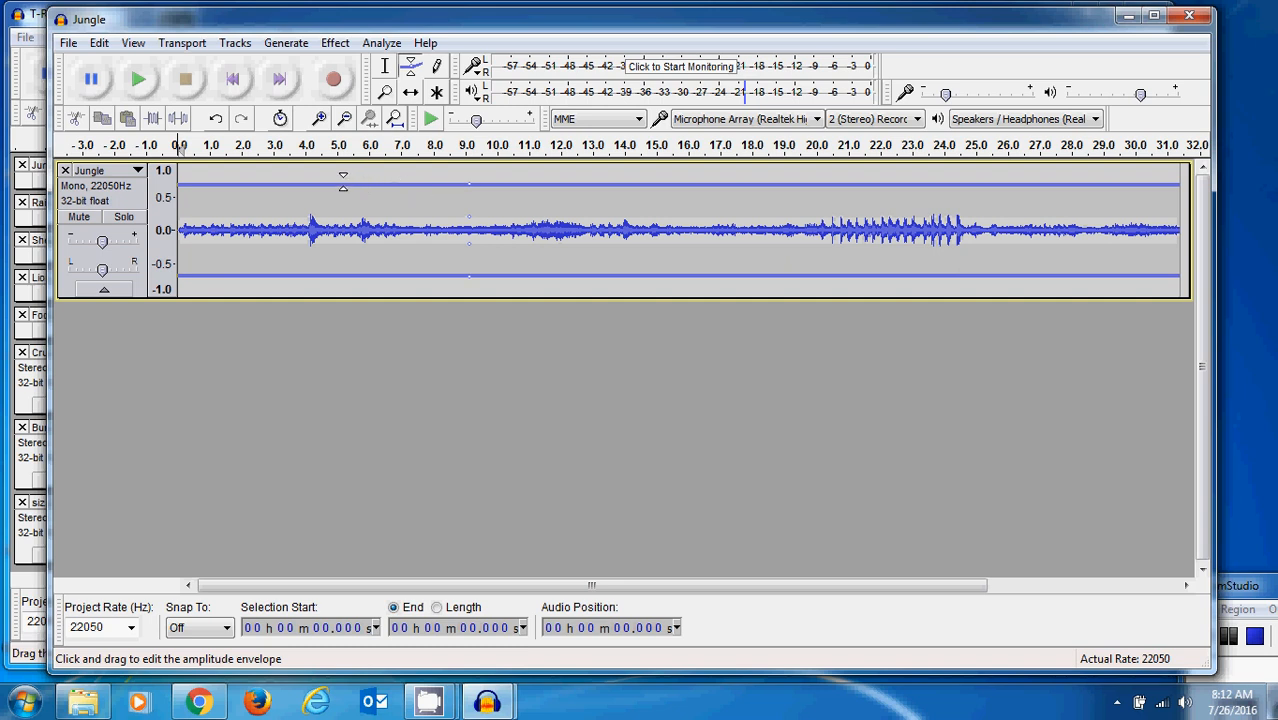
{"action": "left_click_drag", "start_coordinate": [342, 183], "coordinate": [346, 200]}
{"action": "left_click_drag", "start_coordinate": [675, 185], "coordinate": [675, 170]}
{"action": "left_click_drag", "start_coordinate": [799, 172], "coordinate": [797, 190]}
{"action": "left_click_drag", "start_coordinate": [909, 191], "coordinate": [909, 172]}
{"action": "left_click_drag", "start_coordinate": [989, 175], "coordinate": [990, 198]}
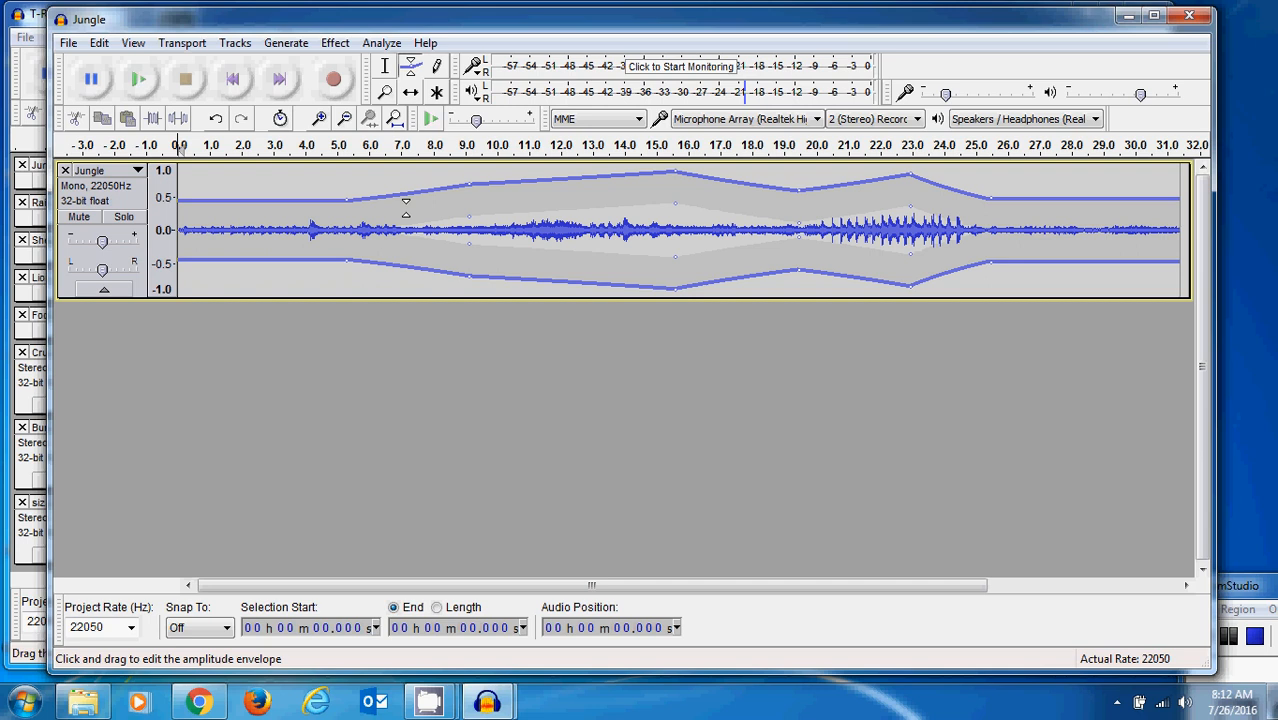
{"action": "key", "text": "ctrl+z"}
{"action": "key", "text": "ctrl+z"}
{"action": "key", "text": "ctrl+z"}
{"action": "key", "text": "ctrl+z"}
{"action": "key", "text": "ctrl+z"}
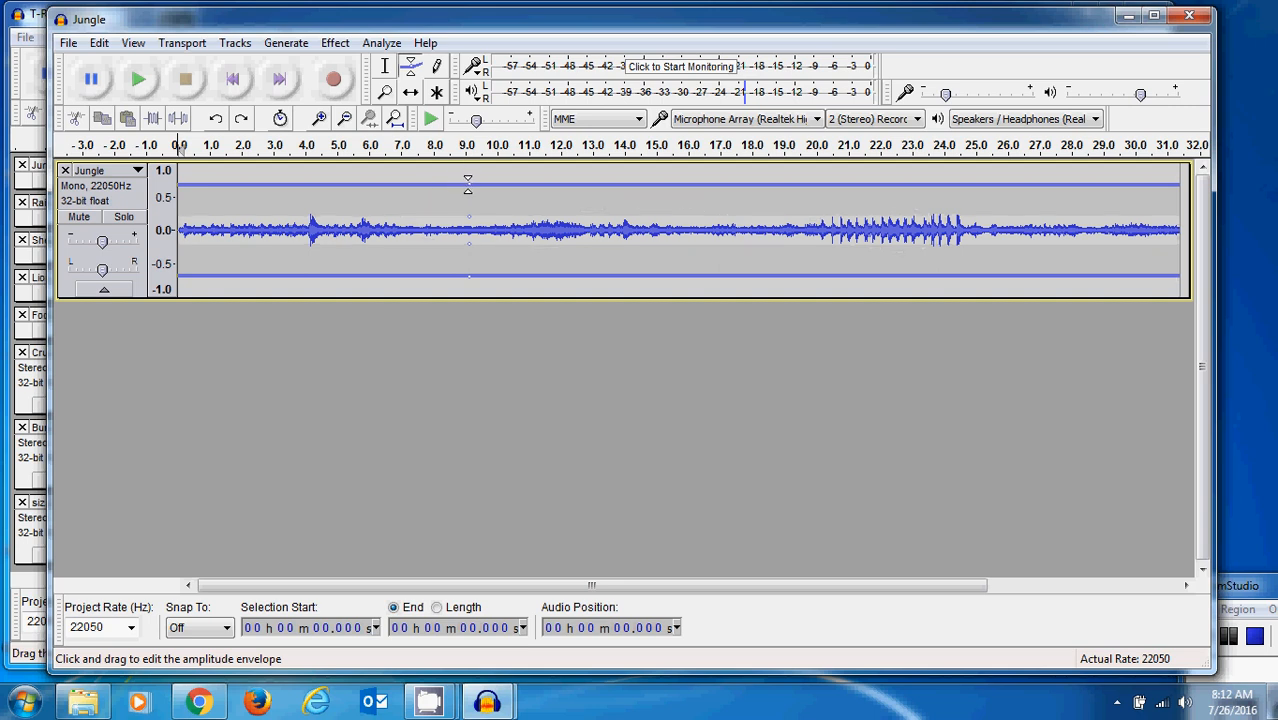
- Lower the Jungle track's envelope at the 9 s point in two stages to just above 0.5, checking playback in between
{"action": "left_click_drag", "start_coordinate": [470, 185], "coordinate": [468, 192]}
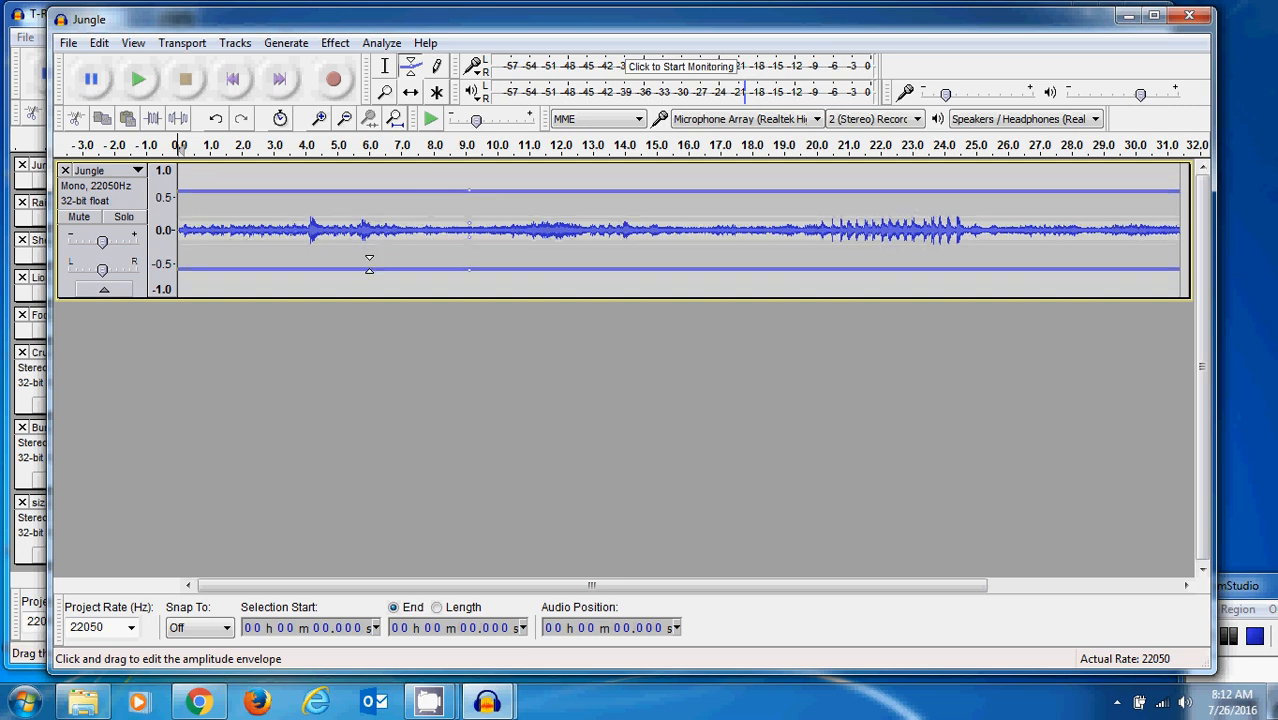
{"action": "left_click", "coordinate": [140, 82]}
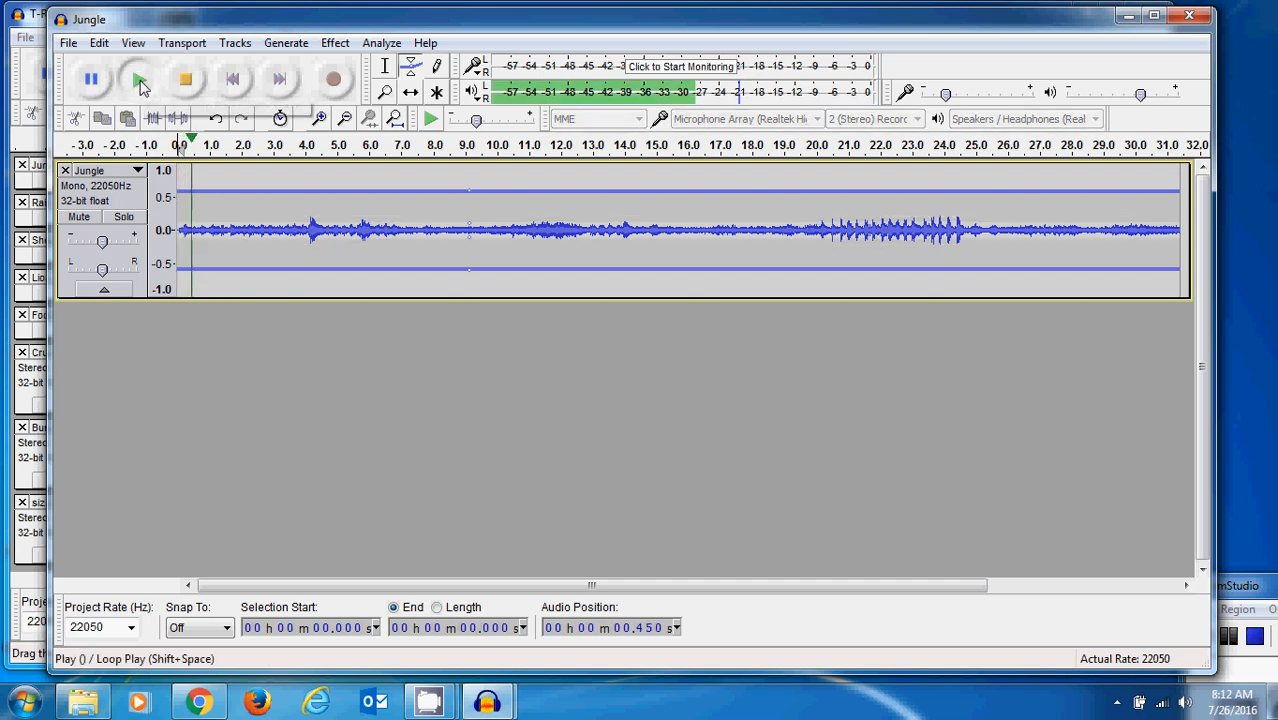
{"action": "left_click", "coordinate": [185, 79]}
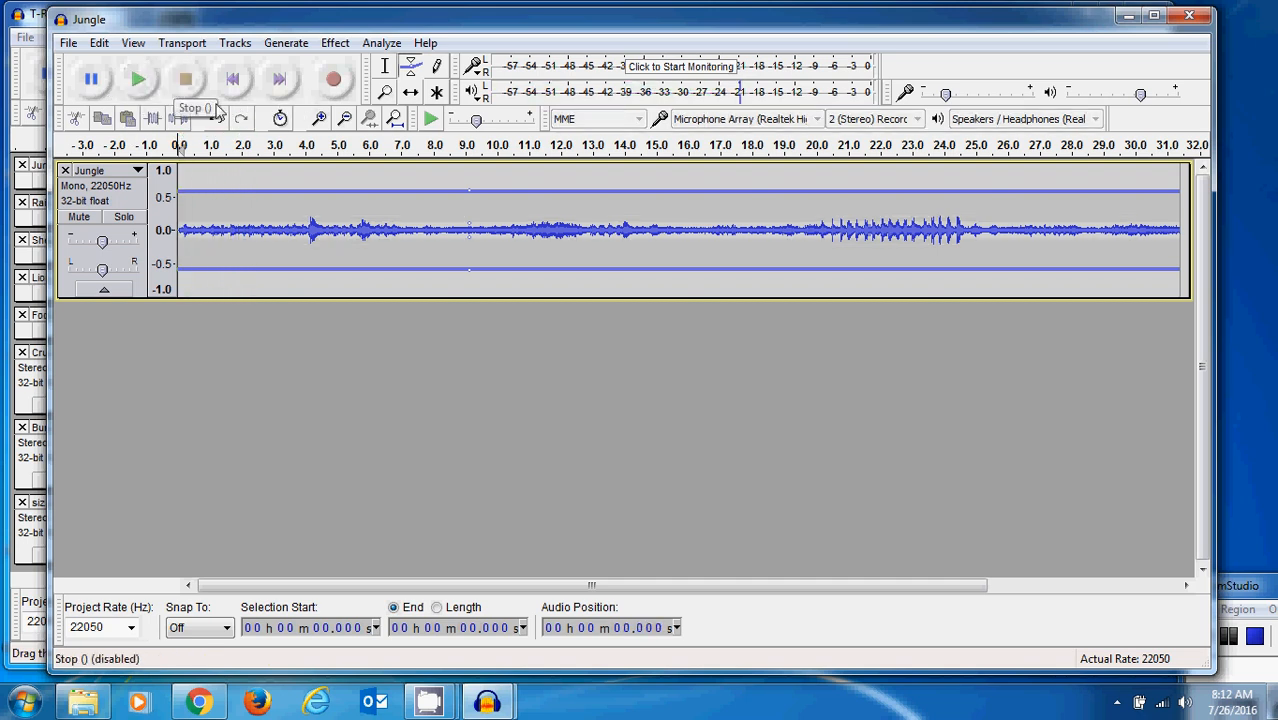
{"action": "left_click_drag", "start_coordinate": [468, 190], "coordinate": [468, 193]}
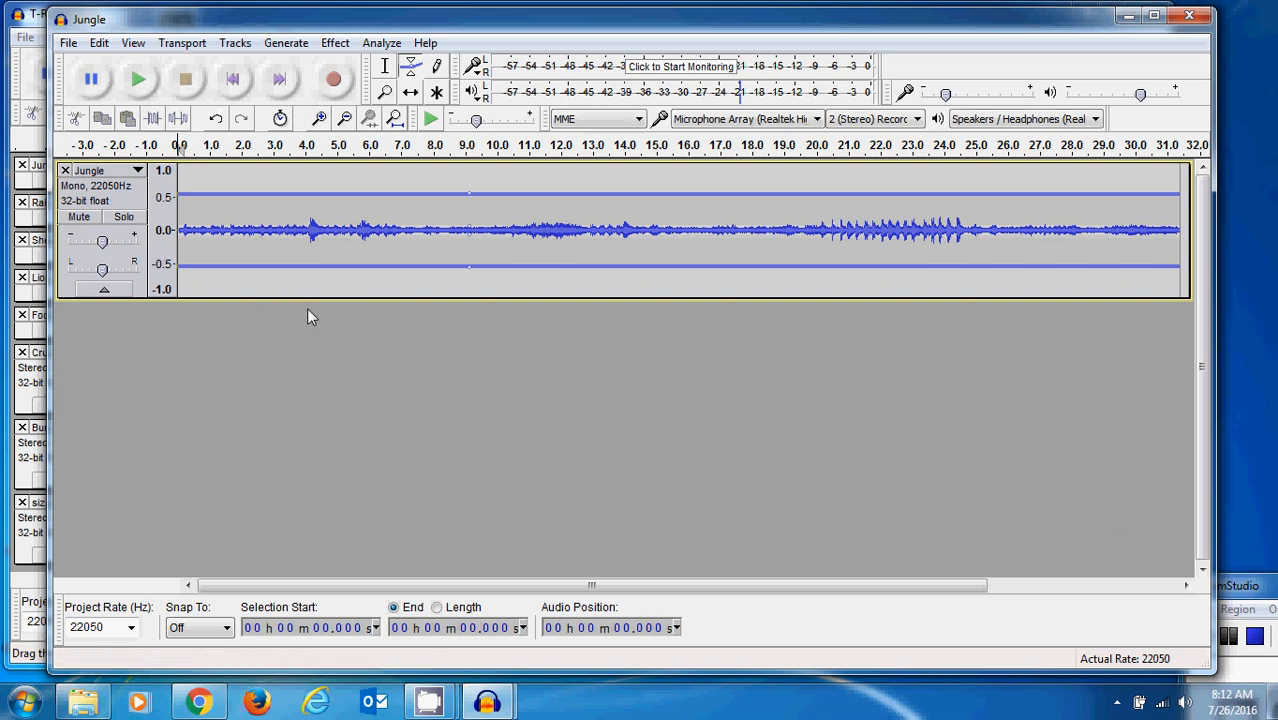
{"action": "left_click", "coordinate": [1230, 638]}
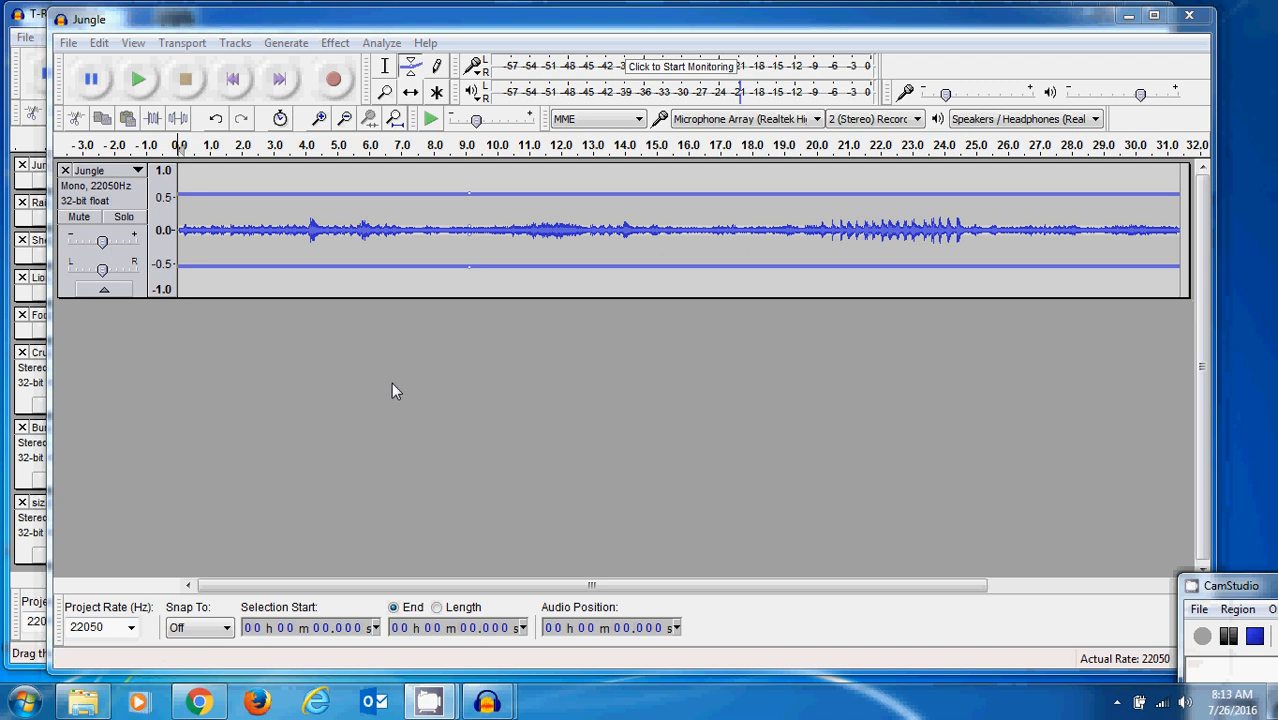
- Import the Rain audio file into the project as a second track
{"action": "left_click", "coordinate": [85, 22]}
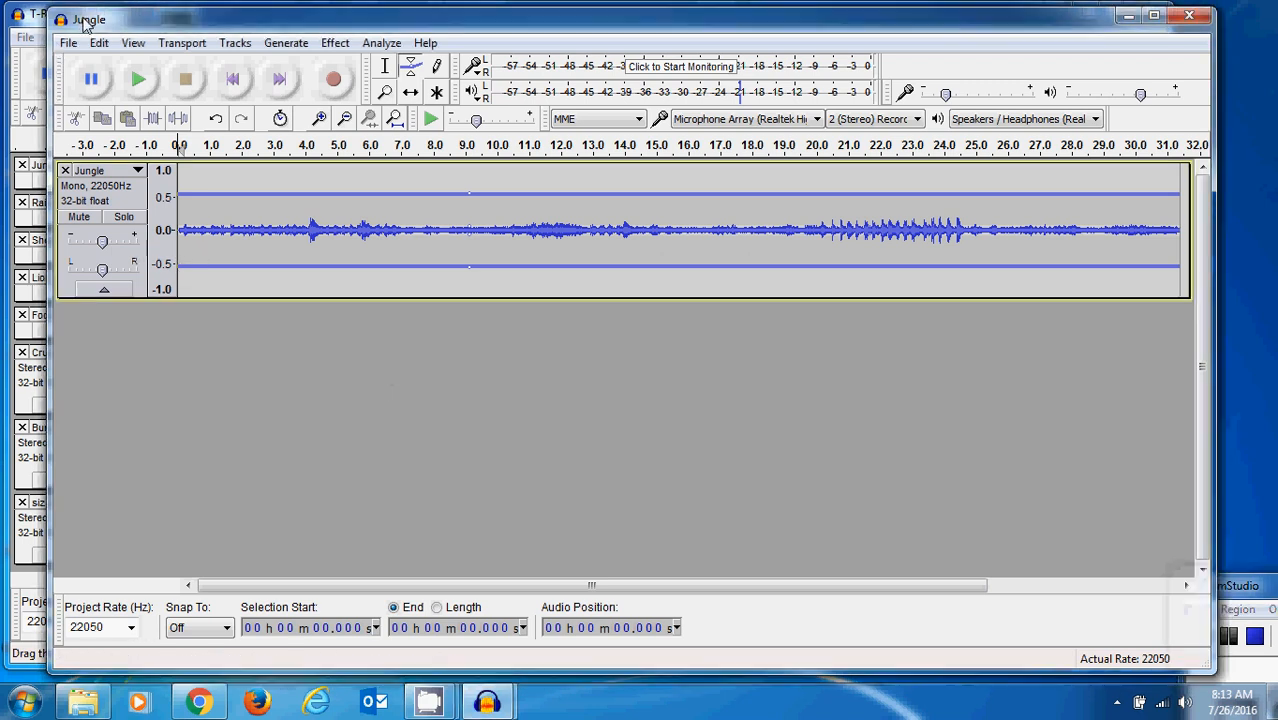
{"action": "left_click", "coordinate": [70, 42]}
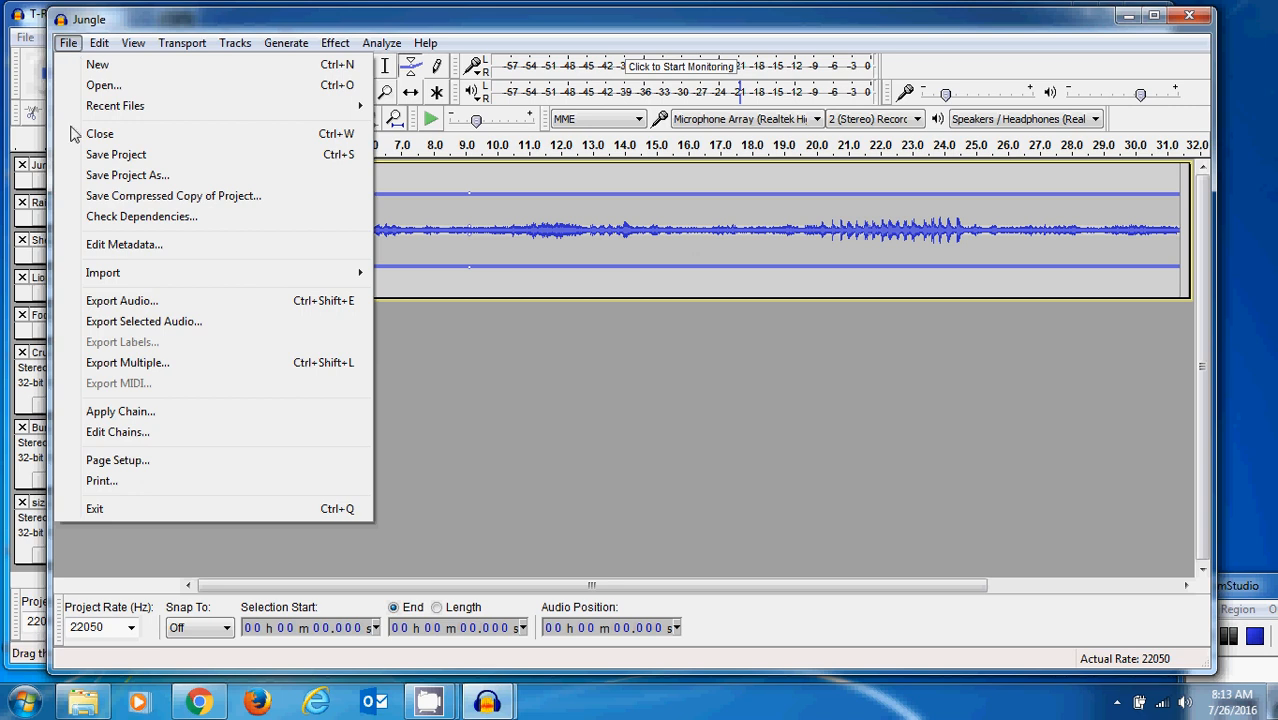
{"action": "mouse_move", "coordinate": [105, 276]}
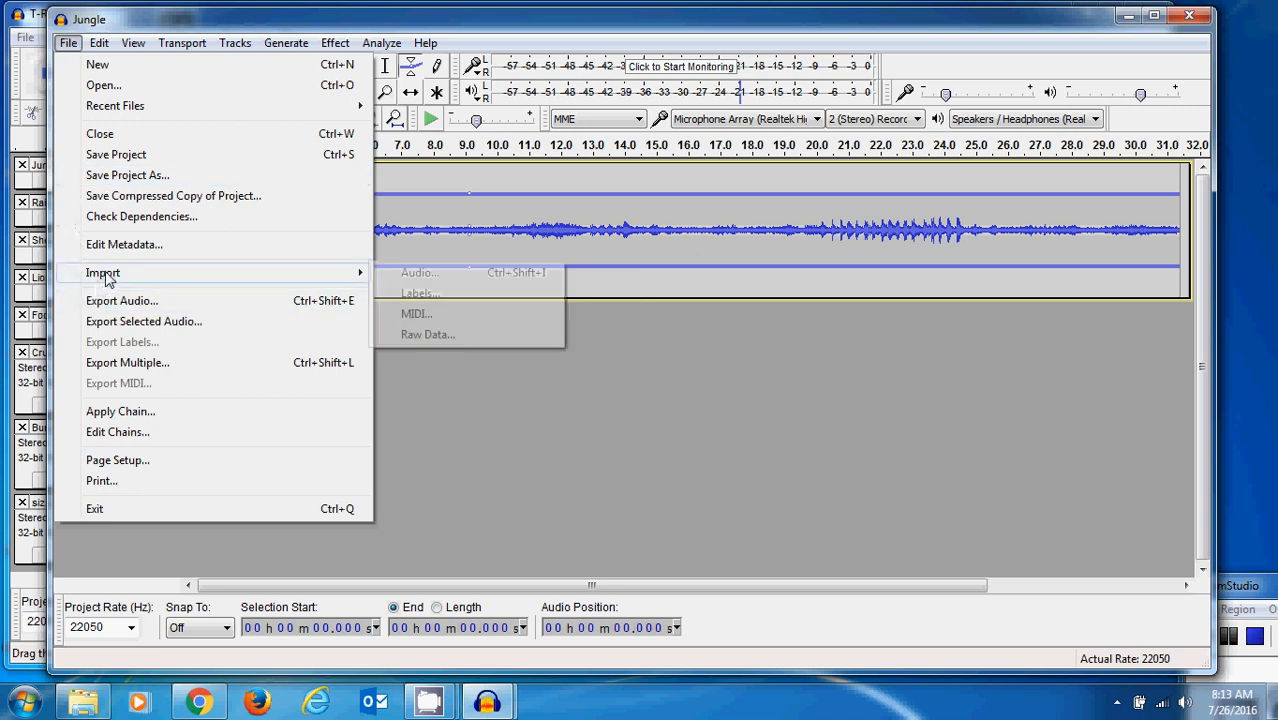
{"action": "left_click", "coordinate": [418, 273]}
{"action": "left_click", "coordinate": [185, 307]}
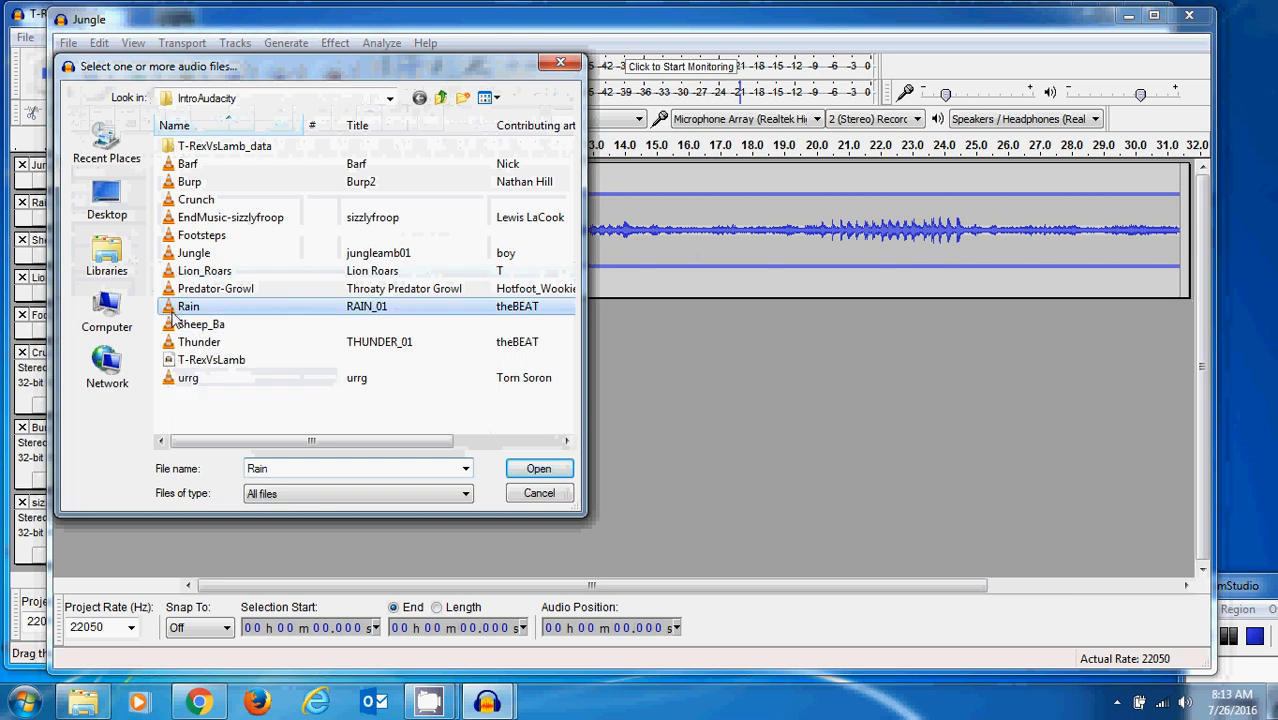
{"action": "left_click", "coordinate": [537, 470]}
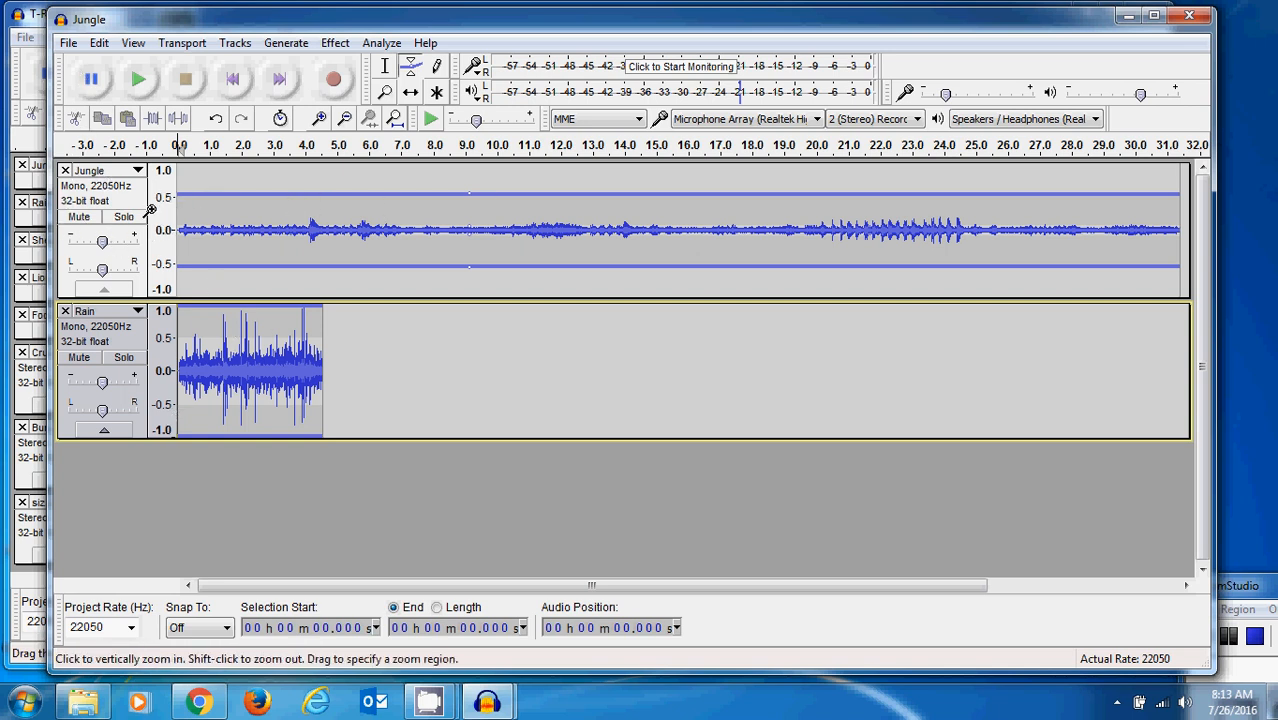
- Mute the Jungle track and play the Rain track on its own
{"action": "left_click", "coordinate": [72, 219]}
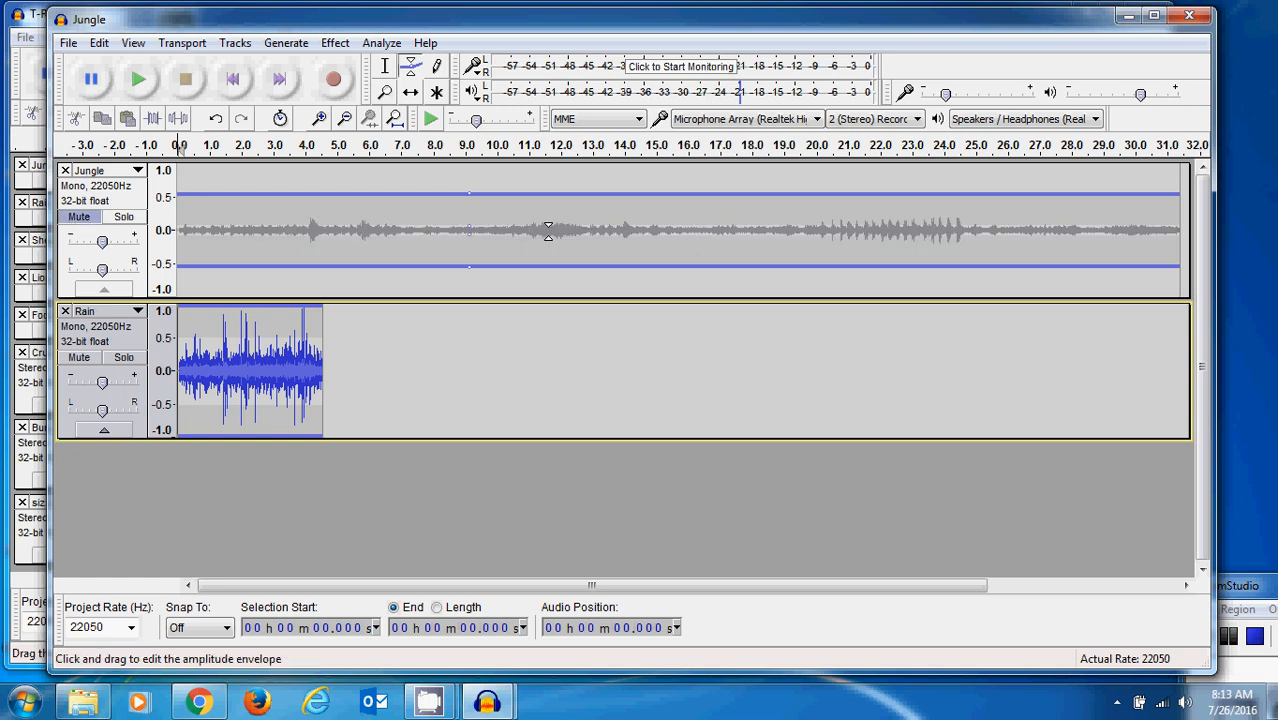
{"action": "left_click", "coordinate": [139, 81]}
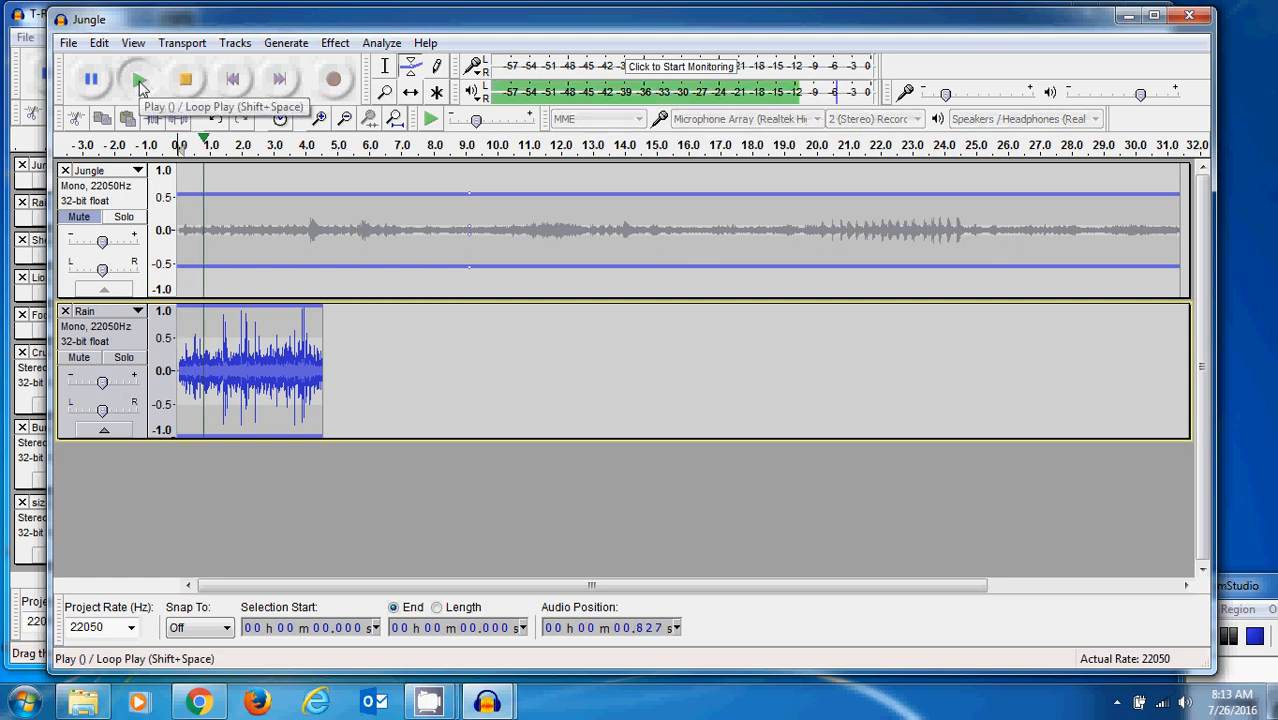
{"action": "left_click", "coordinate": [187, 82]}
{"action": "left_click", "coordinate": [190, 84]}
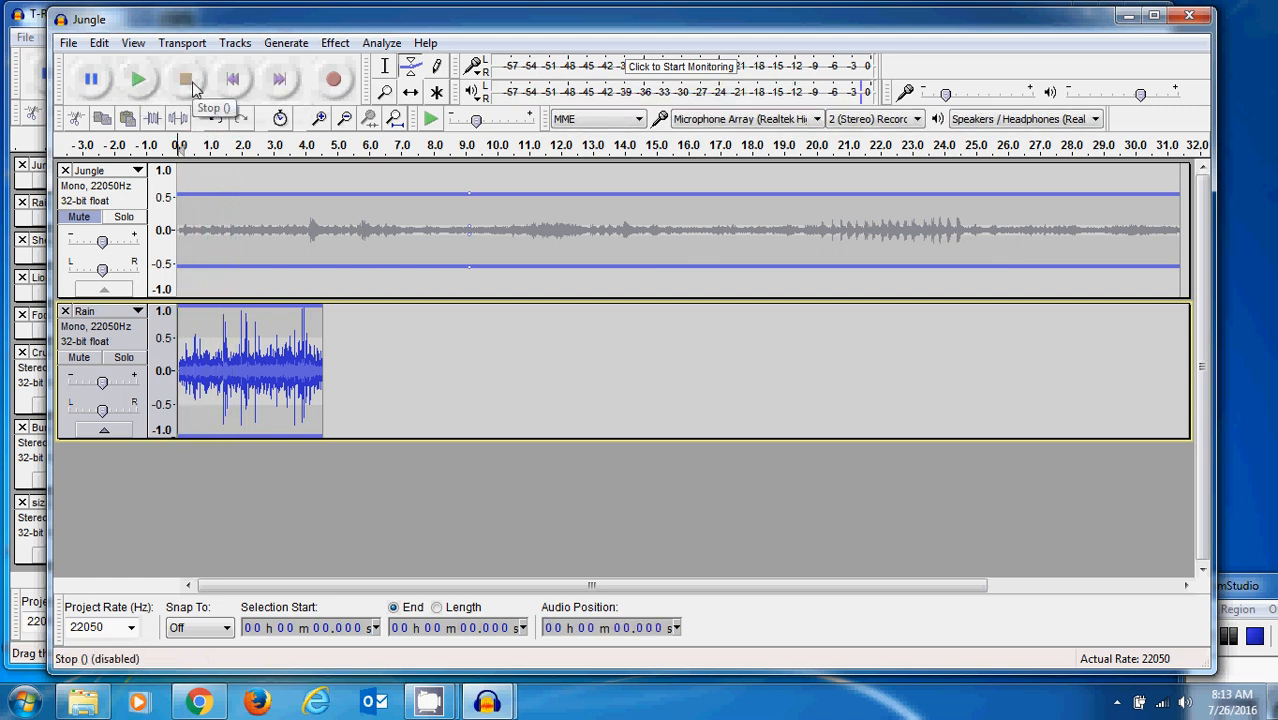
{"action": "left_click", "coordinate": [137, 83]}
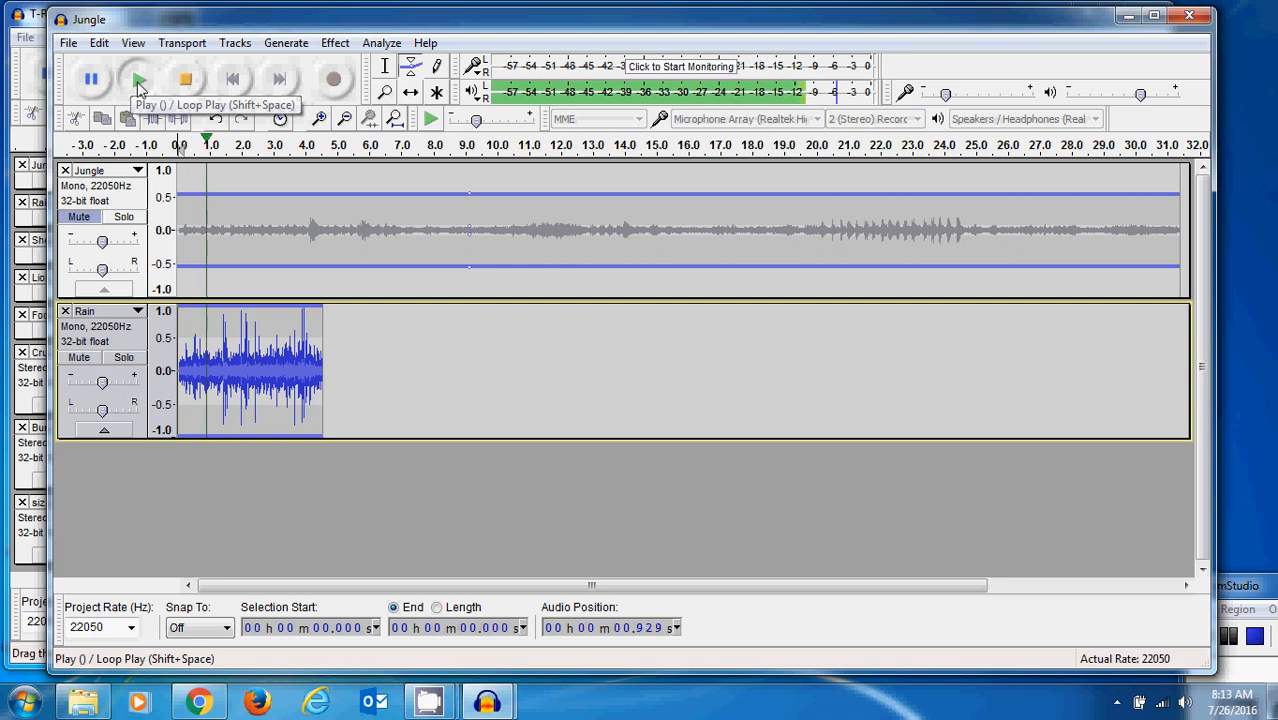
{"action": "left_click", "coordinate": [186, 80]}
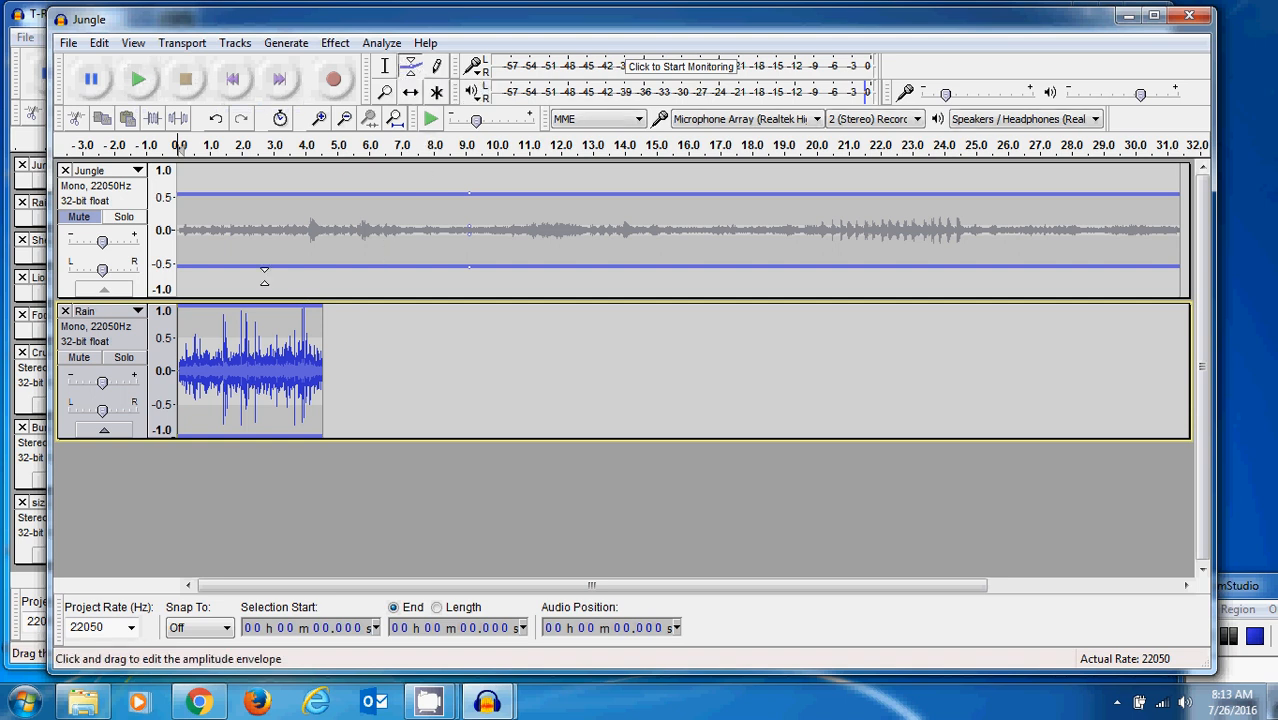
- Lower the Rain clip's envelope to about 0.7 and shift the clip to start at about 4.4 s
{"action": "left_click_drag", "start_coordinate": [241, 314], "coordinate": [239, 328]}
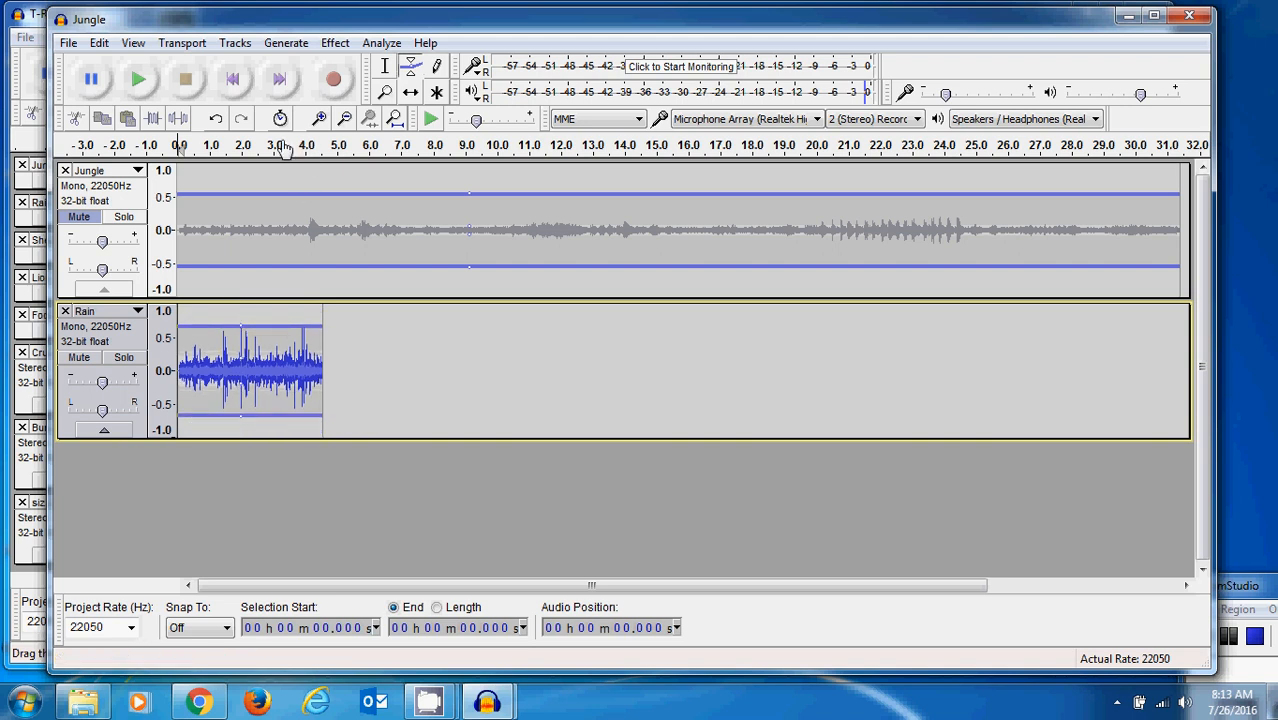
{"action": "left_click", "coordinate": [411, 93]}
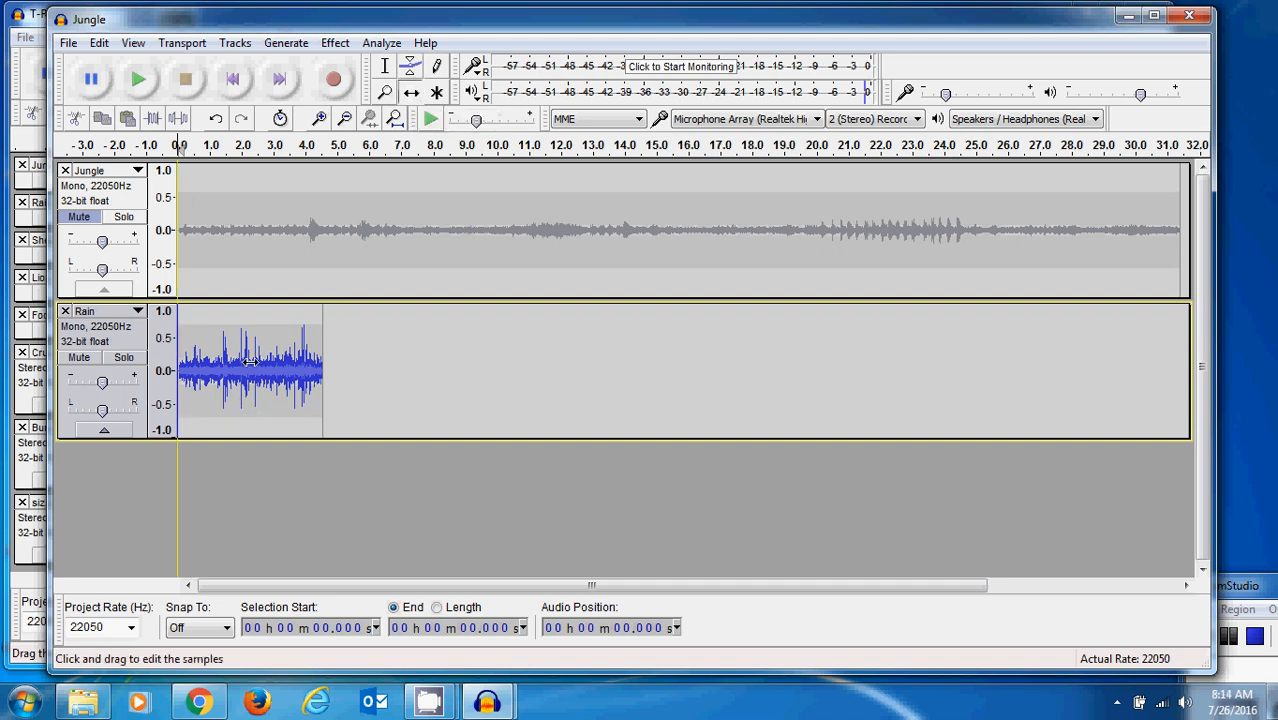
{"action": "left_click_drag", "start_coordinate": [249, 352], "coordinate": [387, 343]}
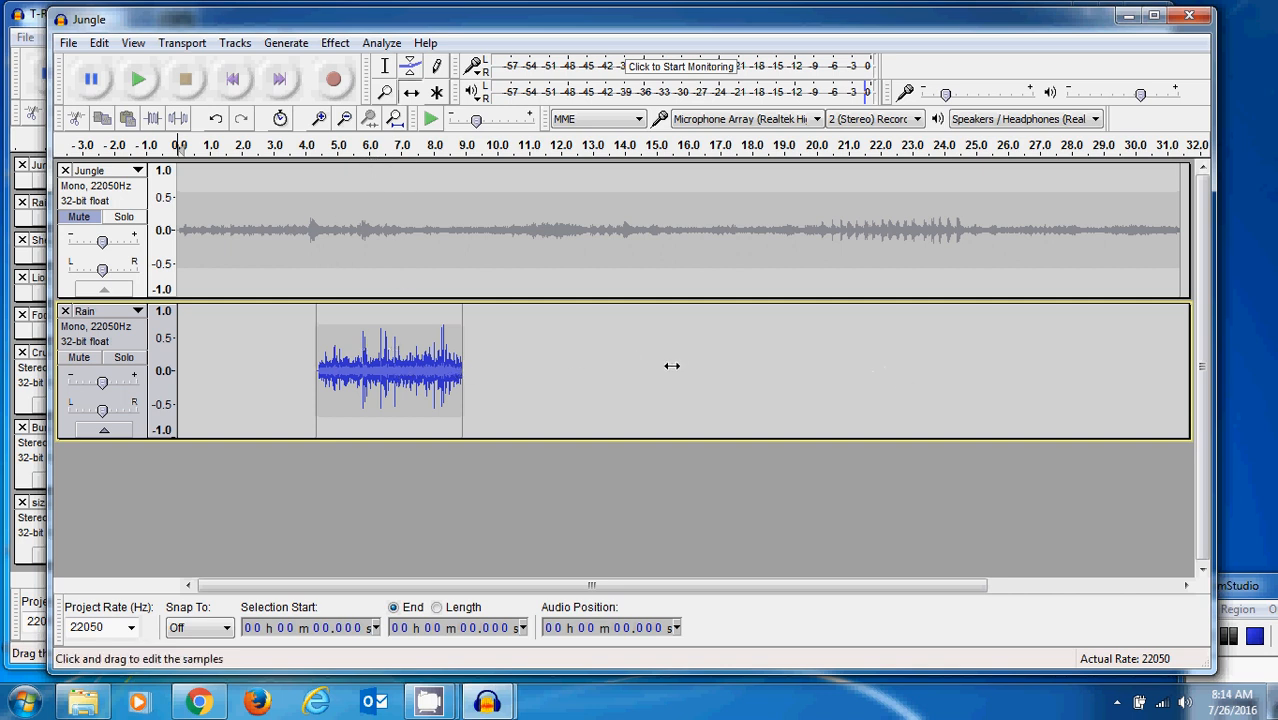
- Copy the entire Rain clip and paste a duplicate on the same track at about 9.3 s
{"action": "left_click", "coordinate": [386, 70]}
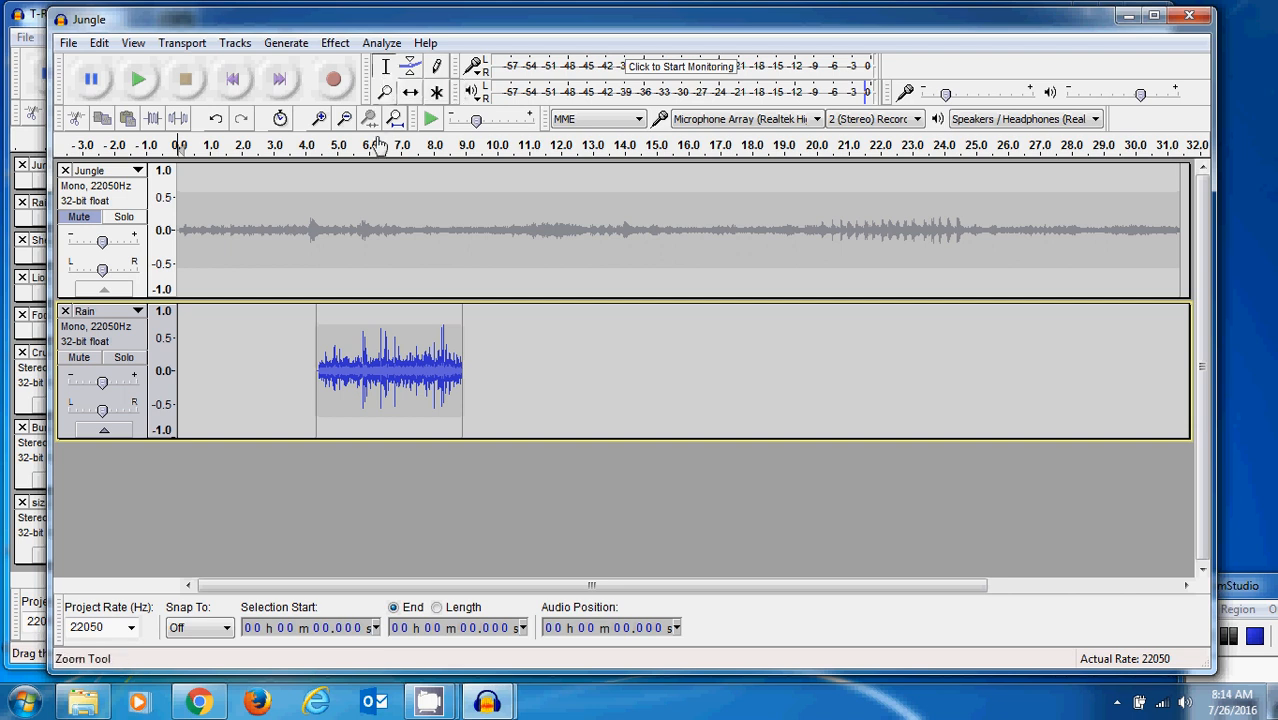
{"action": "left_click_drag", "start_coordinate": [316, 347], "coordinate": [470, 357]}
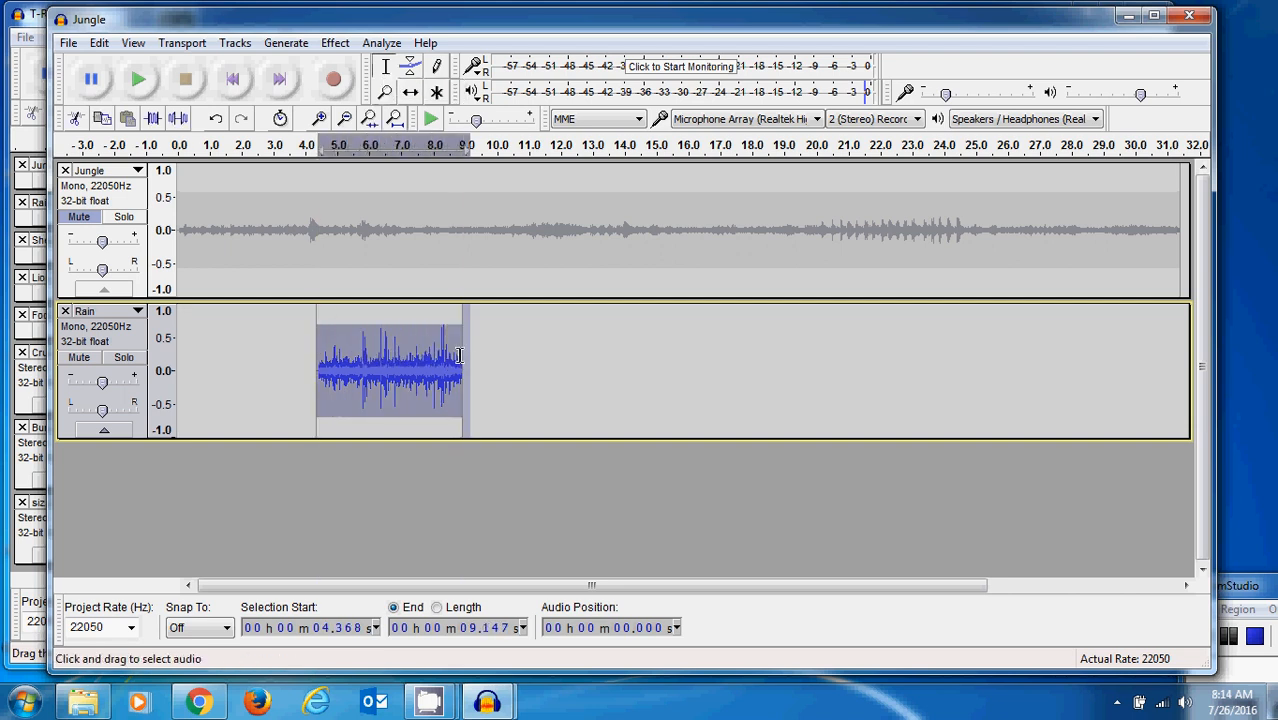
{"action": "left_click", "coordinate": [508, 360]}
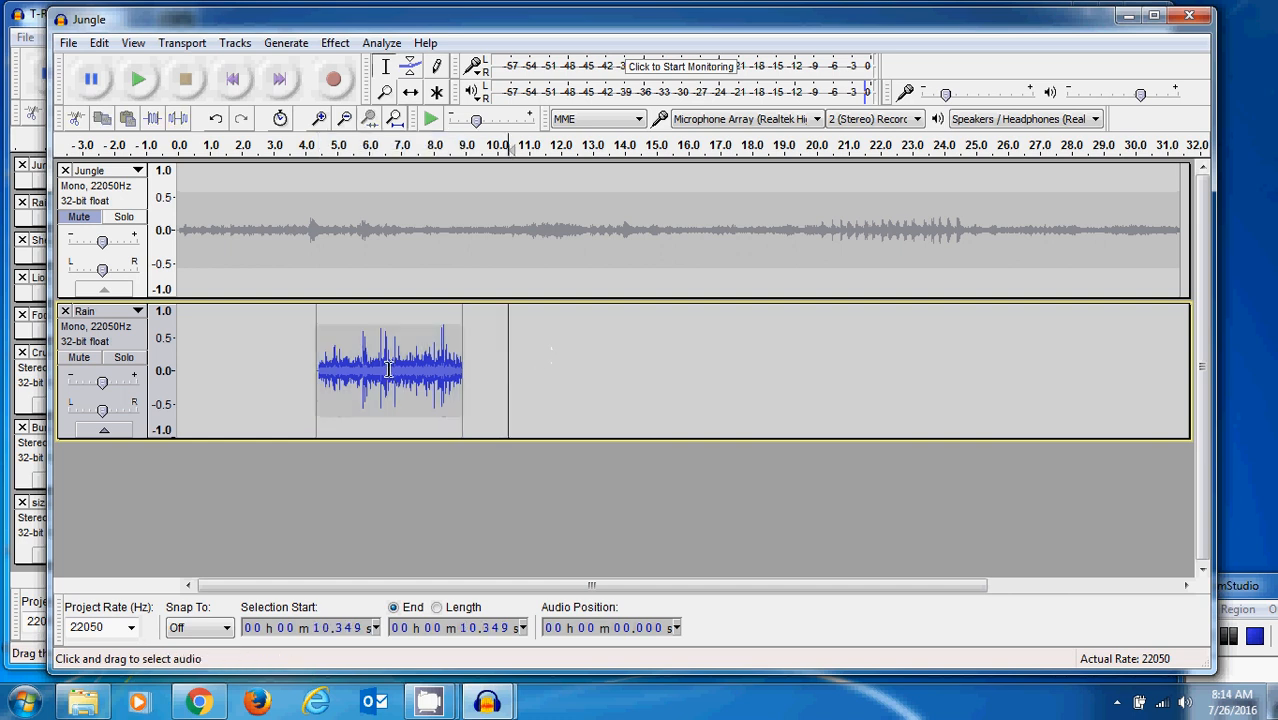
{"action": "left_click_drag", "start_coordinate": [317, 370], "coordinate": [463, 366]}
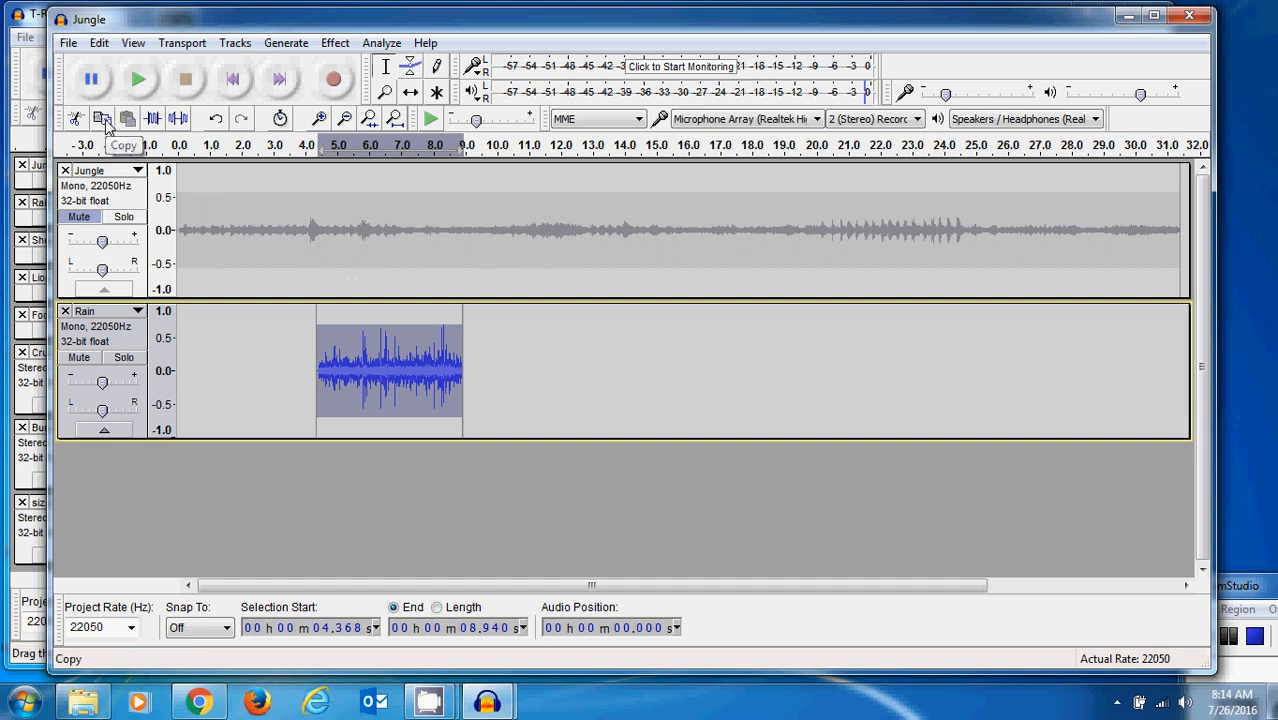
{"action": "left_click", "coordinate": [475, 341]}
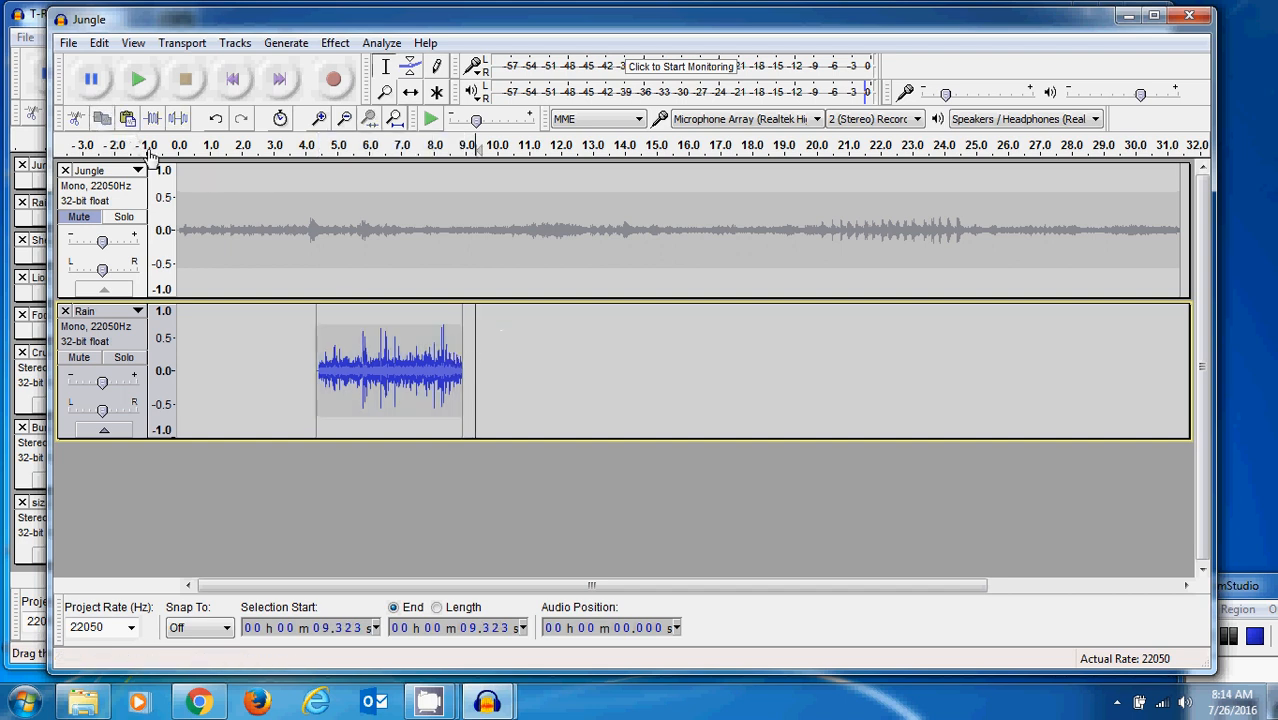
{"action": "left_click", "coordinate": [127, 118]}
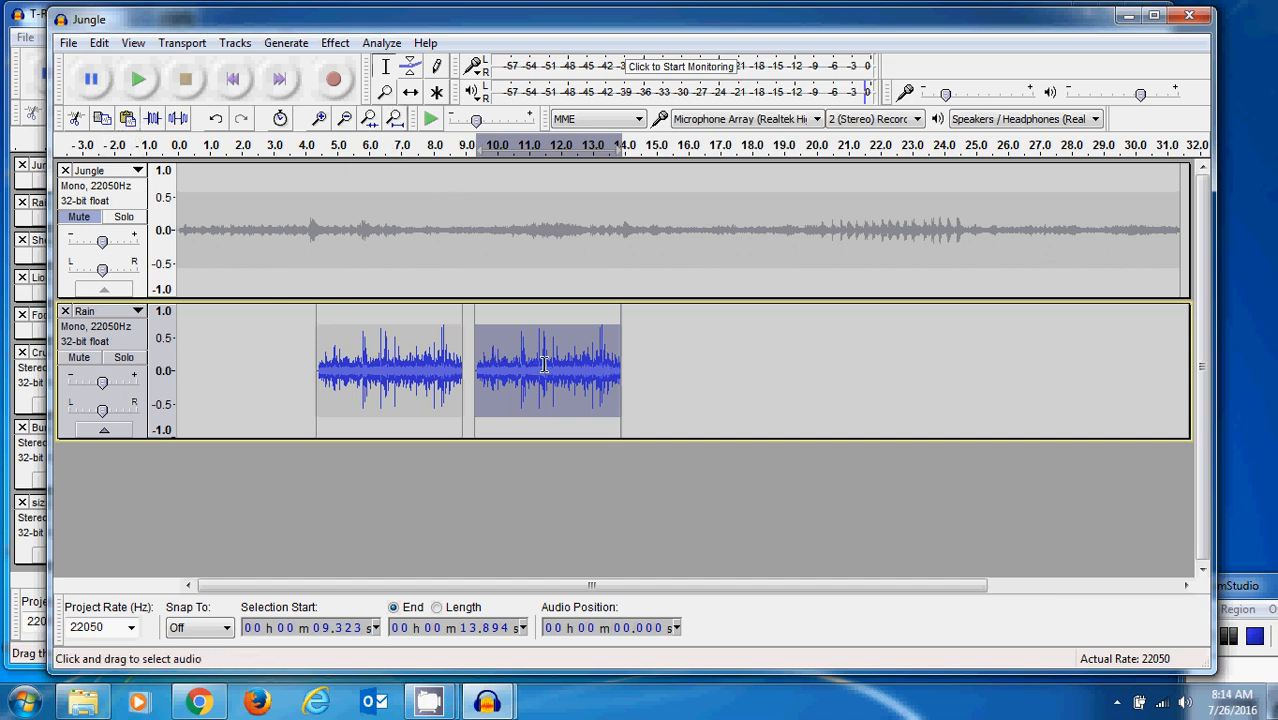
- Shift the pasted Rain clip earlier so it butts against the end of the first clip
{"action": "left_click", "coordinate": [413, 93]}
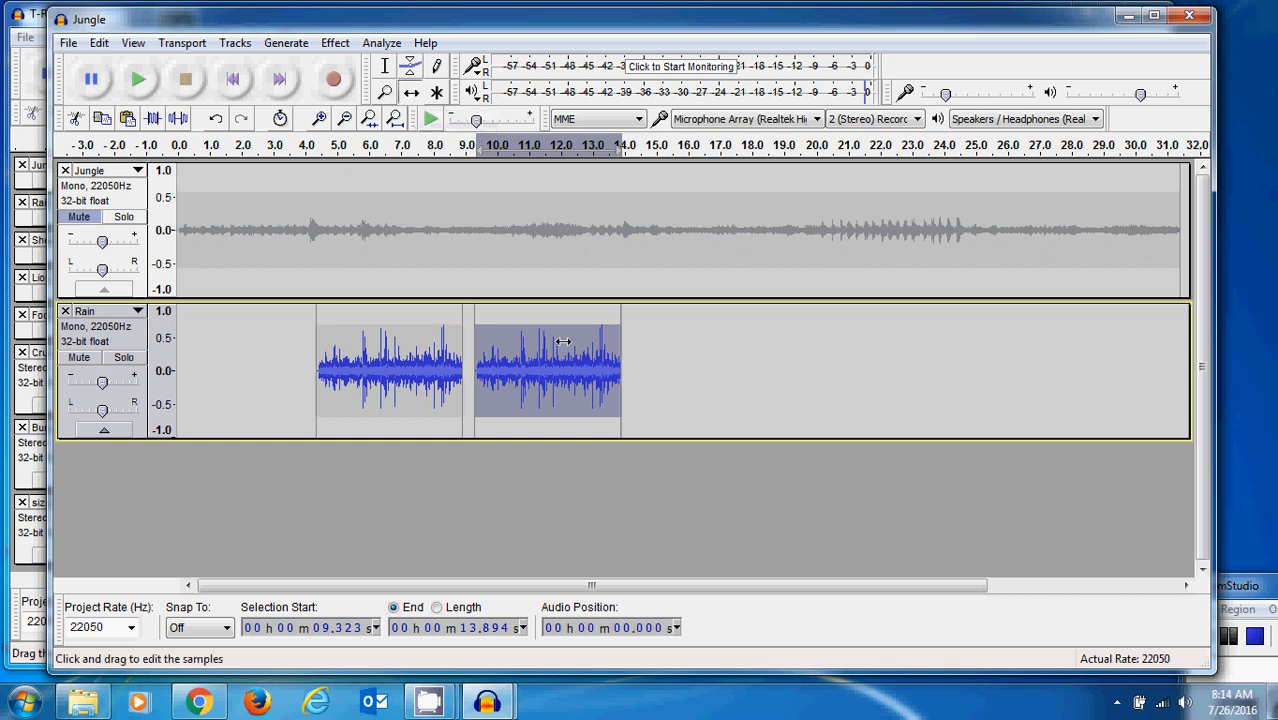
{"action": "left_click_drag", "start_coordinate": [558, 341], "coordinate": [544, 335]}
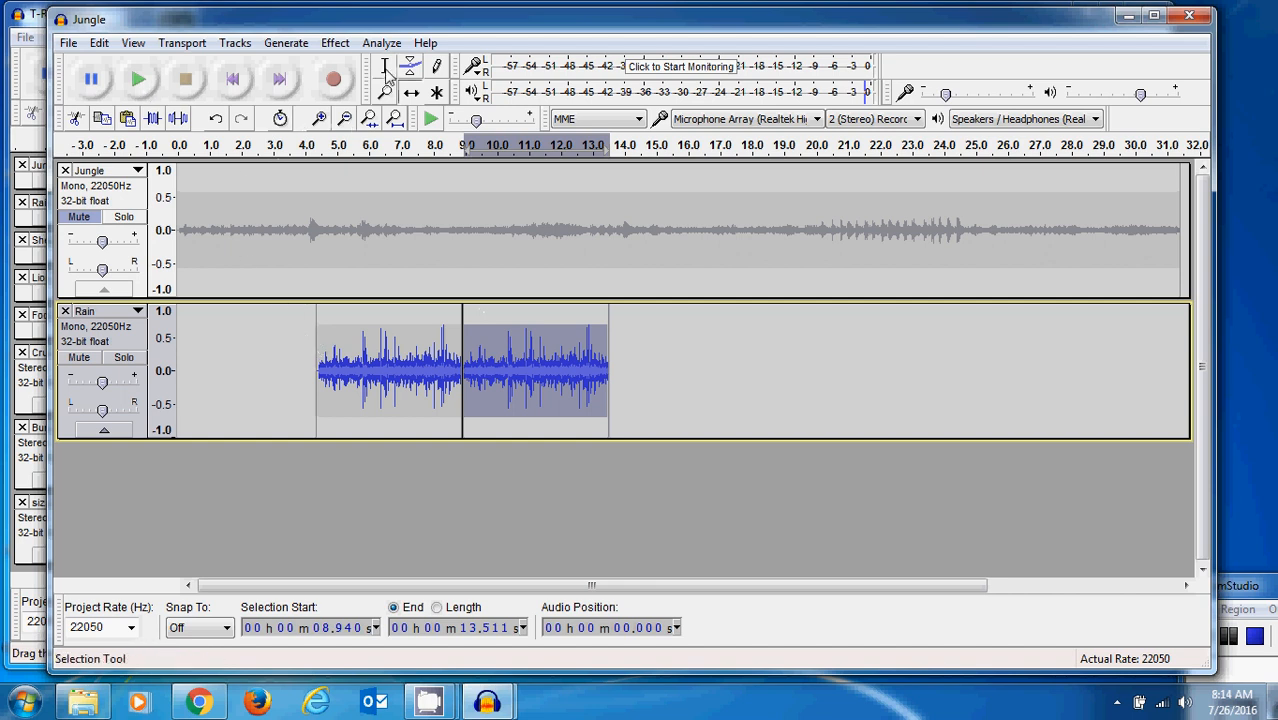
{"action": "left_click", "coordinate": [411, 92]}
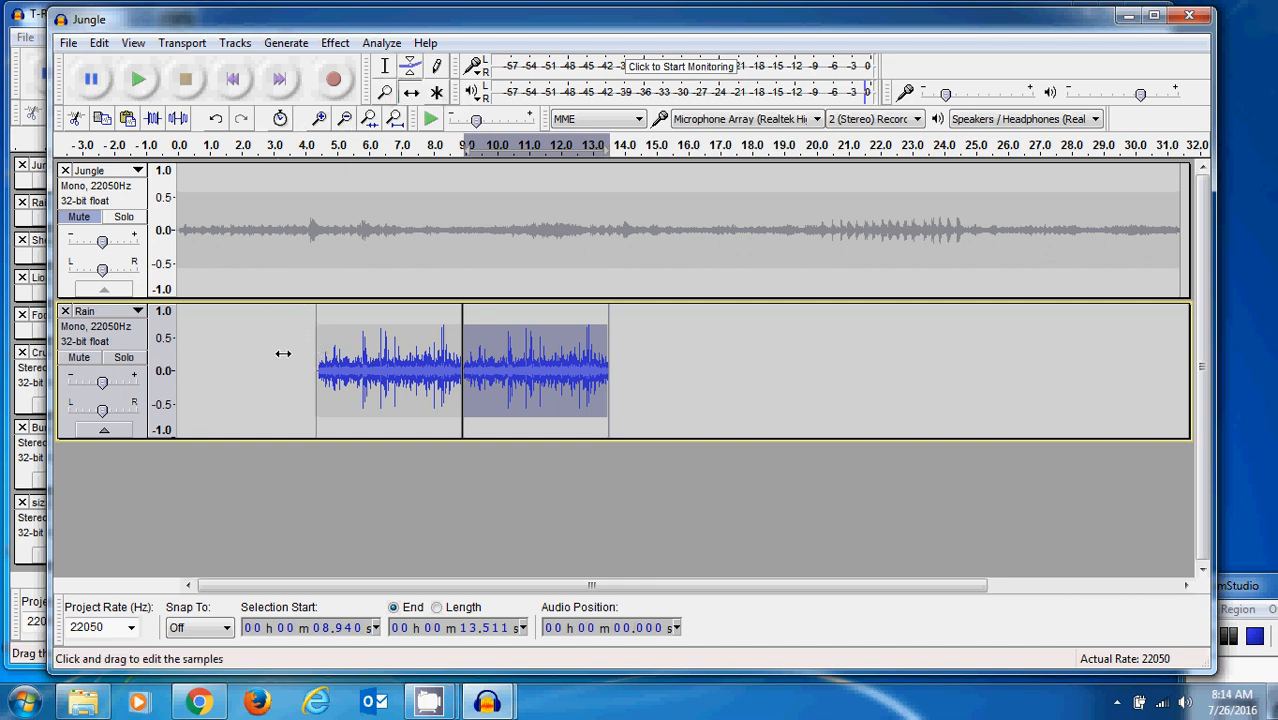
- Play the Rain track from about 3.9 s to check the join between its two clips
{"action": "left_click", "coordinate": [387, 70]}
{"action": "left_click", "coordinate": [304, 355]}
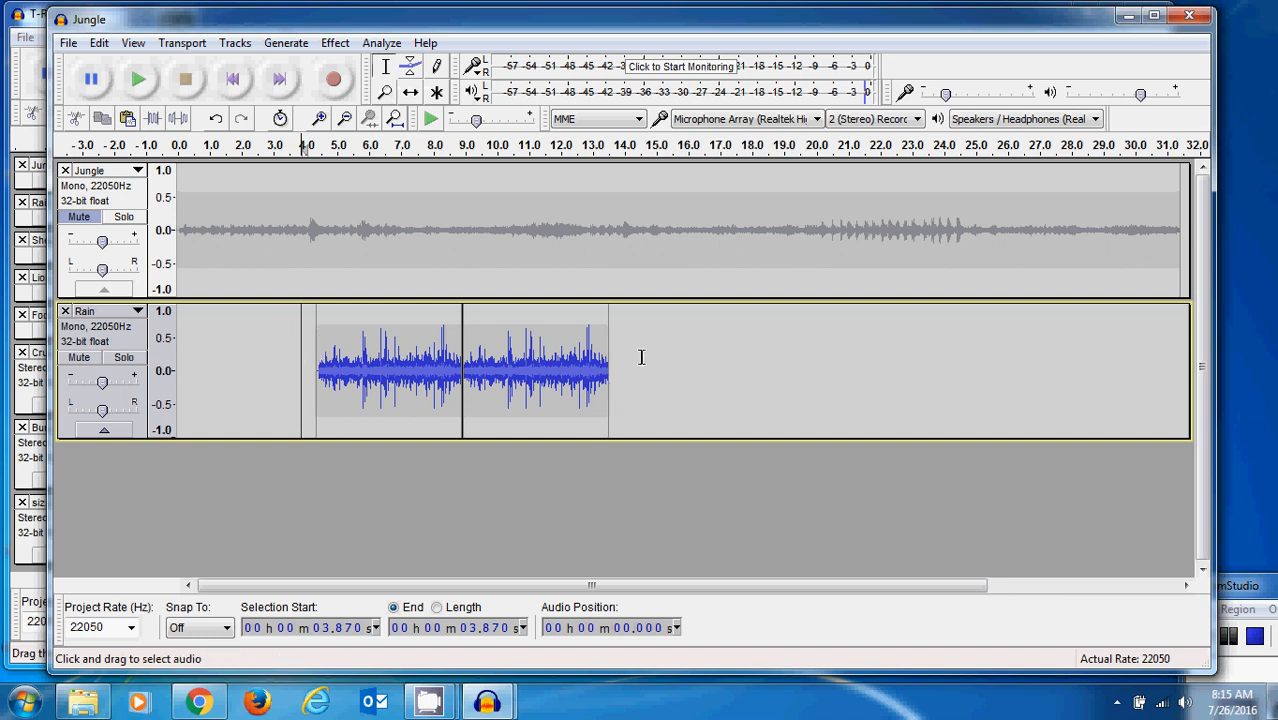
{"action": "left_click", "coordinate": [141, 80]}
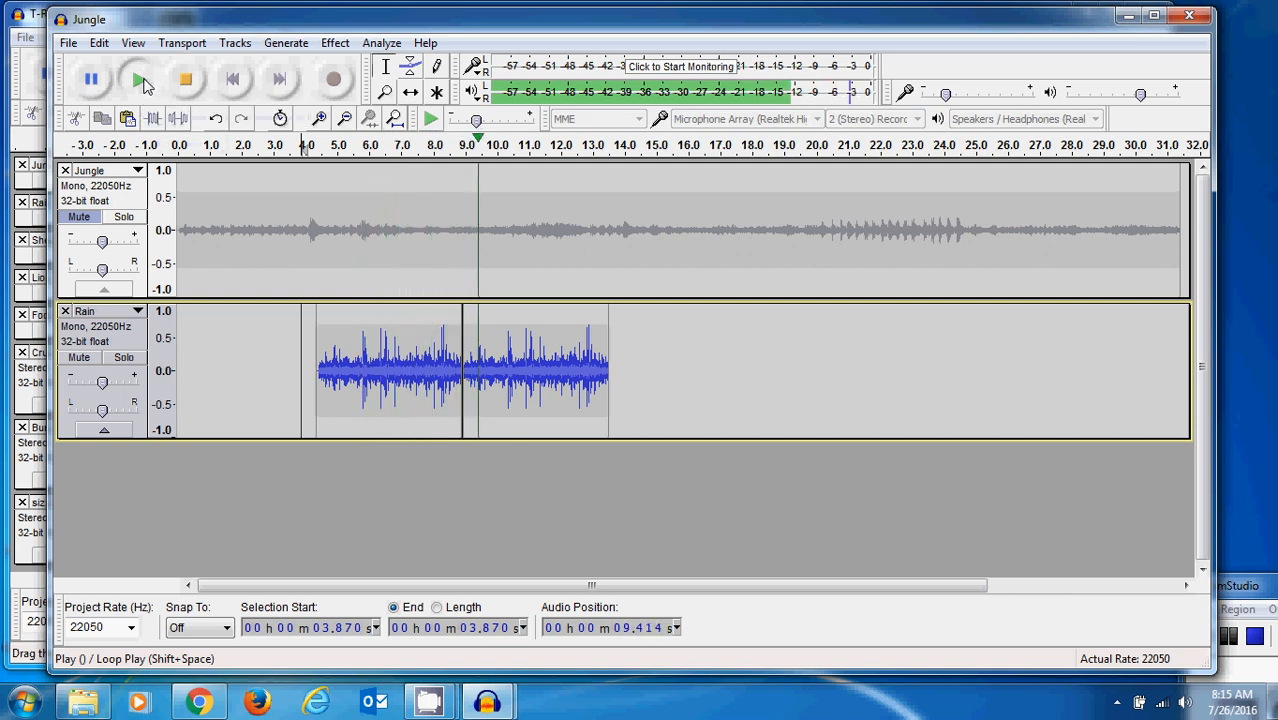
{"action": "left_click", "coordinate": [183, 82]}
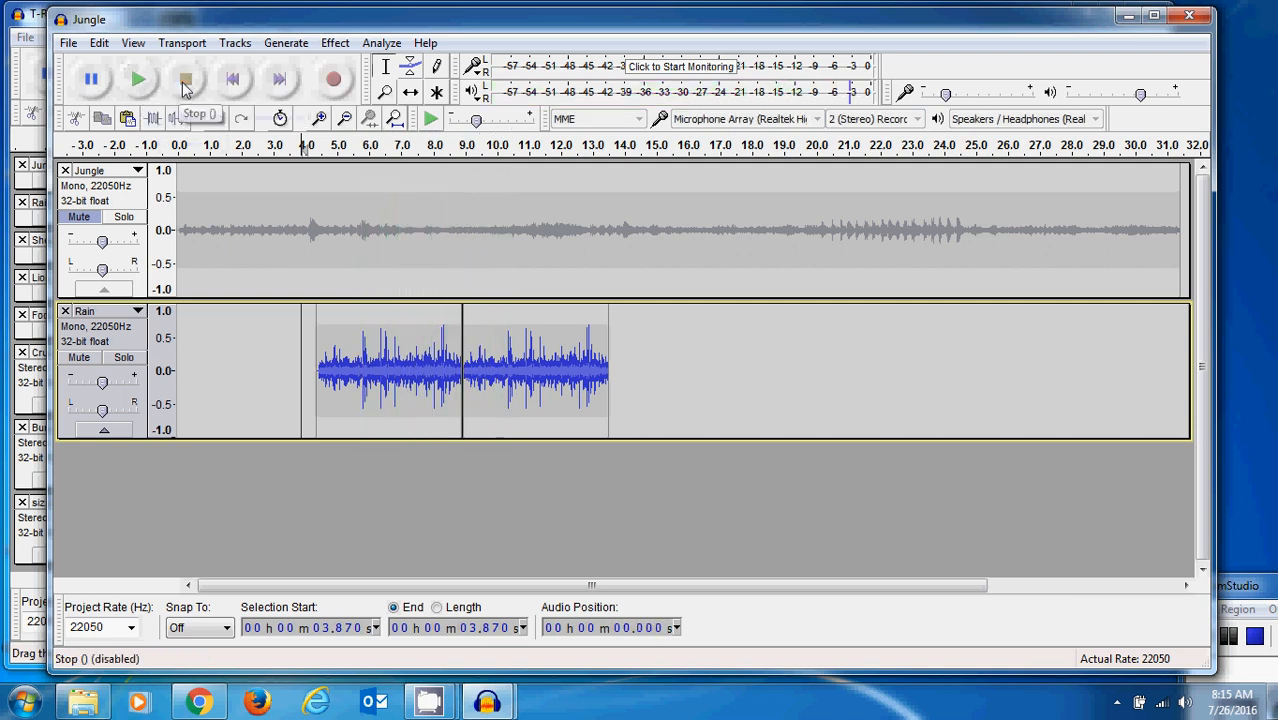
- Unmute the Jungle track and play both tracks together from the beginning
{"action": "left_click", "coordinate": [79, 218]}
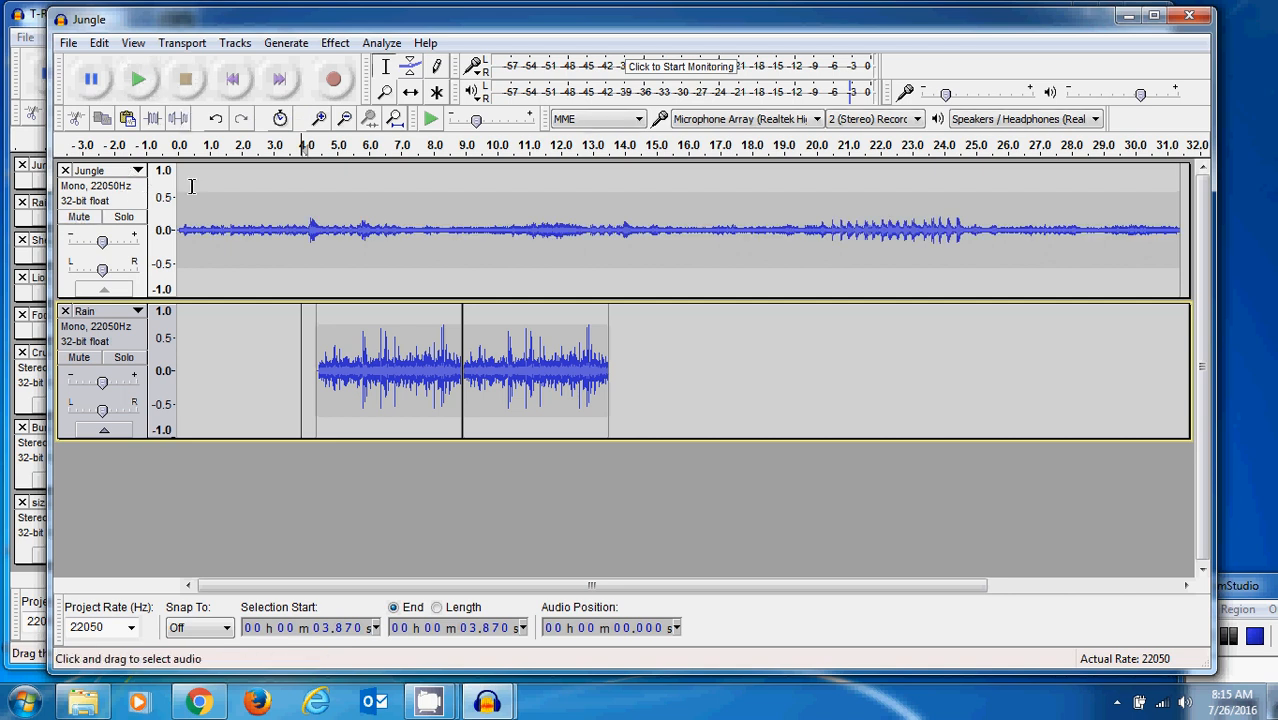
{"action": "left_click", "coordinate": [228, 82]}
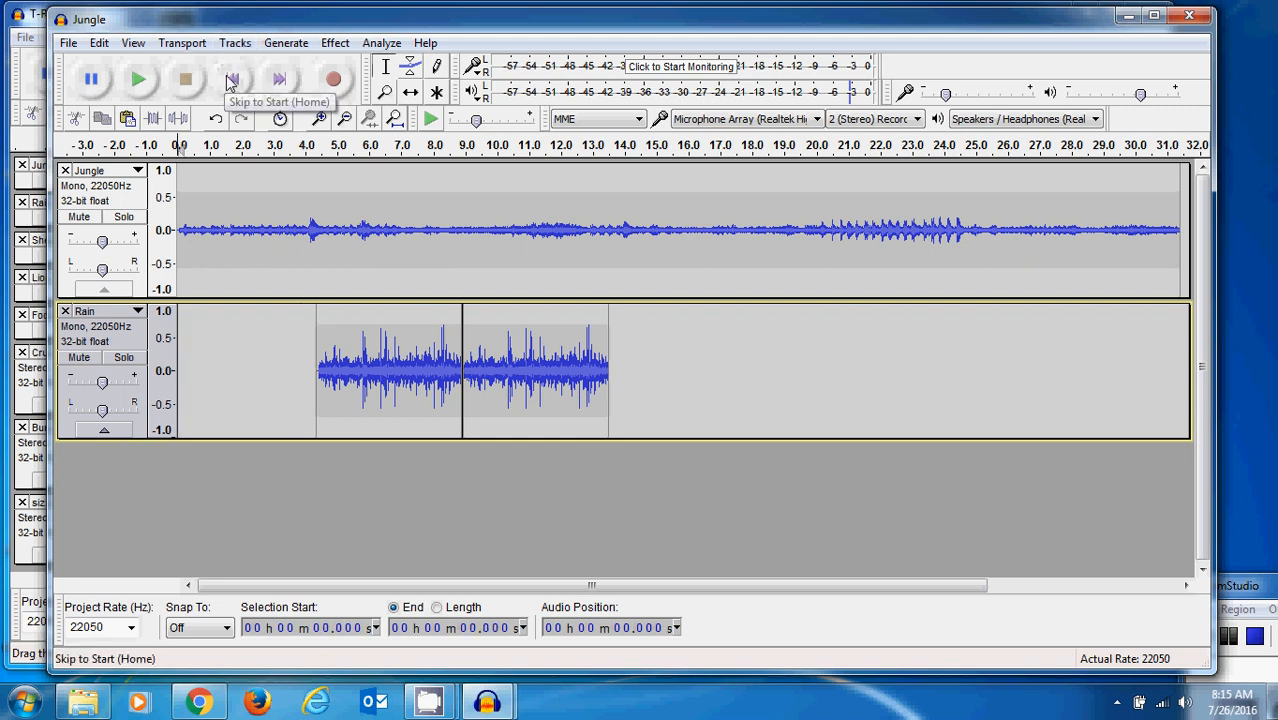
{"action": "left_click", "coordinate": [139, 80]}
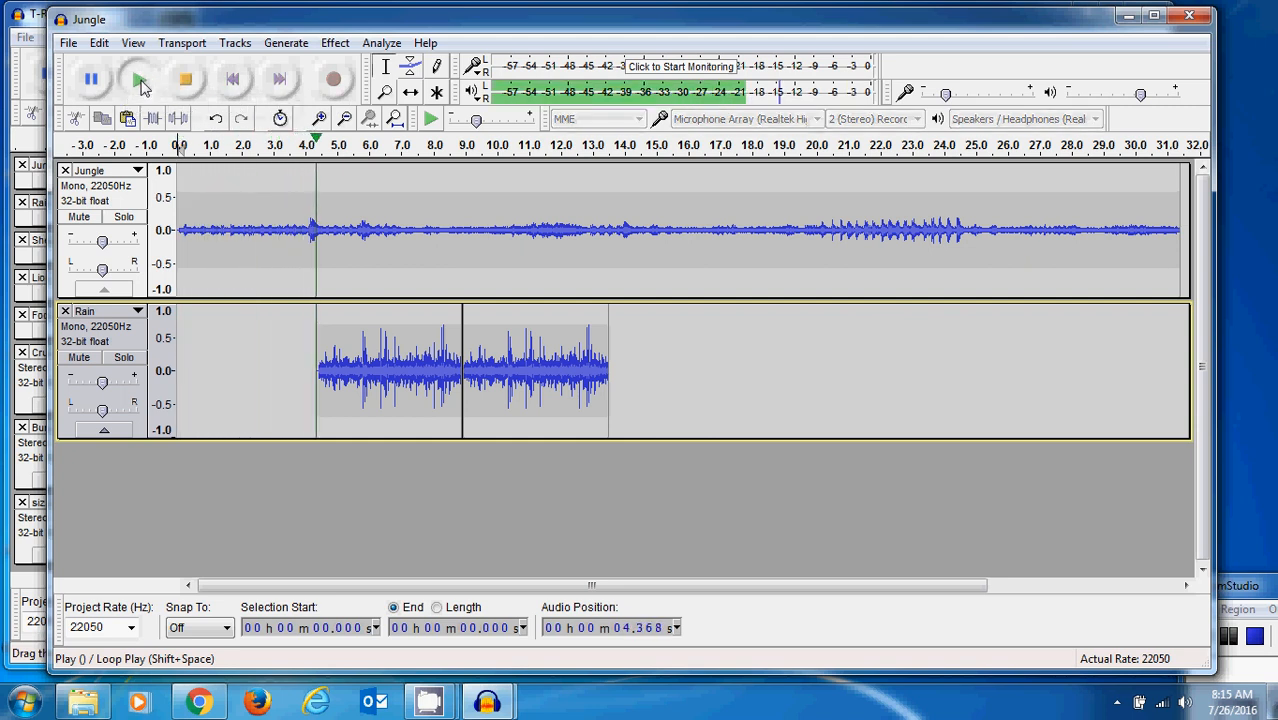
{"action": "left_click", "coordinate": [185, 80]}
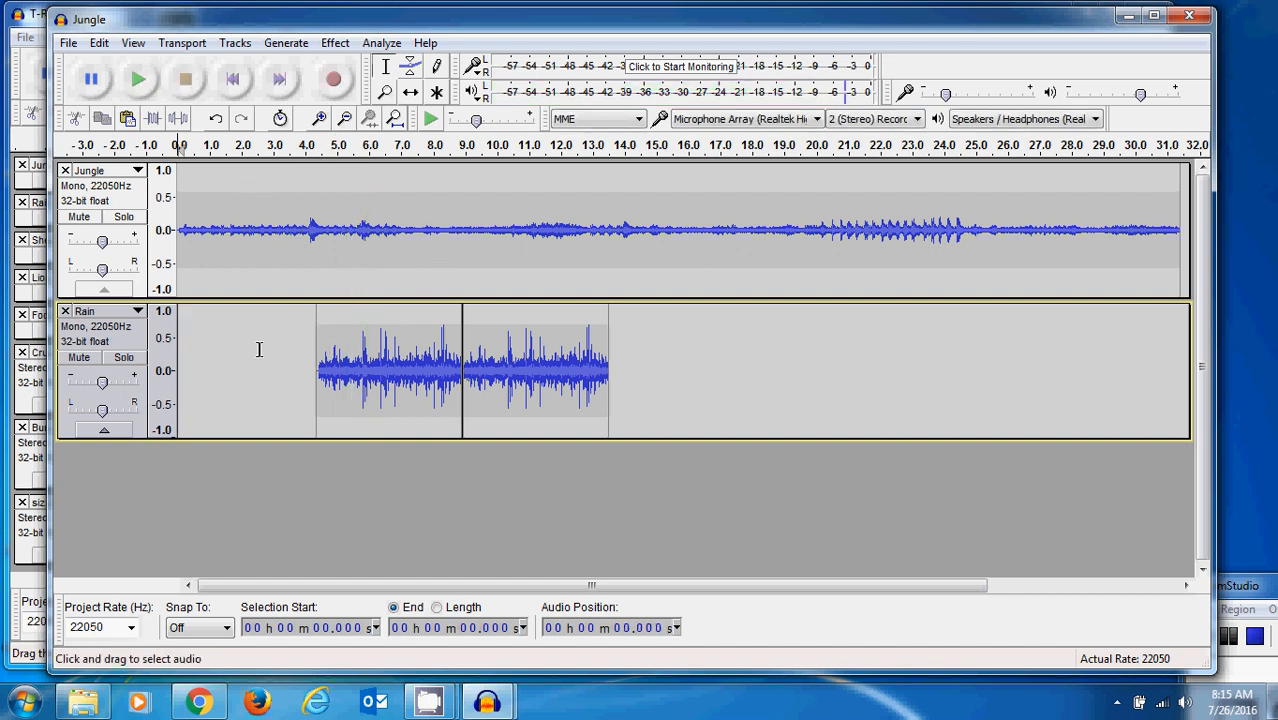
- Shift the first Rain clip to start at about 2.2 s and move the second clip directly against its end
{"action": "left_click", "coordinate": [411, 94]}
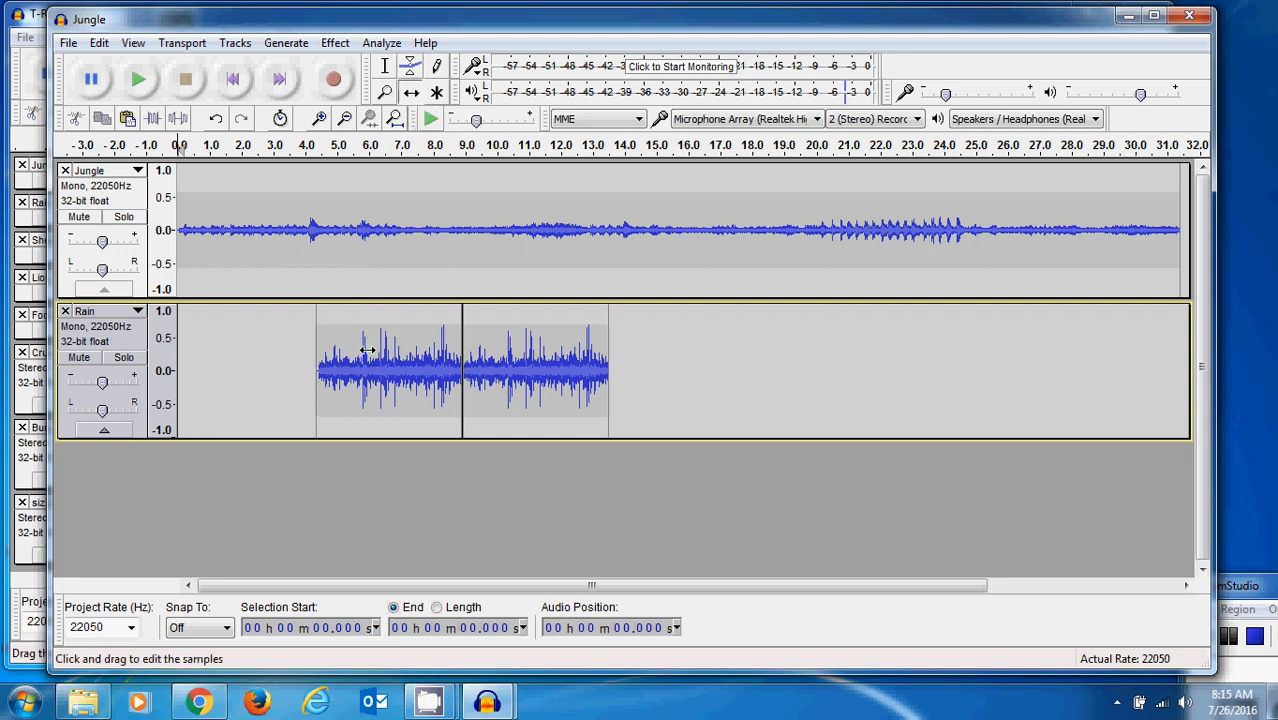
{"action": "left_click_drag", "start_coordinate": [368, 350], "coordinate": [302, 342]}
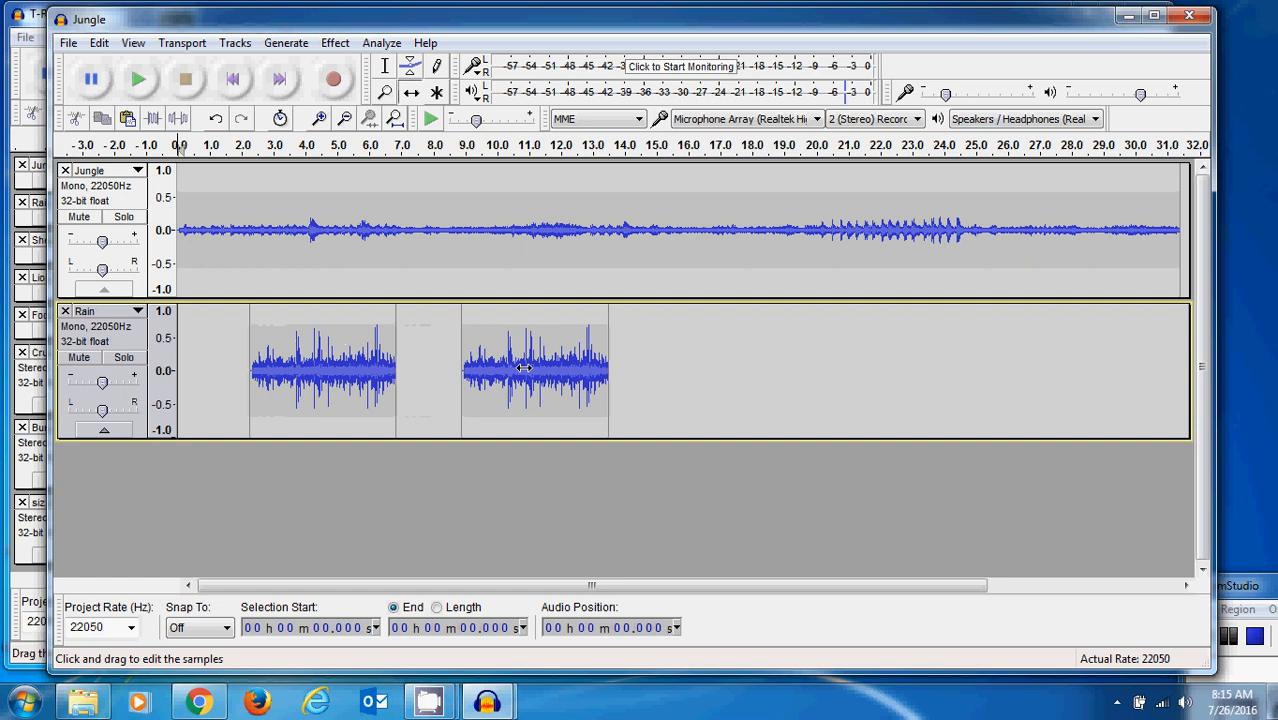
{"action": "left_click_drag", "start_coordinate": [523, 368], "coordinate": [427, 357]}
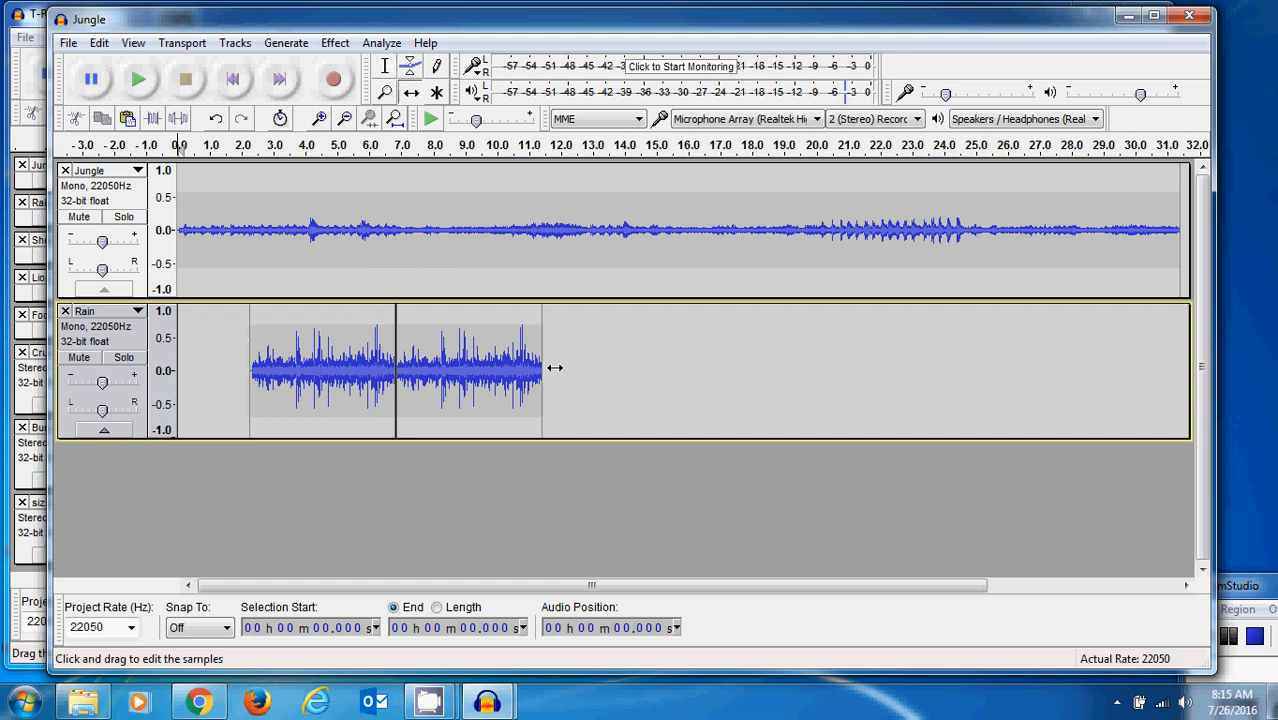
- Fade in the start of the Rain track from about 2.2 s to 4.1 s and play that section
{"action": "left_click", "coordinate": [387, 70]}
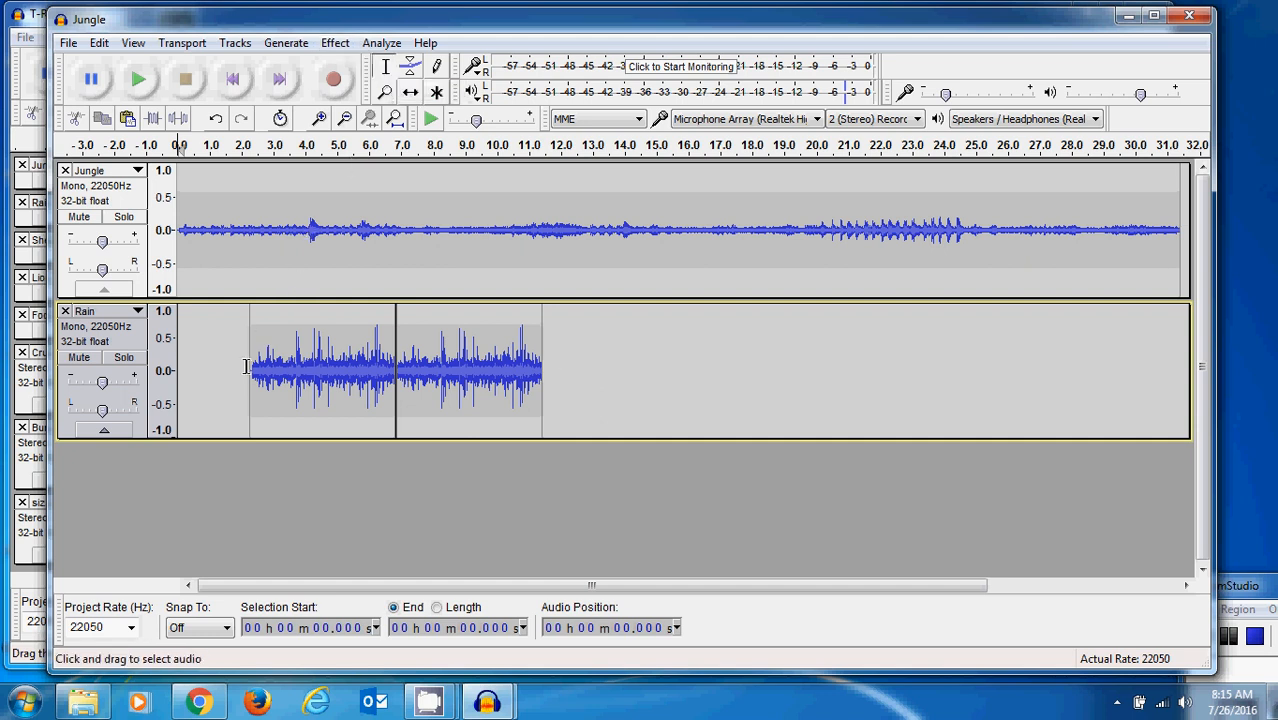
{"action": "left_click_drag", "start_coordinate": [246, 366], "coordinate": [307, 376]}
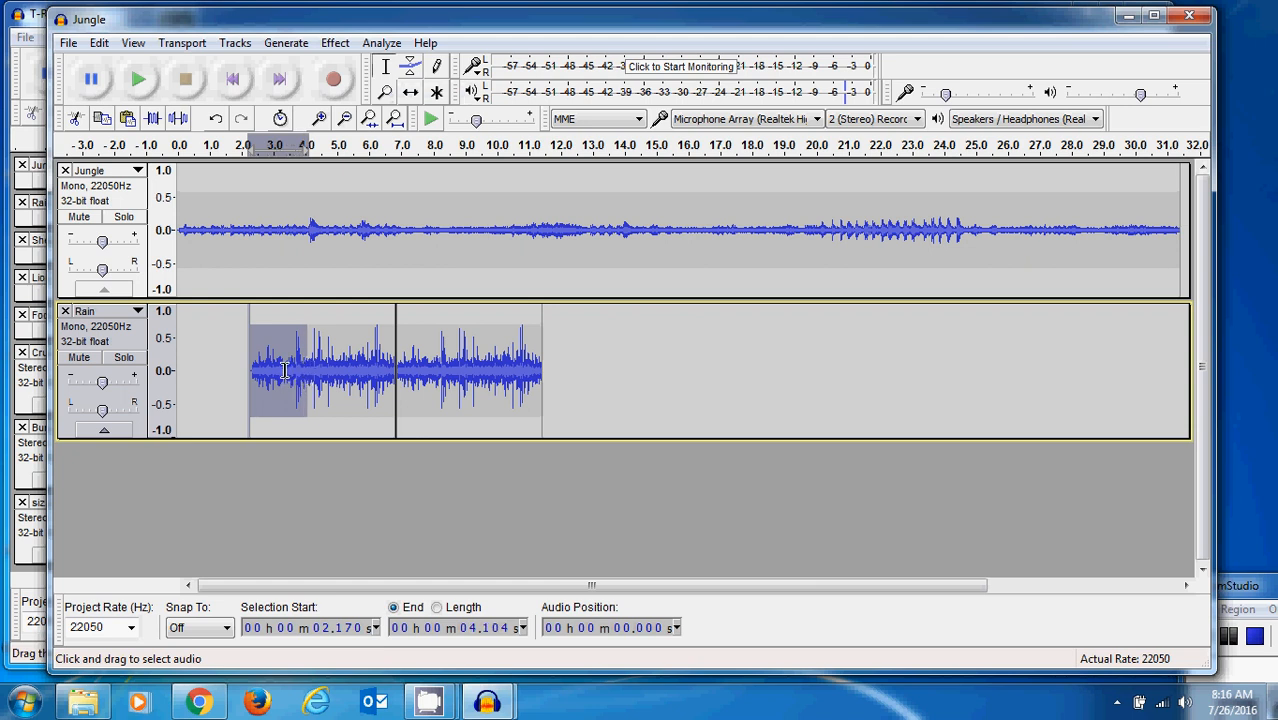
{"action": "left_click", "coordinate": [335, 43]}
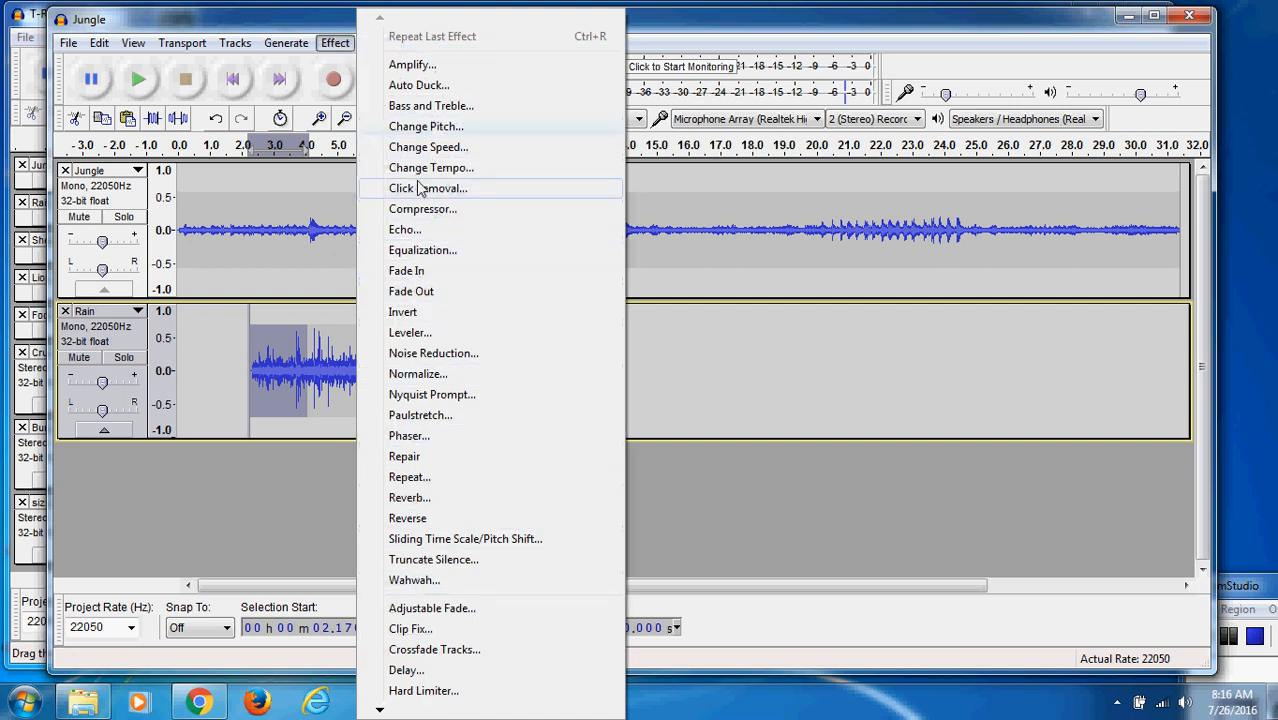
{"action": "left_click", "coordinate": [427, 273]}
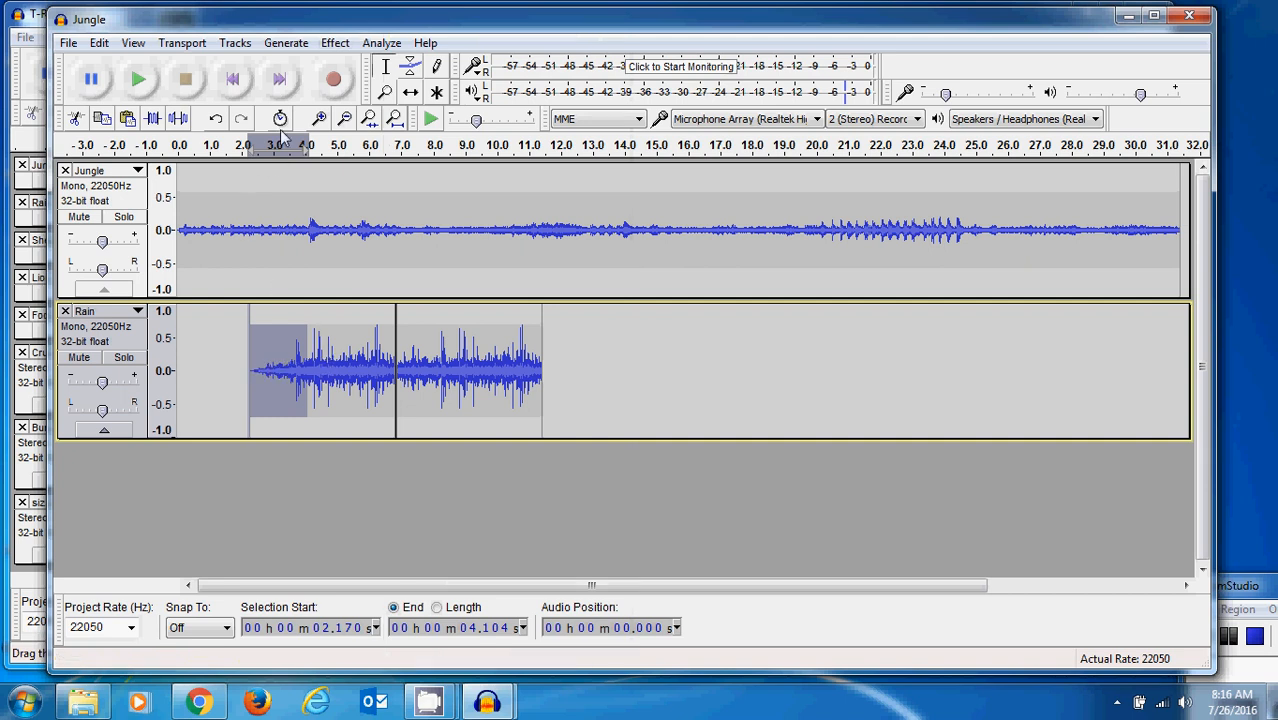
{"action": "left_click", "coordinate": [137, 82]}
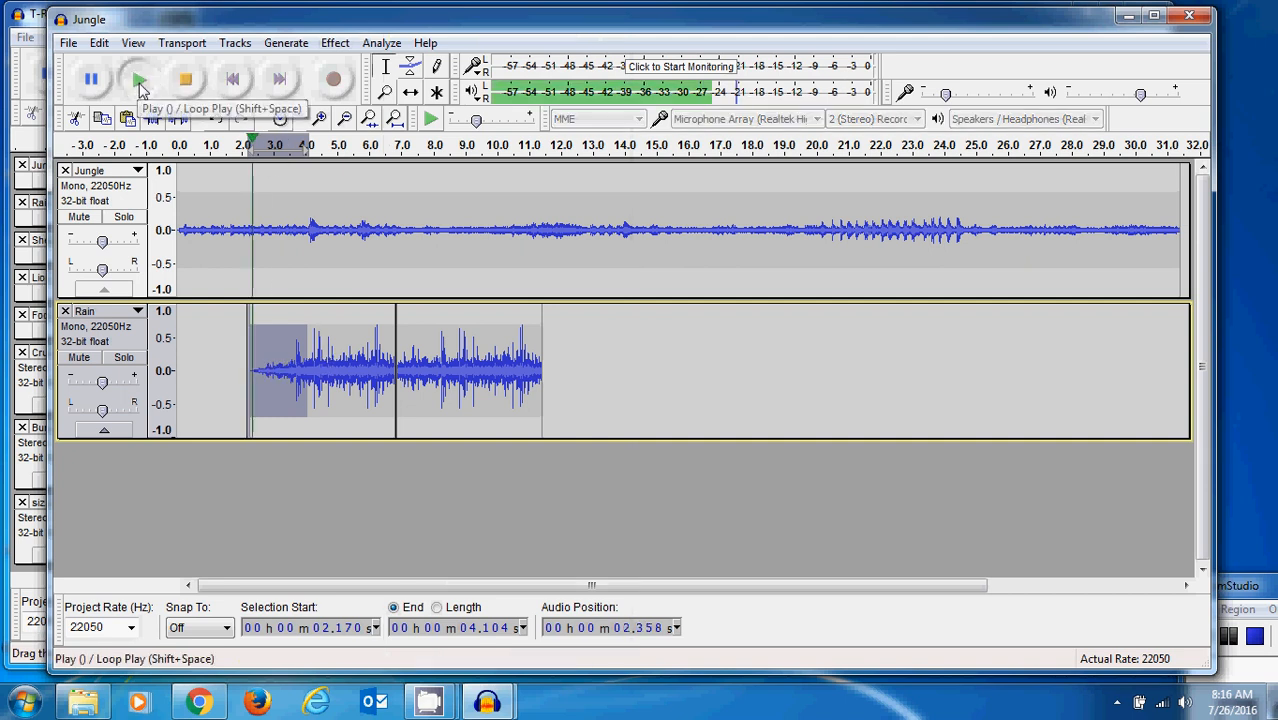
{"action": "left_click", "coordinate": [186, 81]}
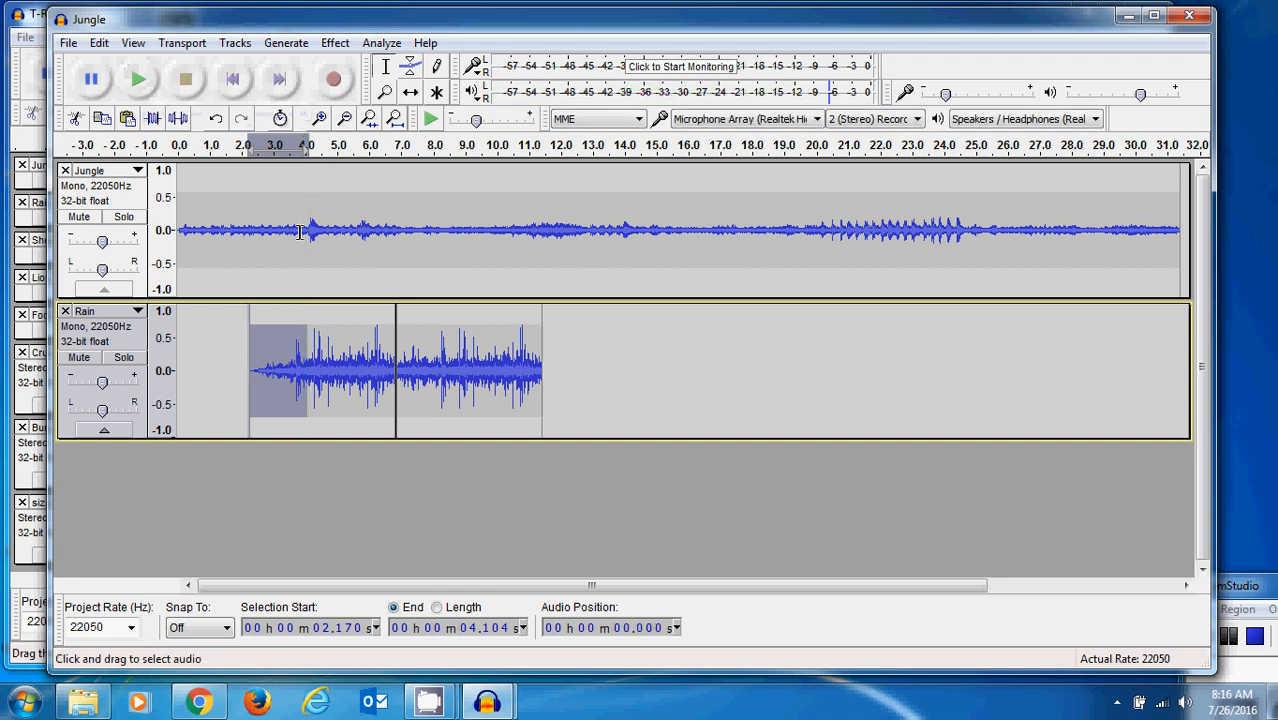
- Fade out the end of the second Rain clip from about 9.9 s and play the faded section
{"action": "left_click_drag", "start_coordinate": [491, 363], "coordinate": [543, 364]}
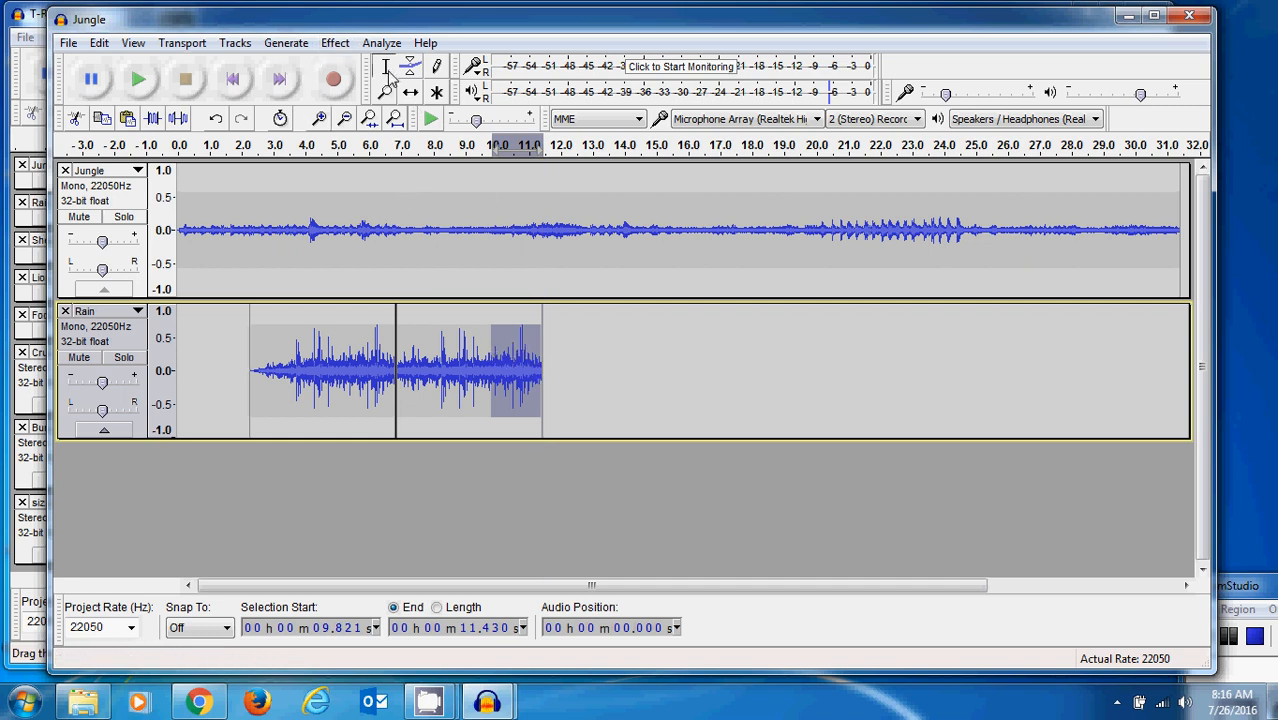
{"action": "left_click", "coordinate": [499, 370]}
{"action": "left_click_drag", "start_coordinate": [493, 372], "coordinate": [543, 374]}
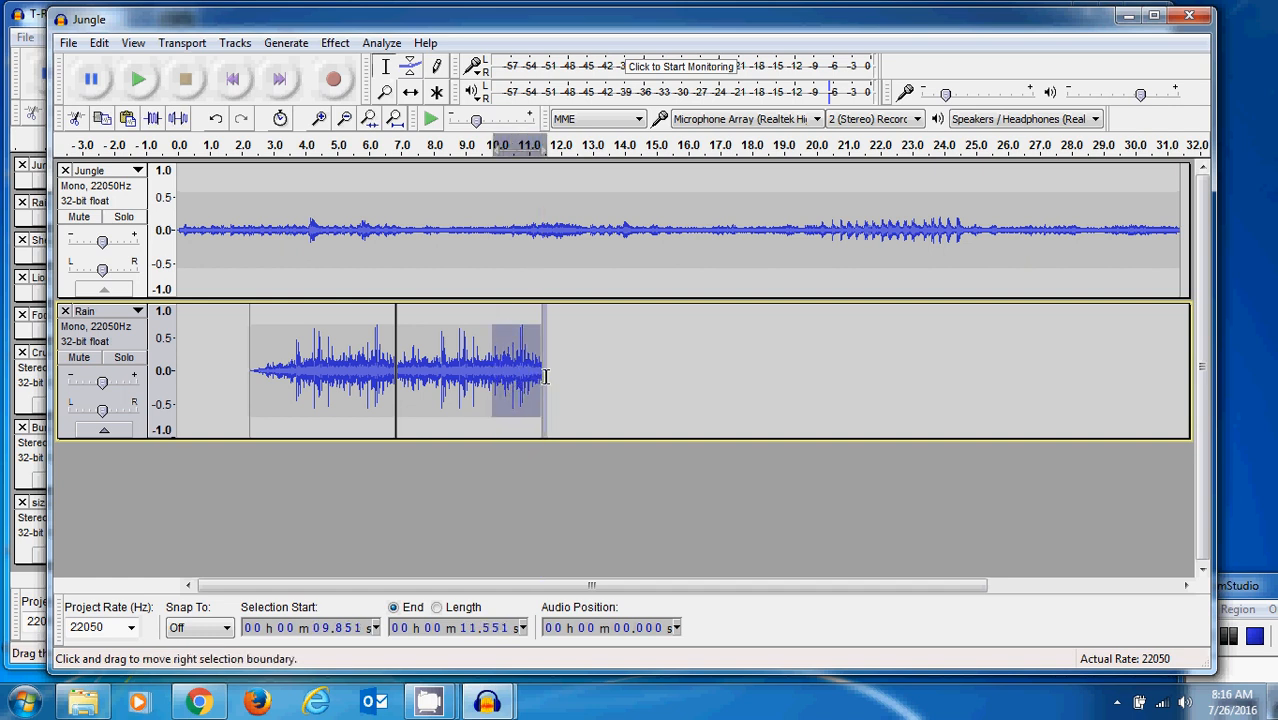
{"action": "left_click", "coordinate": [335, 43]}
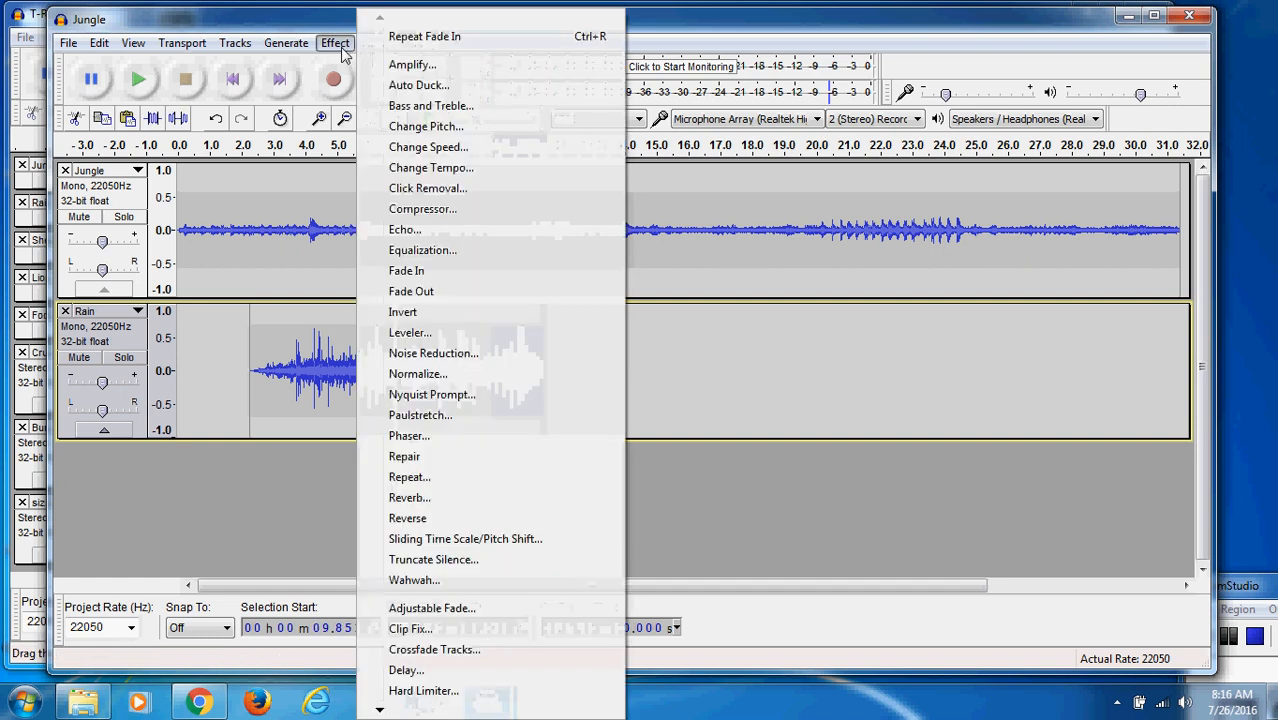
{"action": "left_click", "coordinate": [408, 294]}
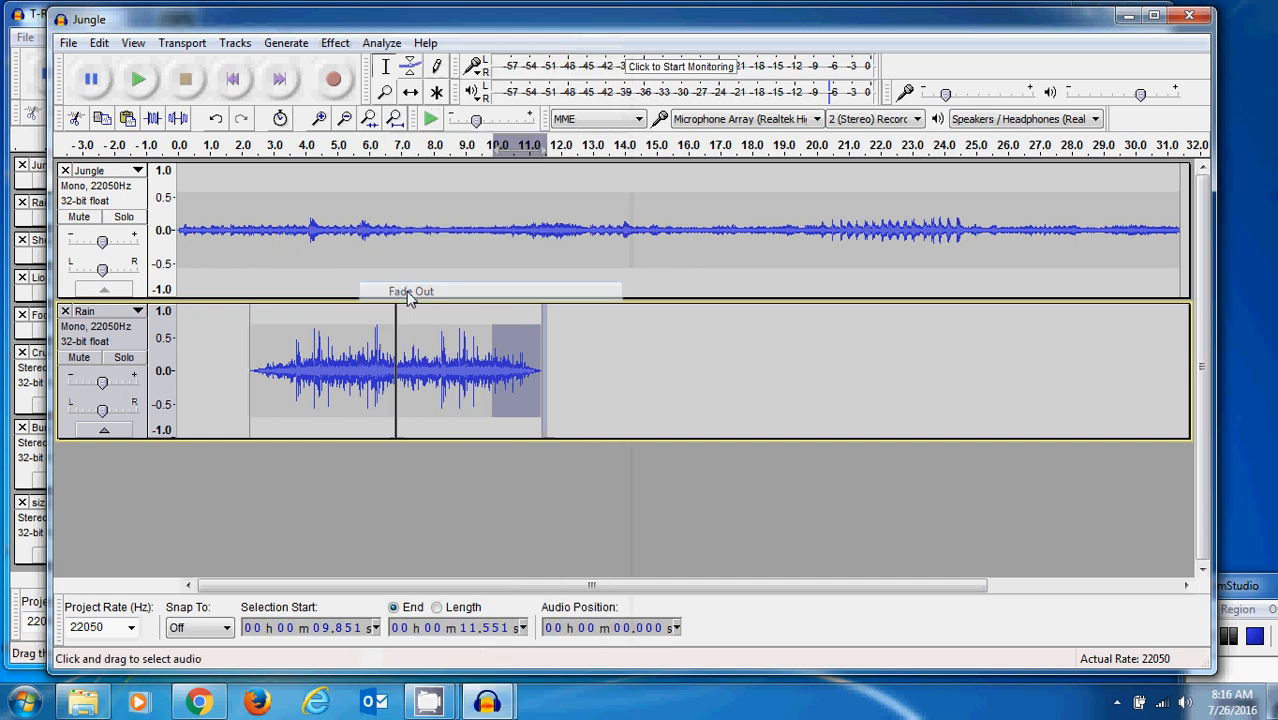
{"action": "left_click", "coordinate": [138, 82]}
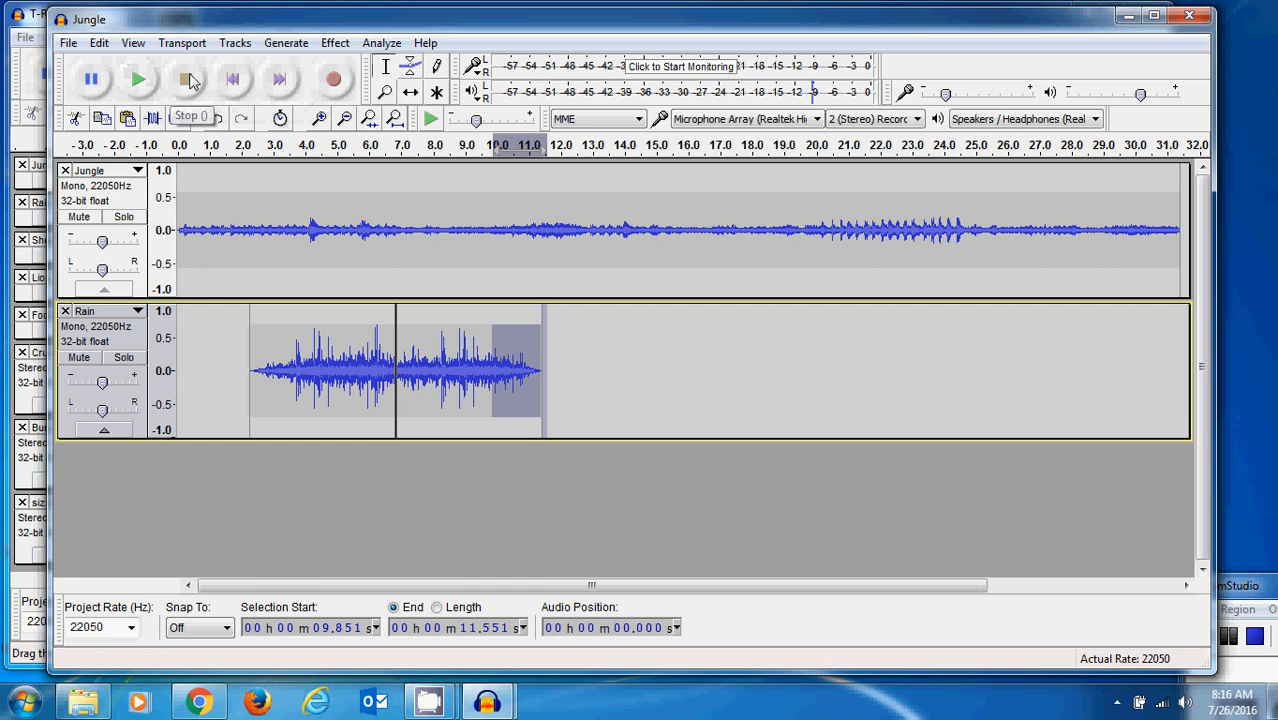
{"action": "left_click", "coordinate": [1229, 637]}
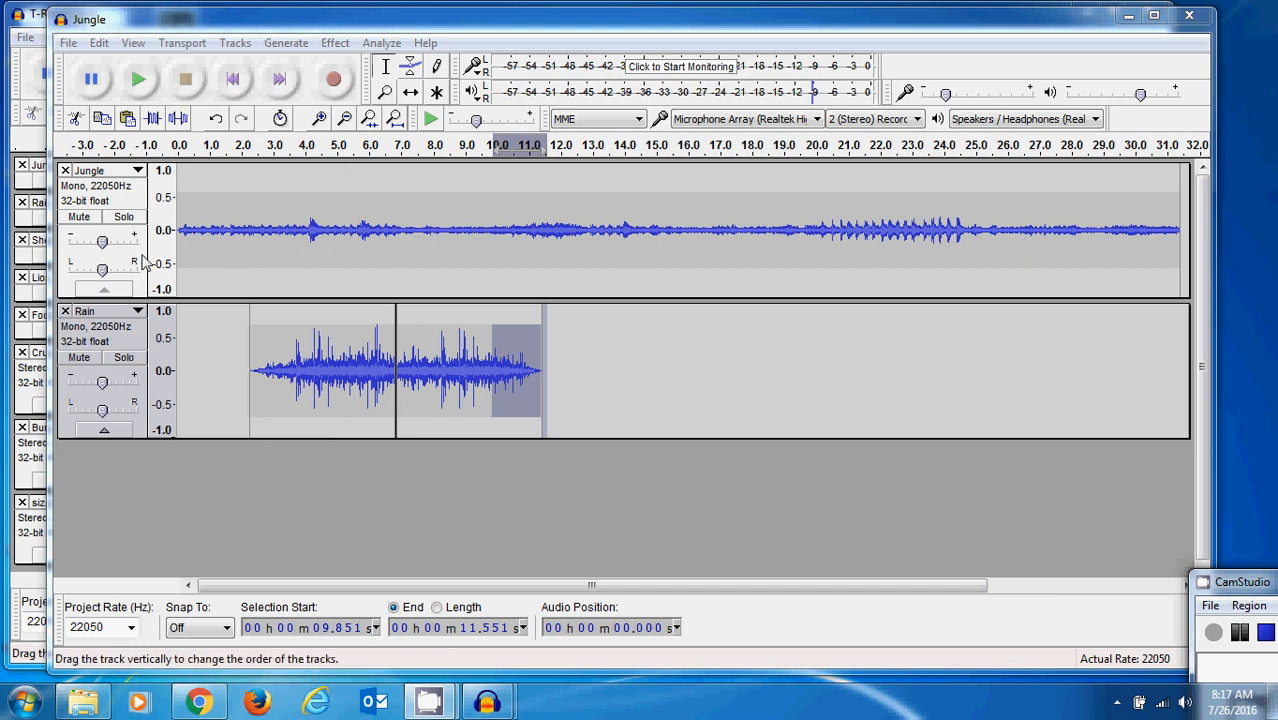
- Import the Sheep_Ba audio file from the IntroAudacity folder as a new track
{"action": "left_click", "coordinate": [70, 43]}
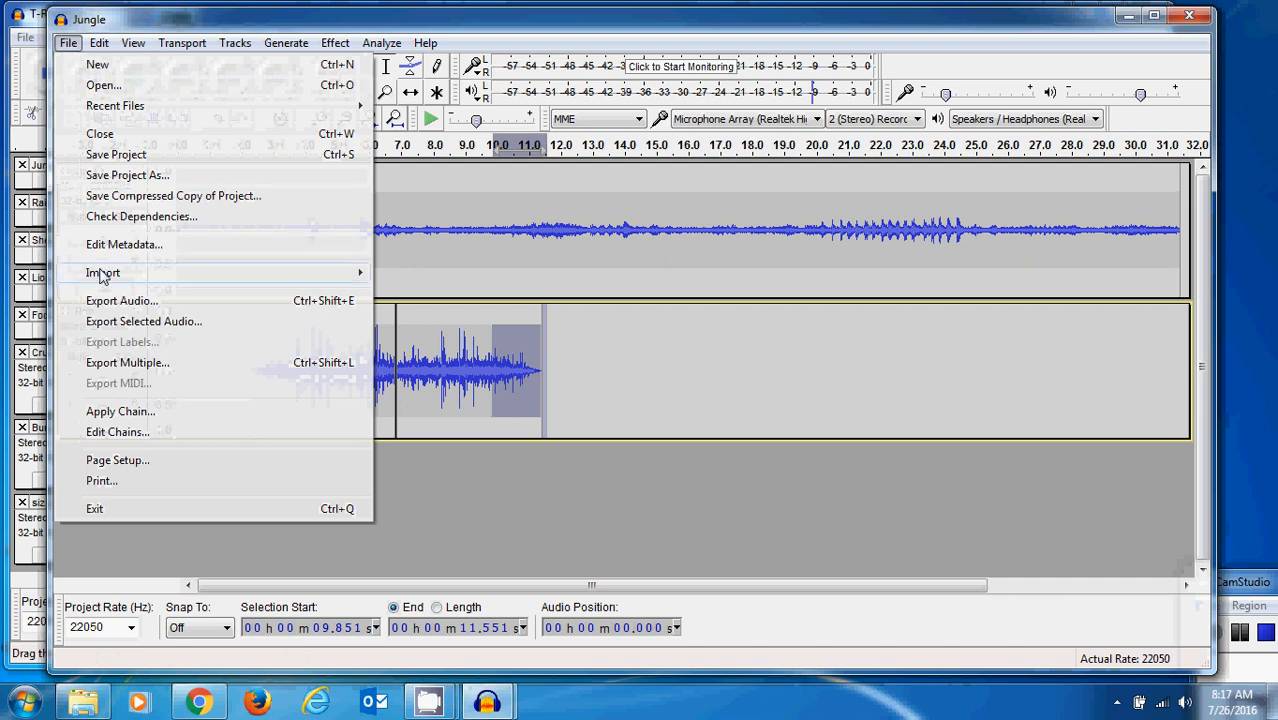
{"action": "mouse_move", "coordinate": [103, 272]}
{"action": "left_click", "coordinate": [432, 278]}
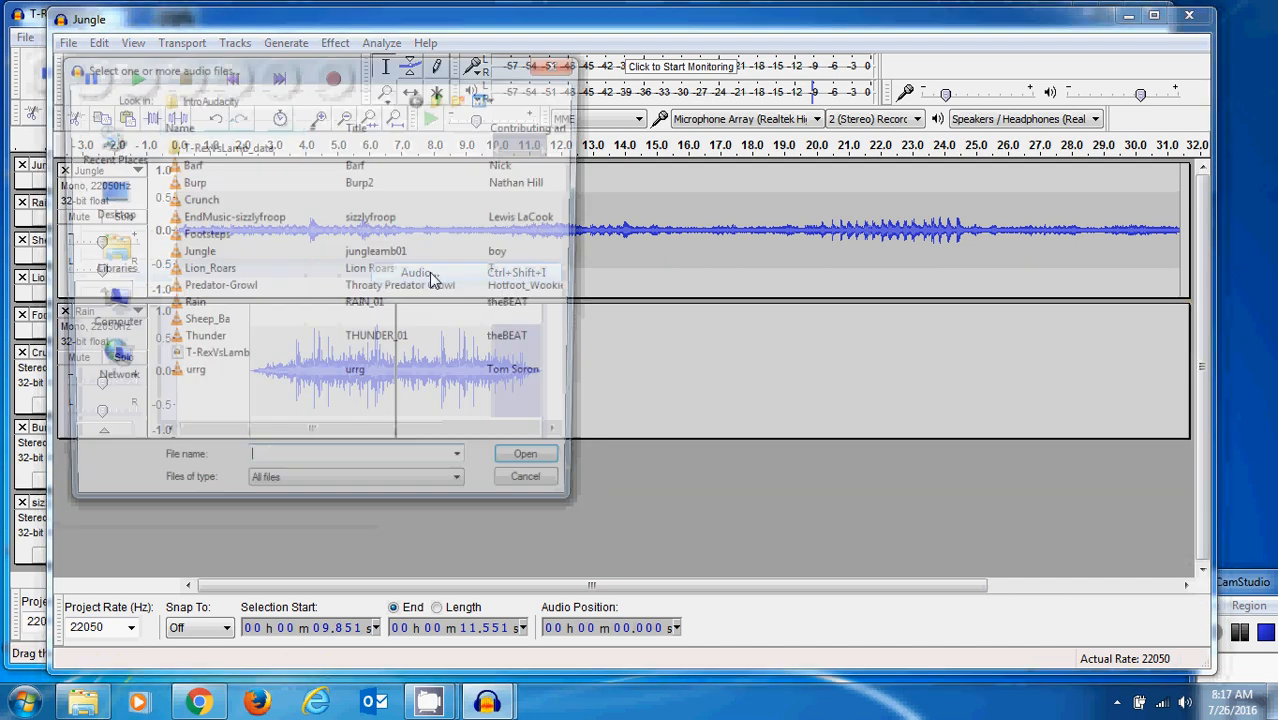
{"action": "left_click", "coordinate": [195, 326]}
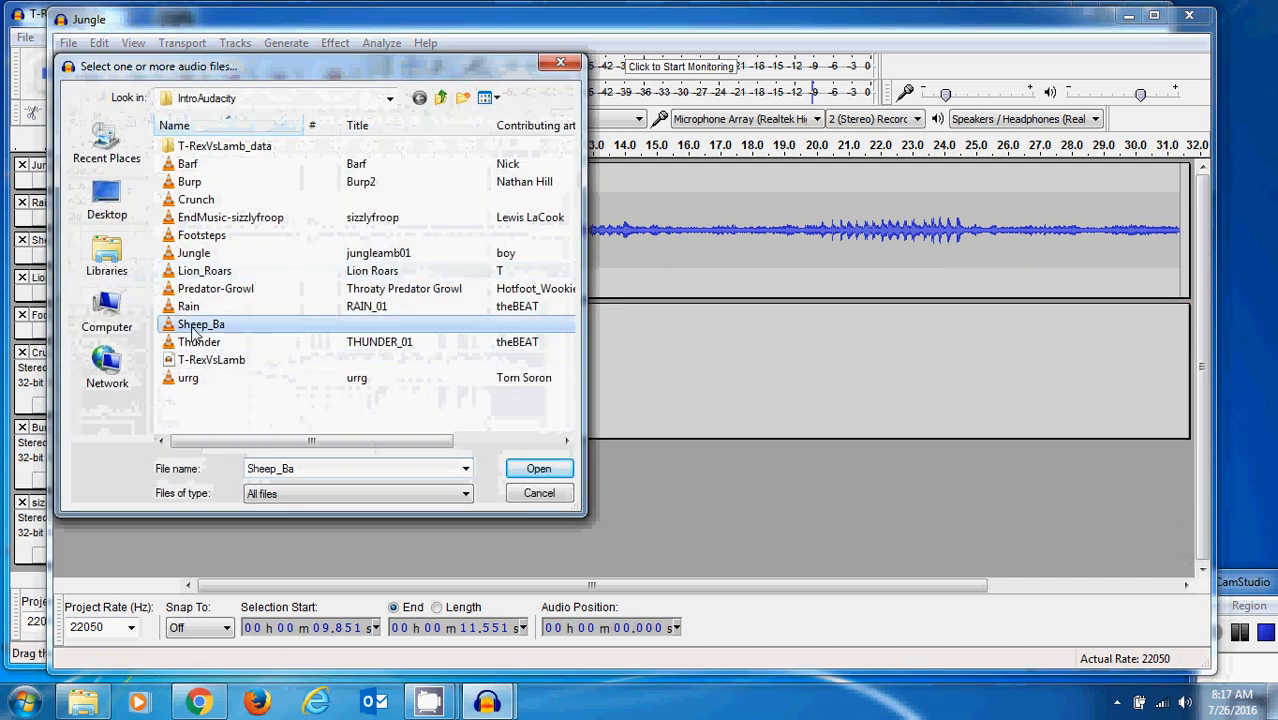
{"action": "left_click", "coordinate": [538, 469]}
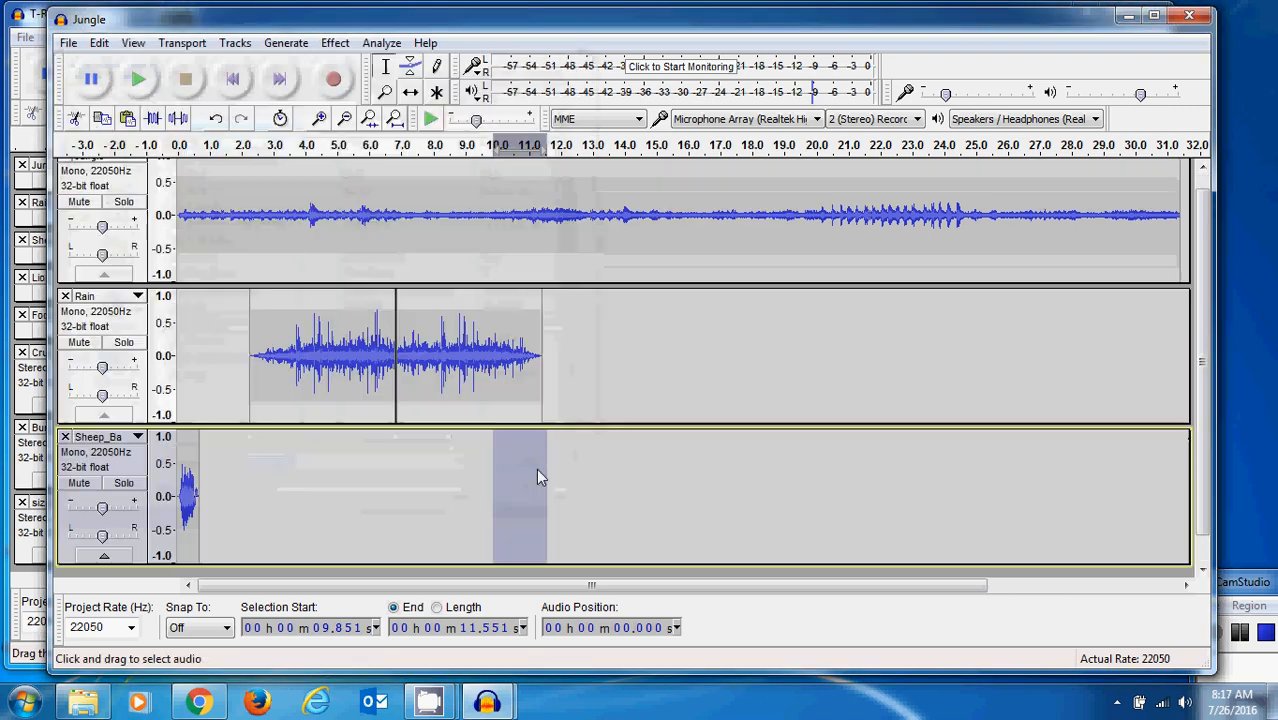
- Mute the Rain and Jungle tracks and play the Sheep_Ba track alone from the beginning
{"action": "left_click", "coordinate": [79, 342]}
{"action": "left_click", "coordinate": [79, 202]}
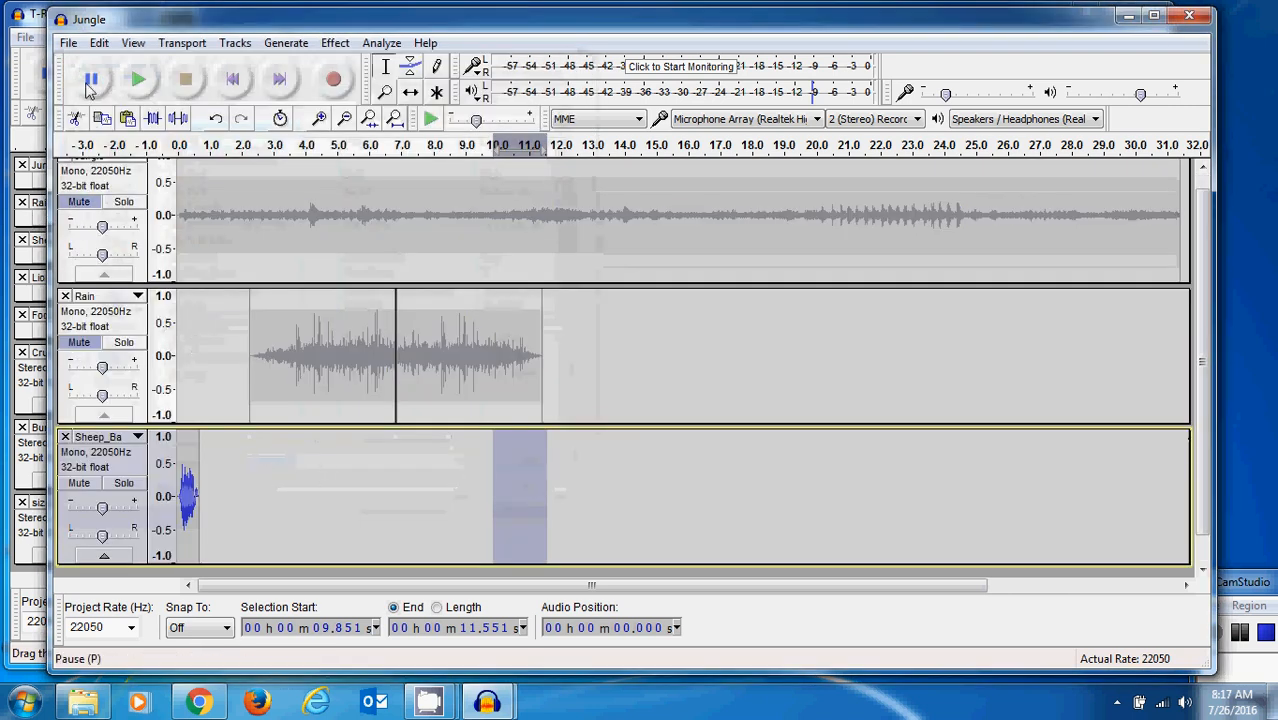
{"action": "left_click", "coordinate": [140, 82]}
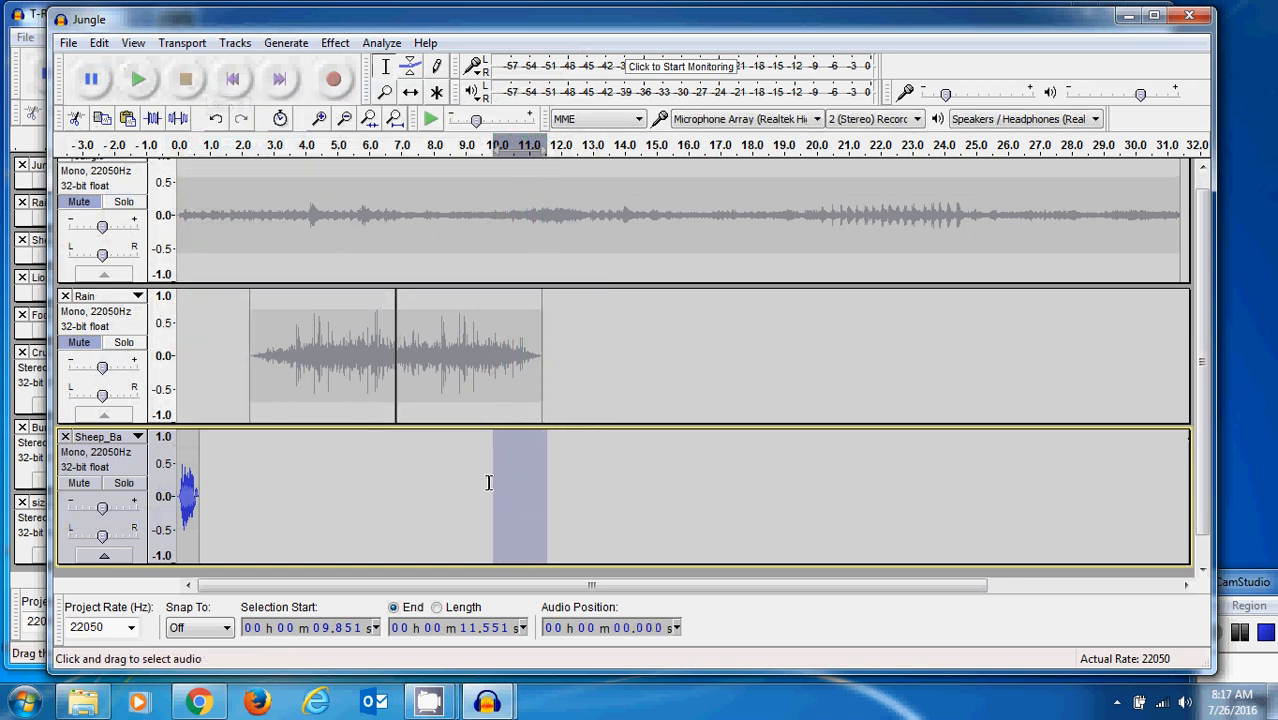
{"action": "left_click", "coordinate": [233, 80]}
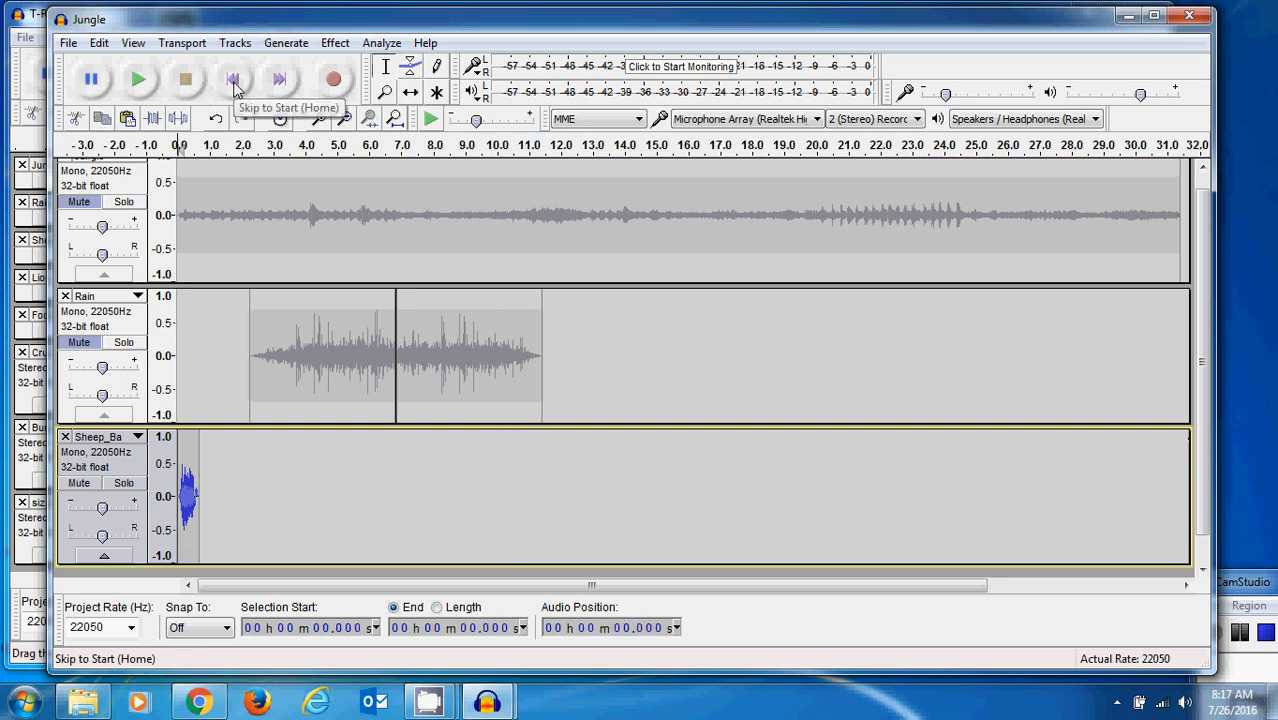
{"action": "left_click", "coordinate": [139, 84]}
{"action": "left_click", "coordinate": [185, 84]}
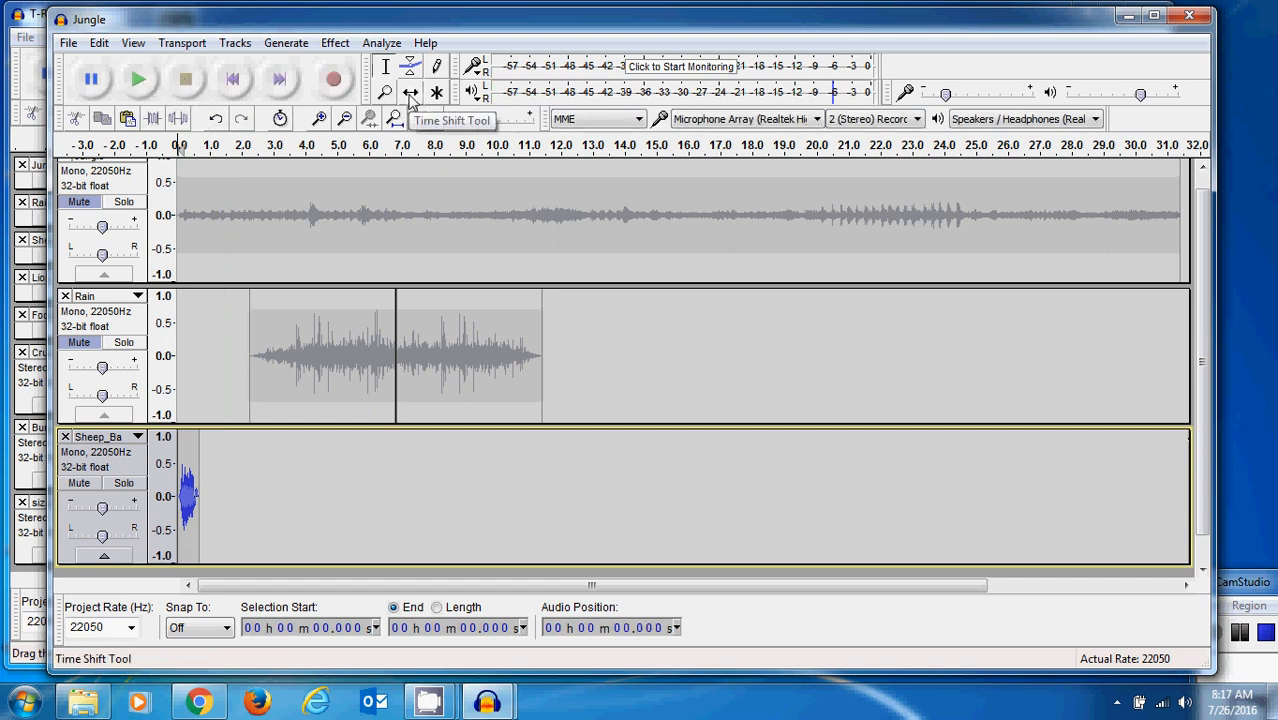
- Shift the Sheep_Ba clip to start at about 9.9 s and paste a copy of it at about 13.3 s
{"action": "left_click", "coordinate": [410, 93]}
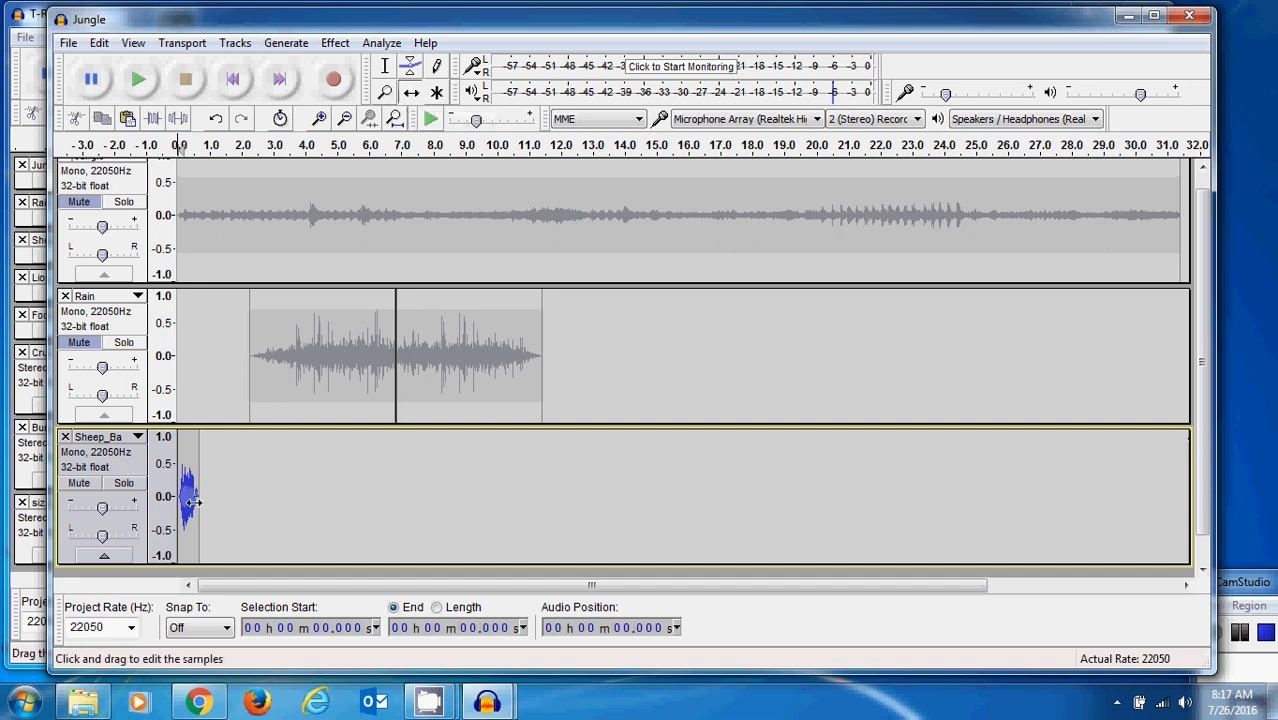
{"action": "left_click_drag", "start_coordinate": [190, 502], "coordinate": [504, 482]}
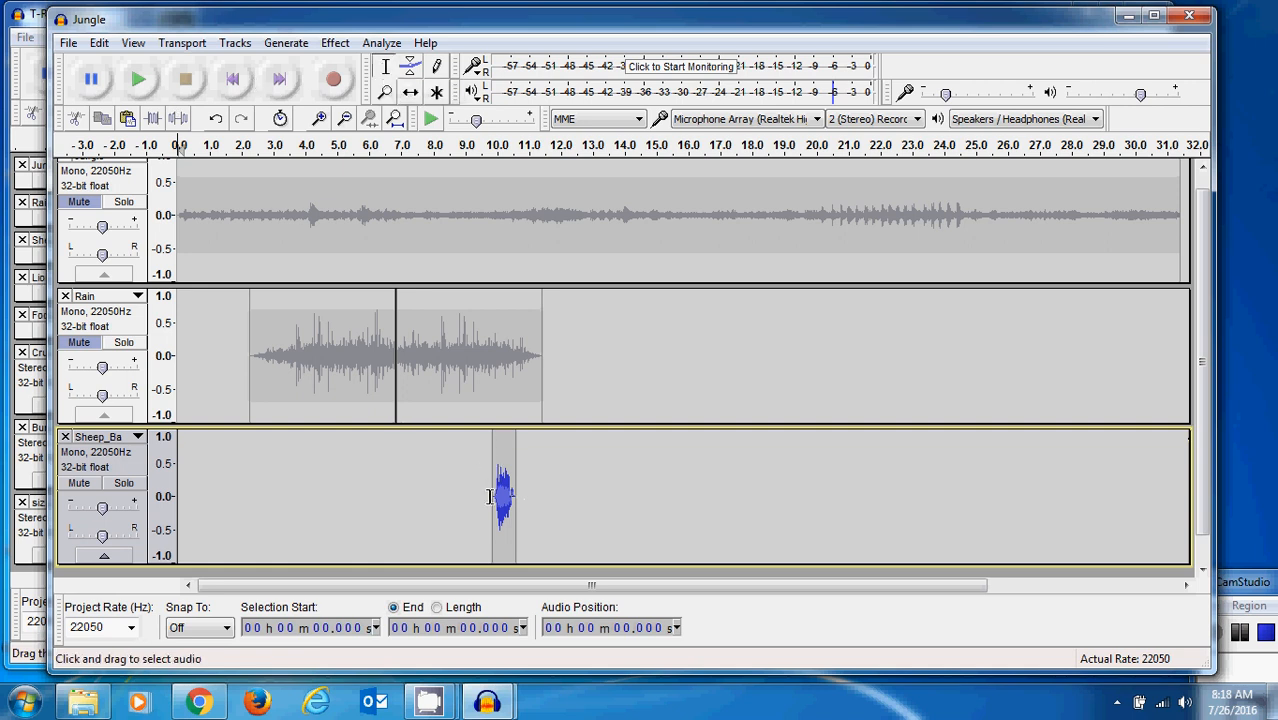
{"action": "left_click_drag", "start_coordinate": [493, 497], "coordinate": [516, 496]}
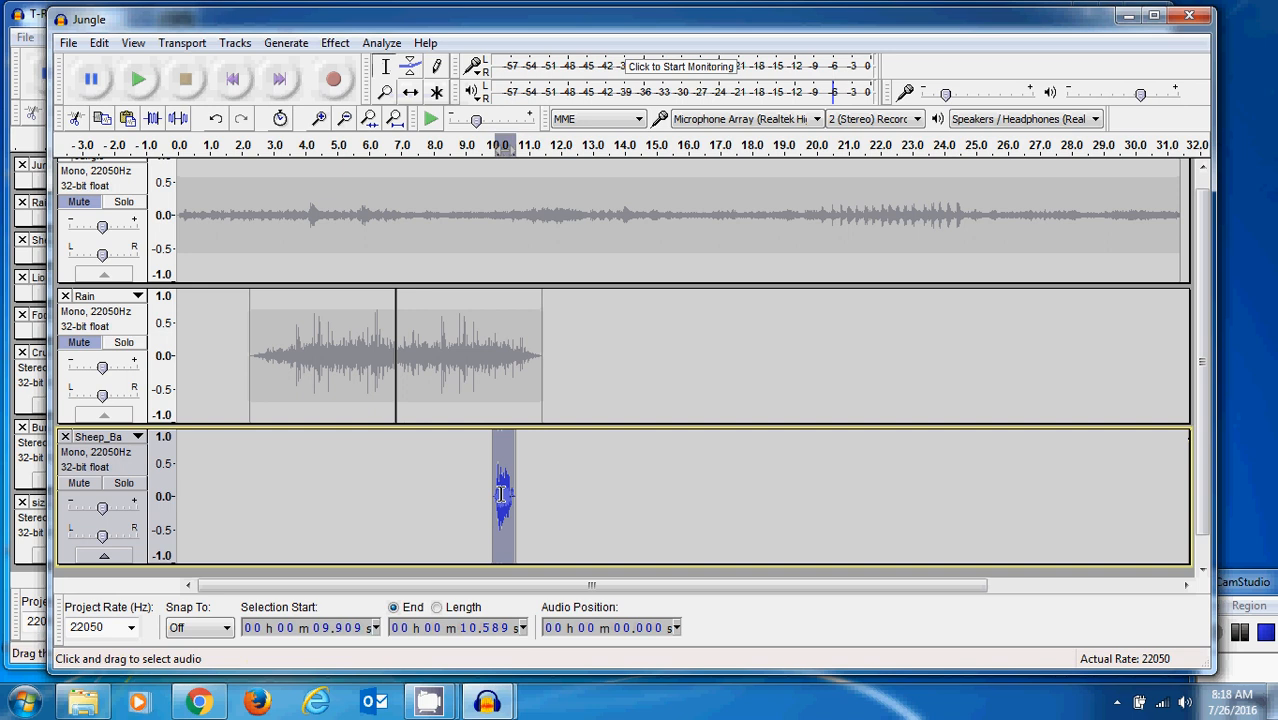
{"action": "left_click", "coordinate": [103, 119]}
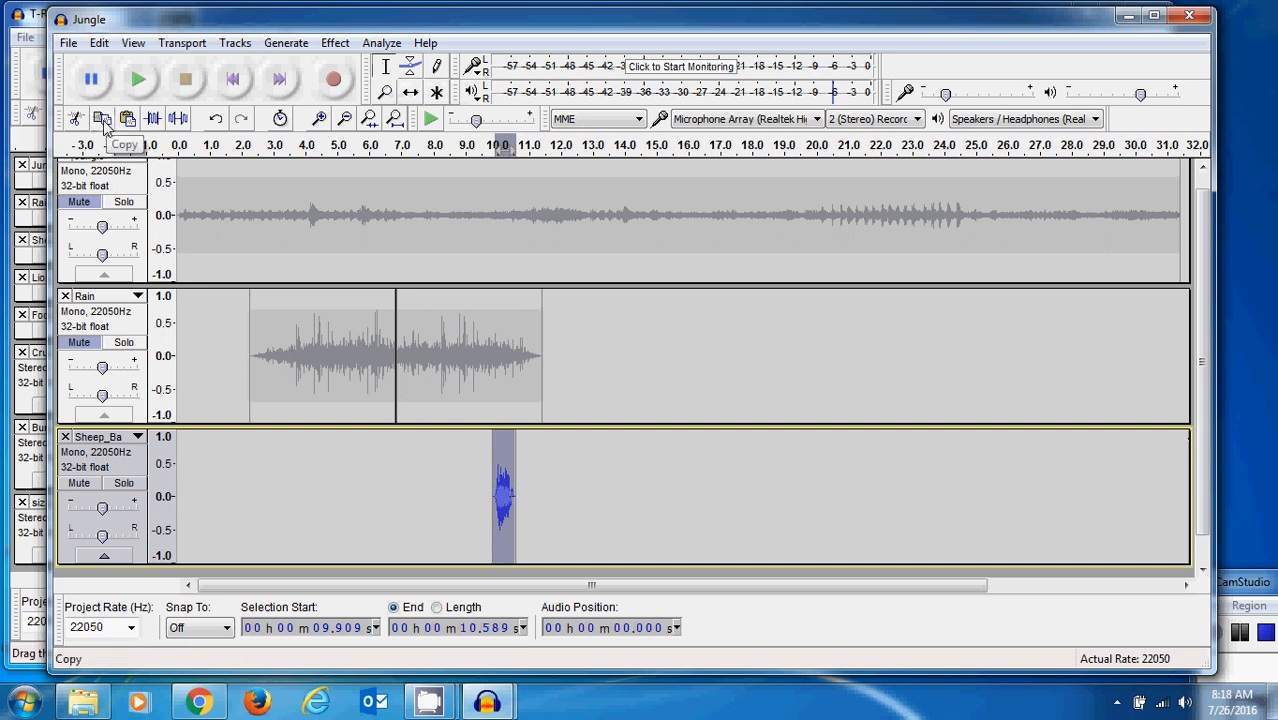
{"action": "left_click", "coordinate": [600, 497]}
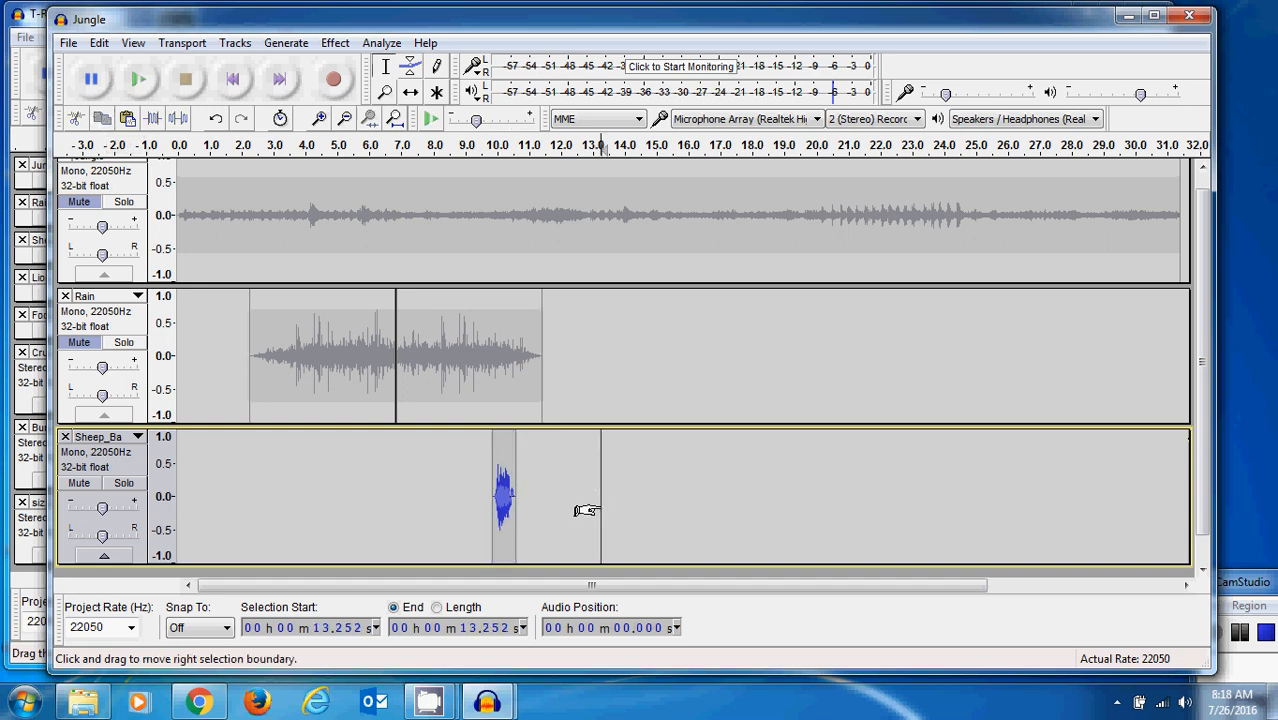
{"action": "left_click", "coordinate": [127, 118]}
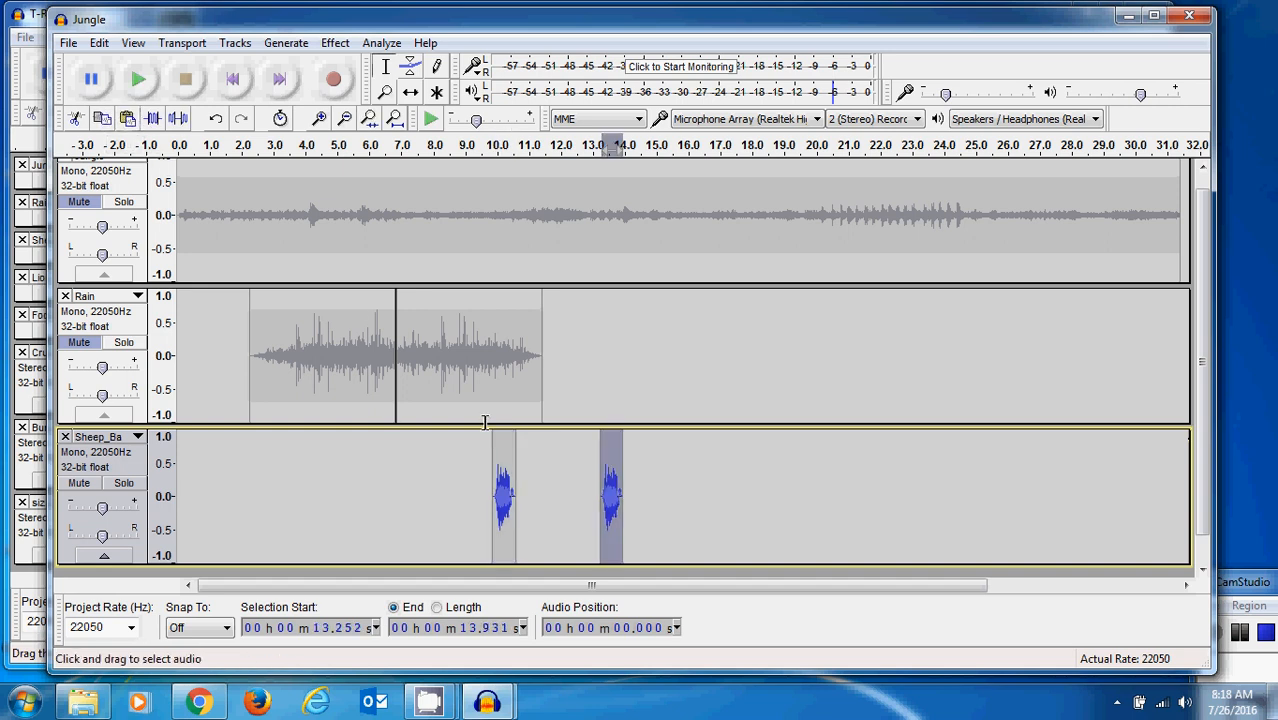
- Paste three more copies of the sheep sound at about 16.5 s, 21.4 s and 24.2 s in the Sheep_Ba track
{"action": "left_click", "coordinate": [705, 480]}
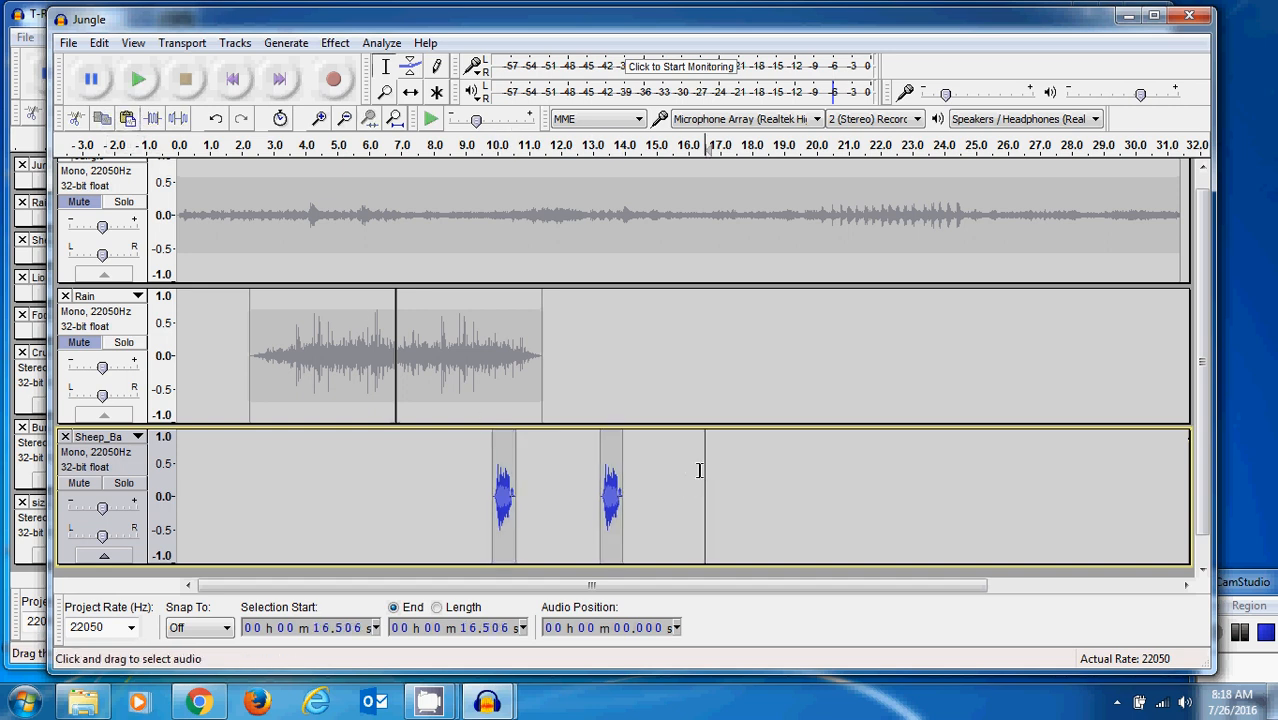
{"action": "left_click", "coordinate": [127, 118]}
{"action": "left_click", "coordinate": [861, 478]}
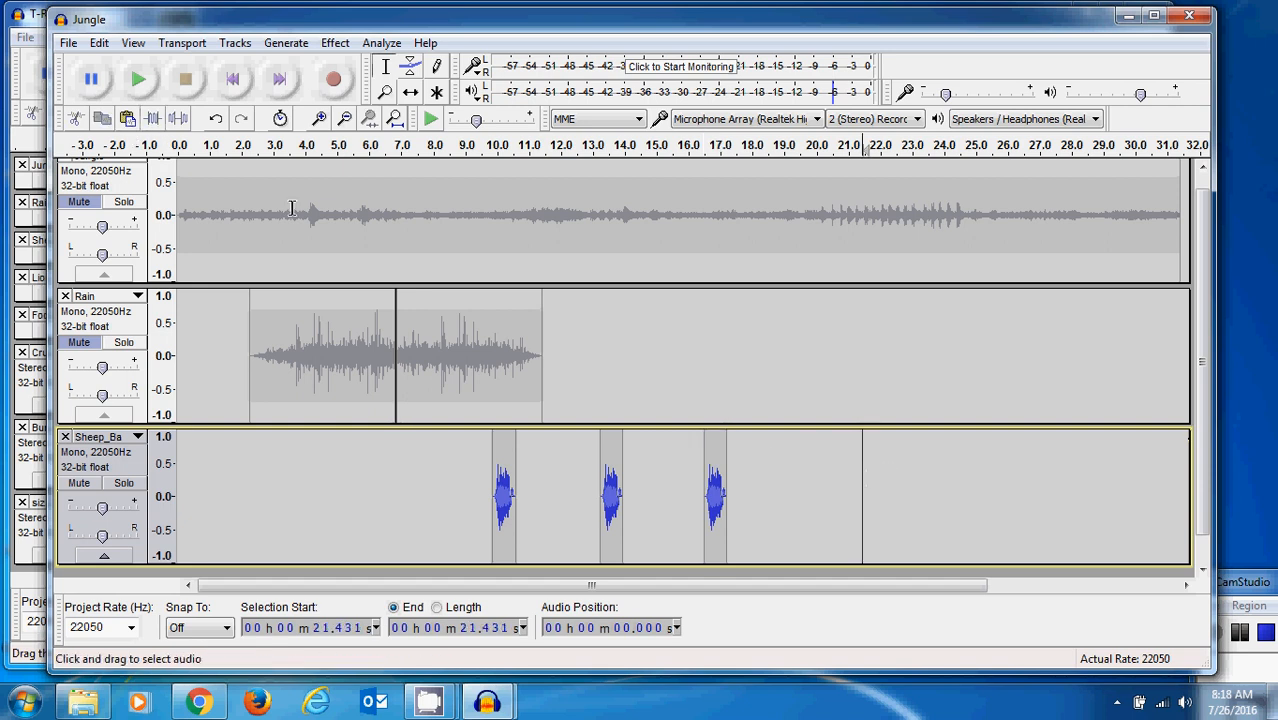
{"action": "left_click", "coordinate": [130, 118]}
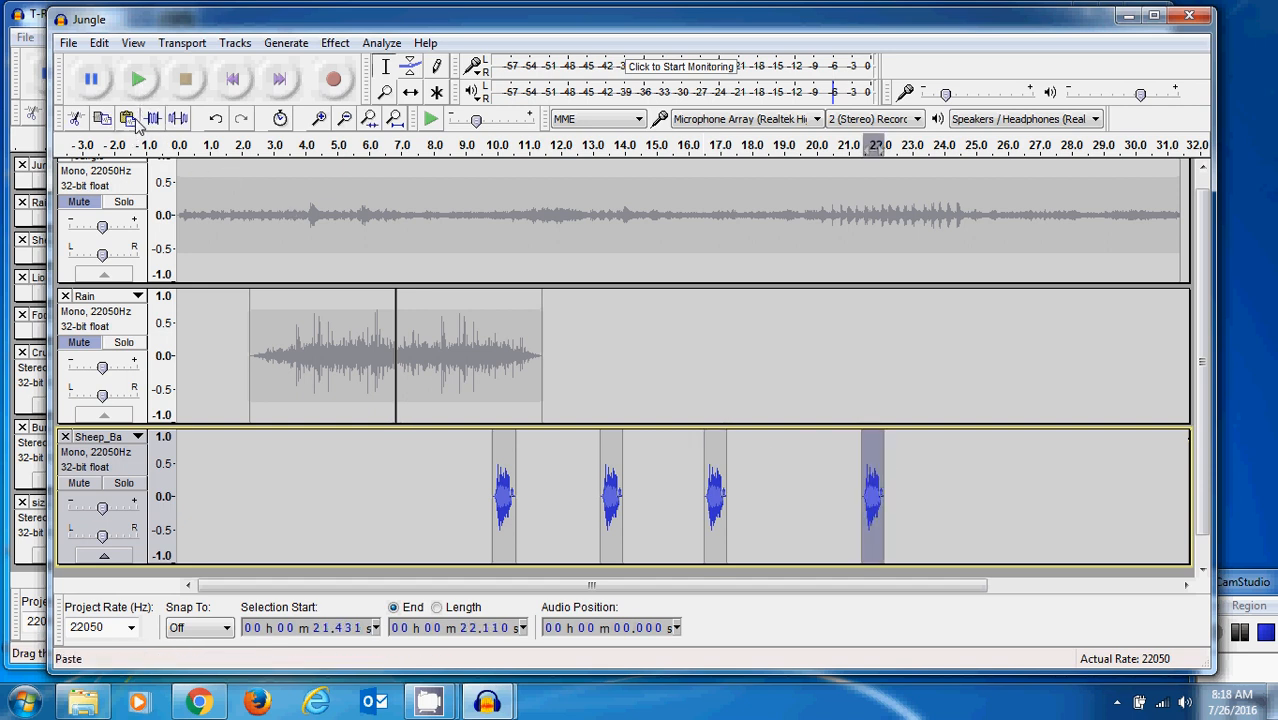
{"action": "left_click", "coordinate": [951, 490]}
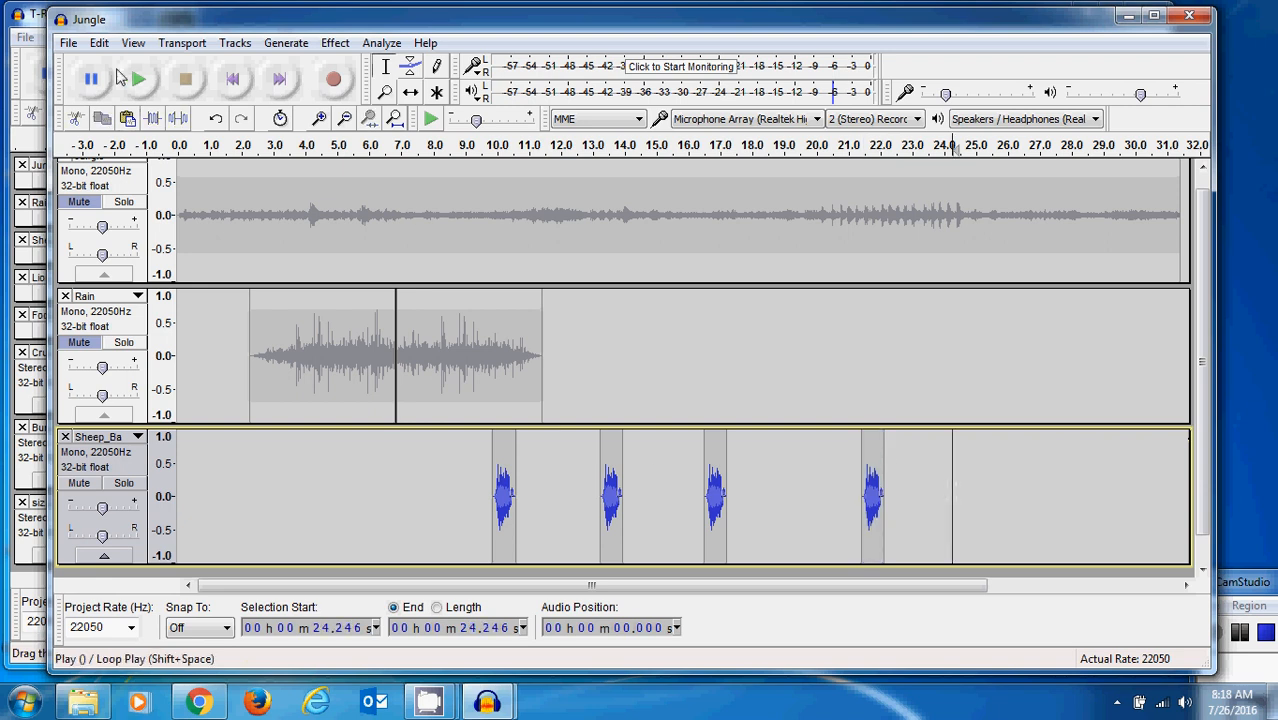
{"action": "left_click", "coordinate": [128, 118]}
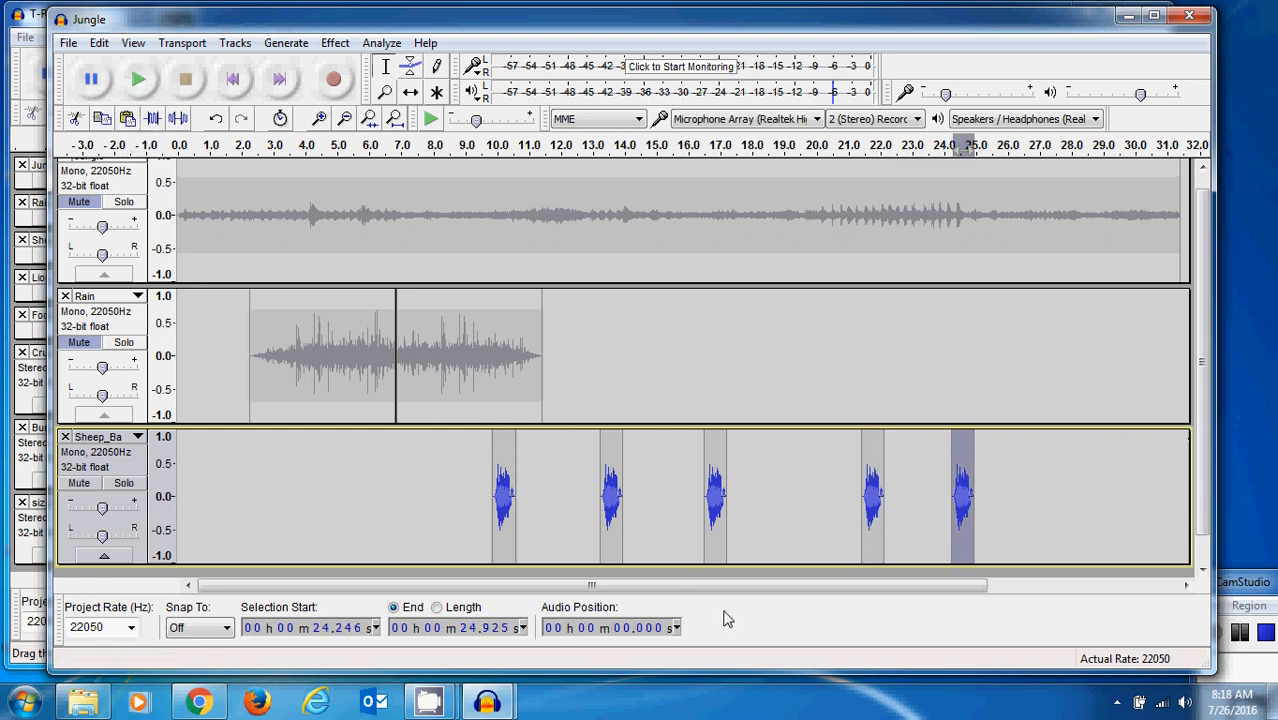
- Play the Sheep_Ba track from about 9.6 s to check the spacing of the repeated sounds
{"action": "left_click", "coordinate": [485, 455]}
{"action": "left_click", "coordinate": [146, 86]}
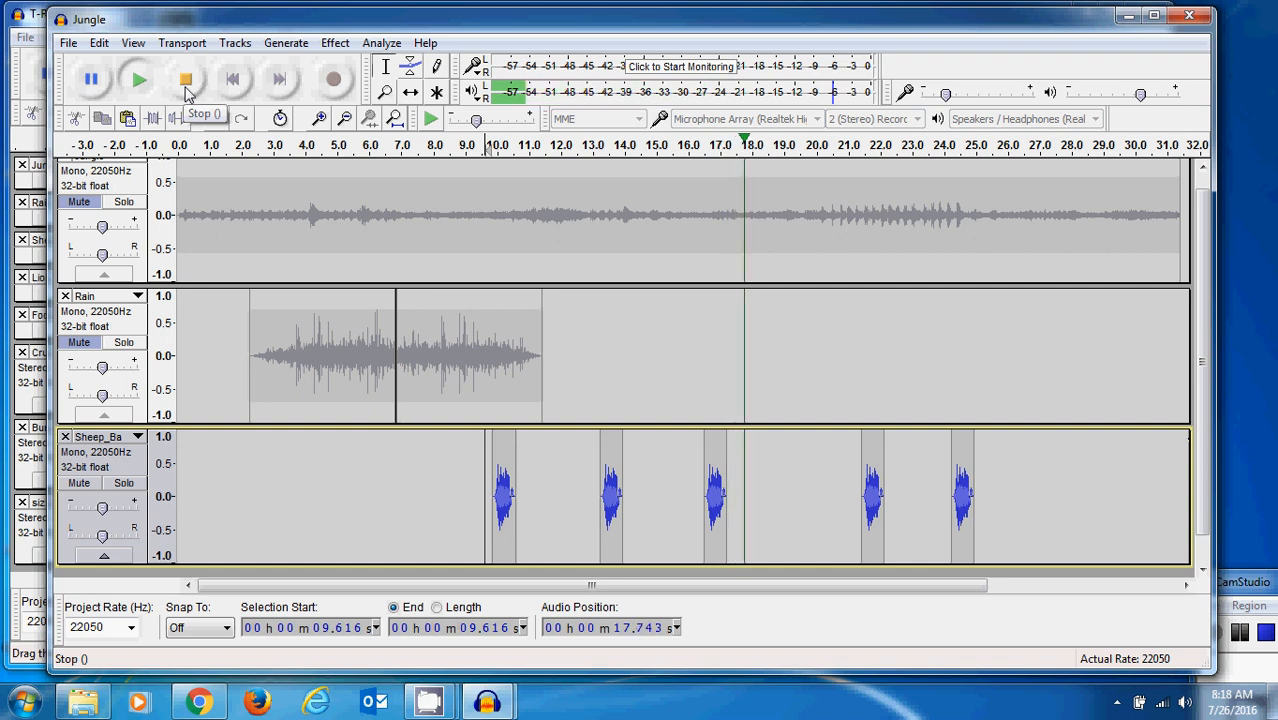
{"action": "left_click", "coordinate": [185, 88]}
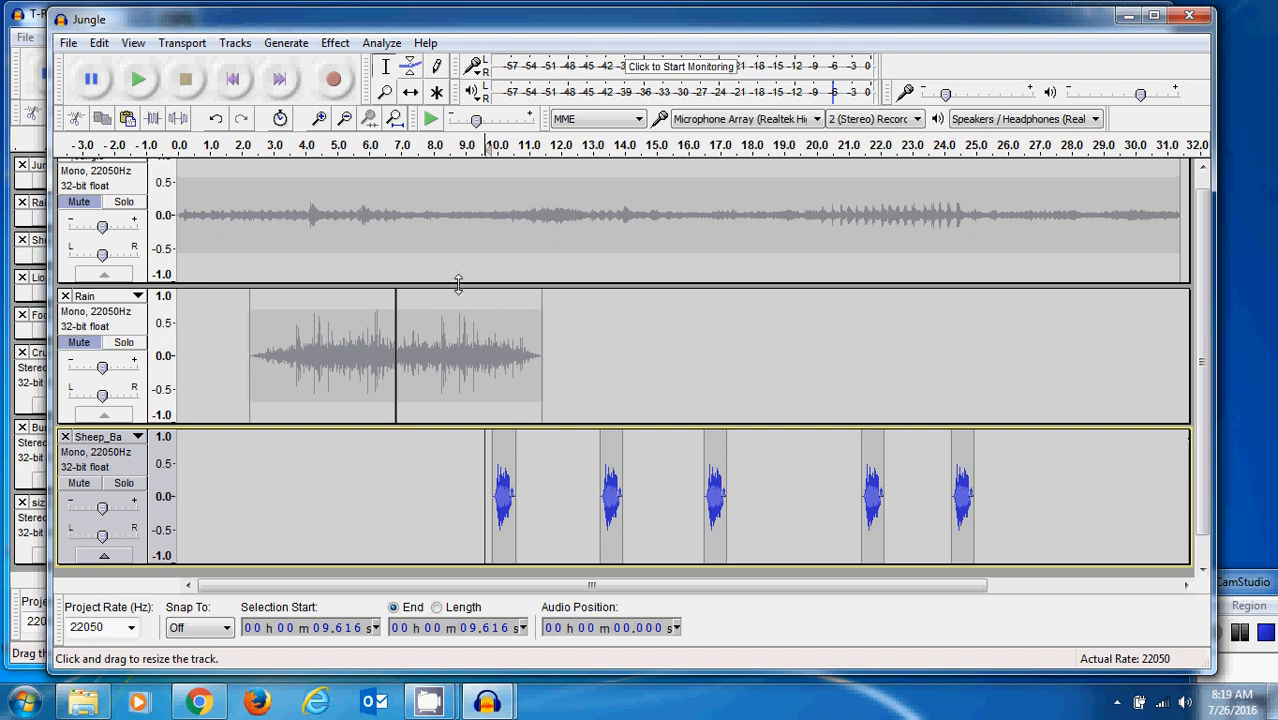
- Reduce the display height of the Jungle and Rain tracks to make room for more tracks
{"action": "left_click_drag", "start_coordinate": [458, 284], "coordinate": [458, 220]}
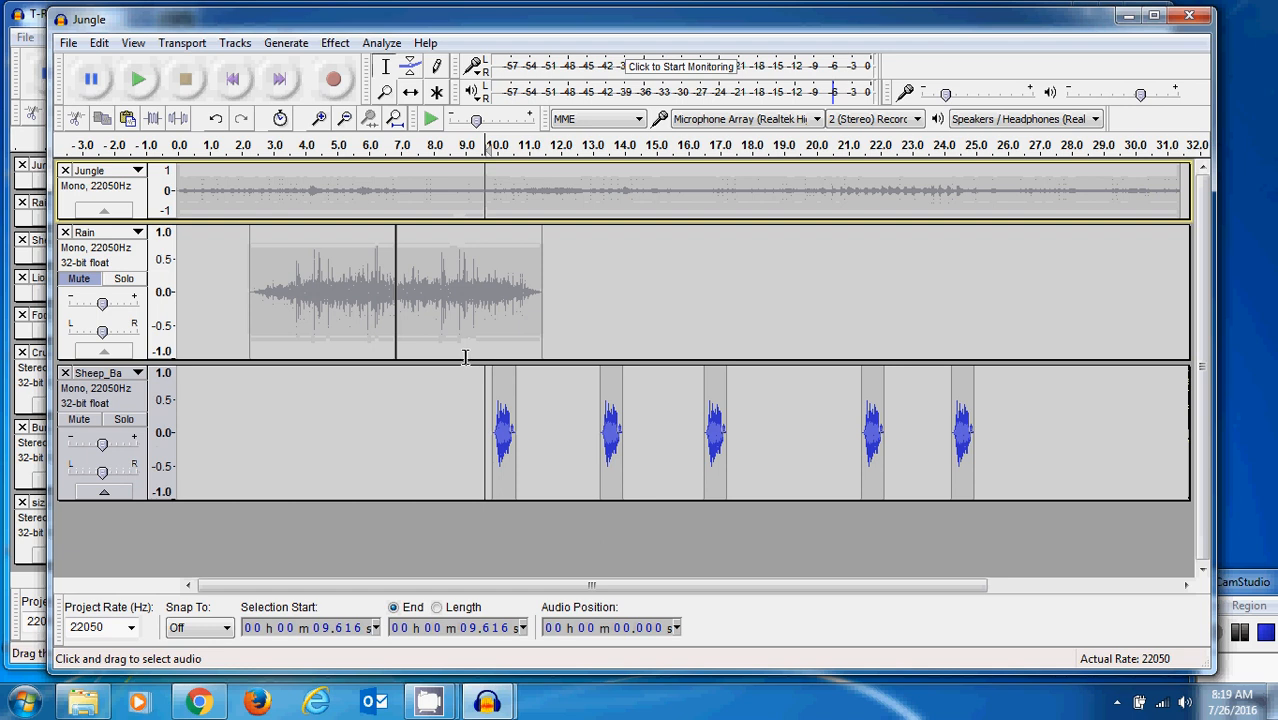
{"action": "left_click_drag", "start_coordinate": [466, 360], "coordinate": [466, 265]}
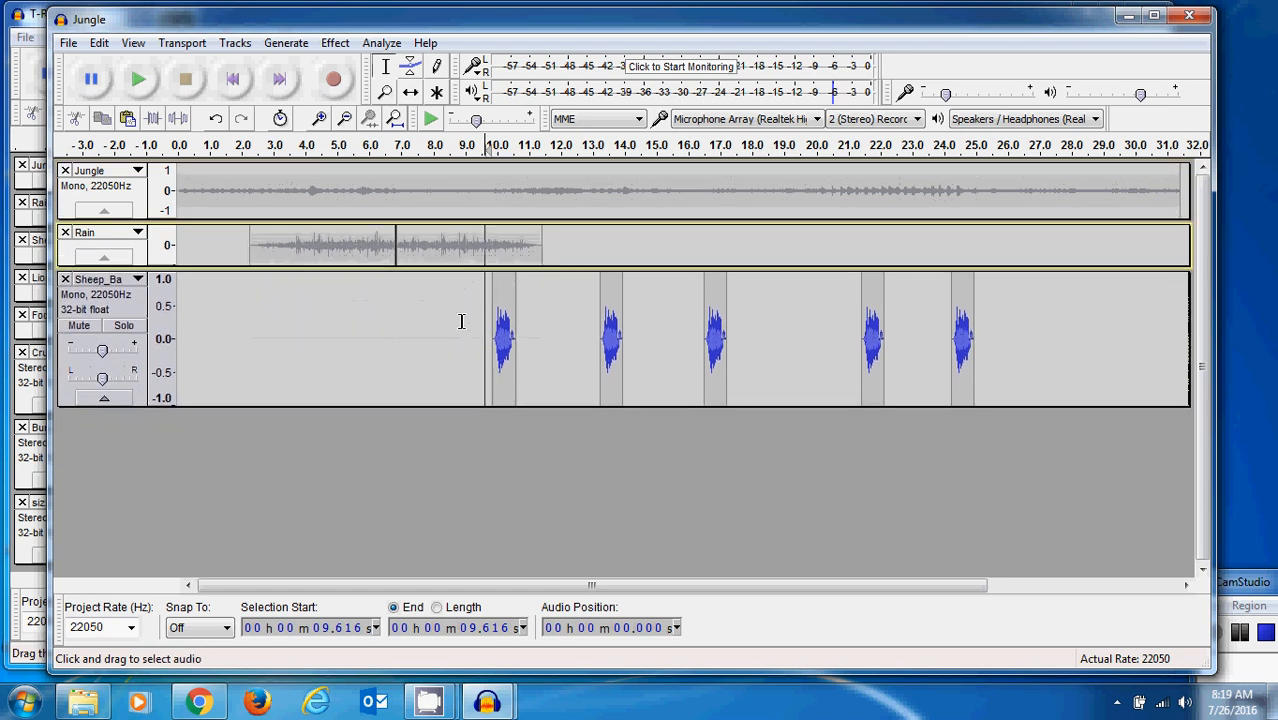
- Reduce the display height of the Sheep_Ba track
{"action": "left_click_drag", "start_coordinate": [462, 404], "coordinate": [462, 297]}
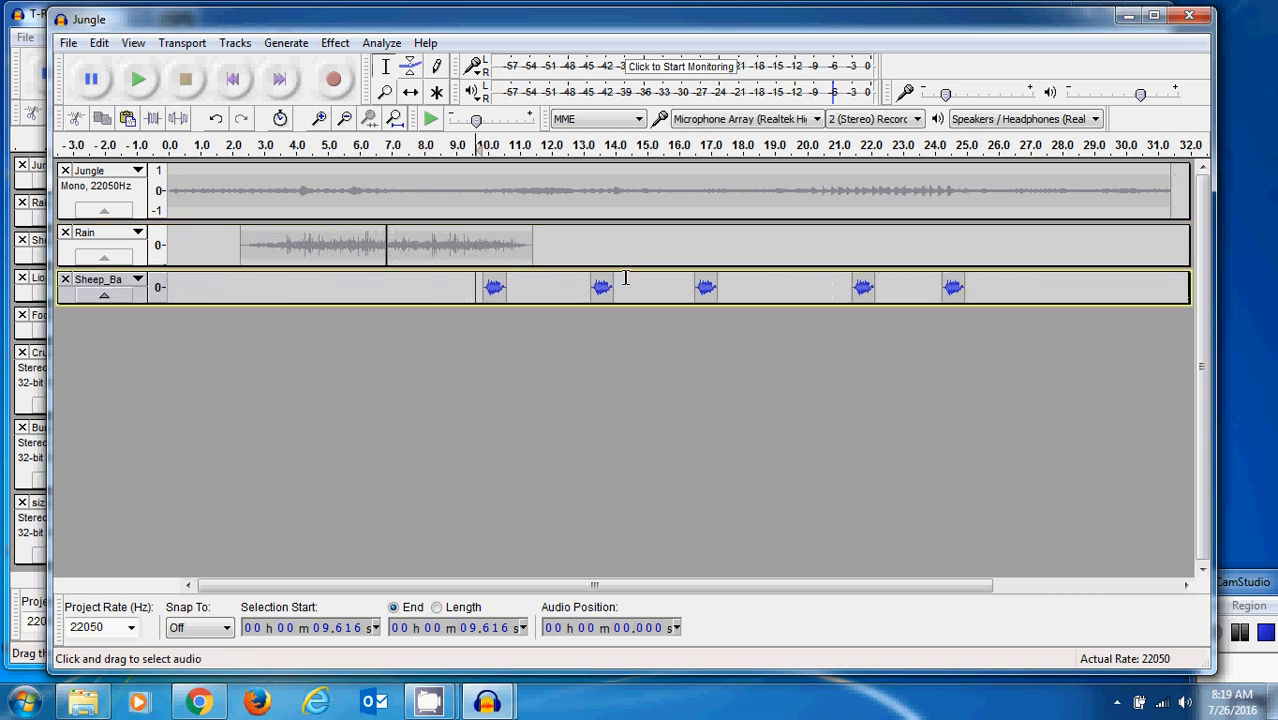
{"action": "mouse_move", "coordinate": [608, 302]}
{"action": "left_mouse_down"}
{"action": "mouse_move", "coordinate": [614, 438]}
{"action": "mouse_move", "coordinate": [614, 300]}
{"action": "left_mouse_up"}
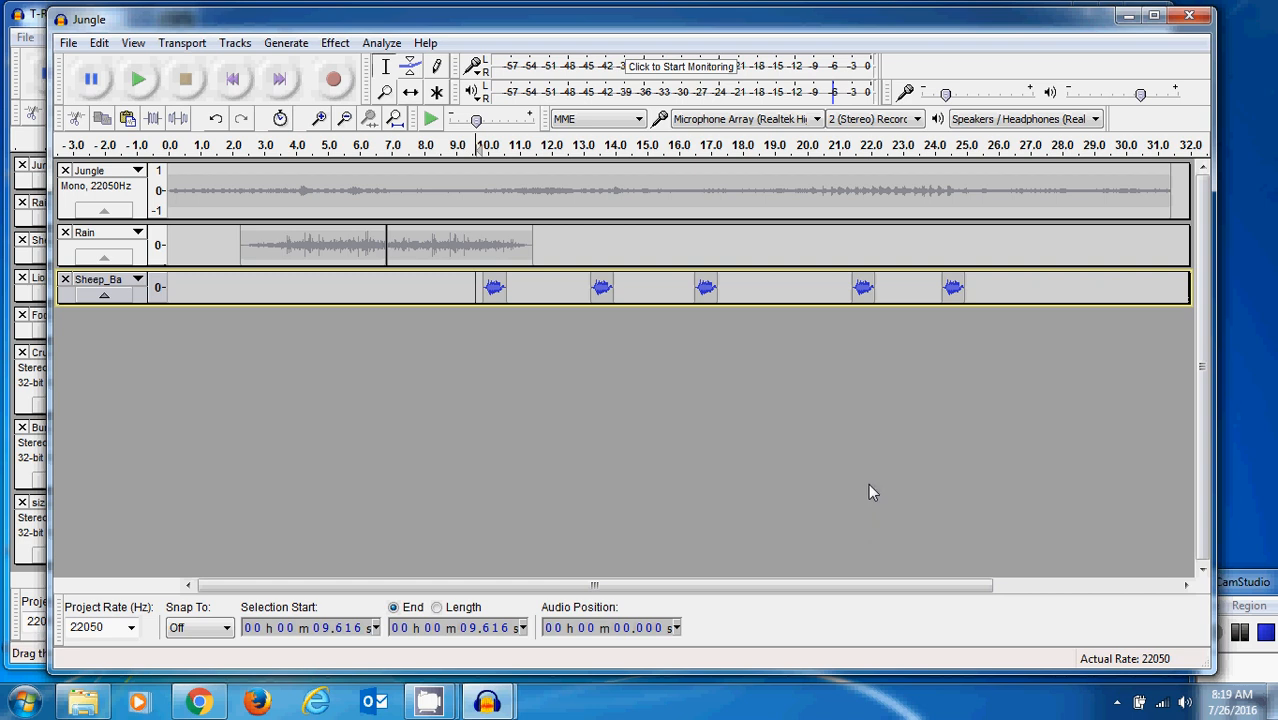
{"action": "left_click", "coordinate": [1248, 592]}
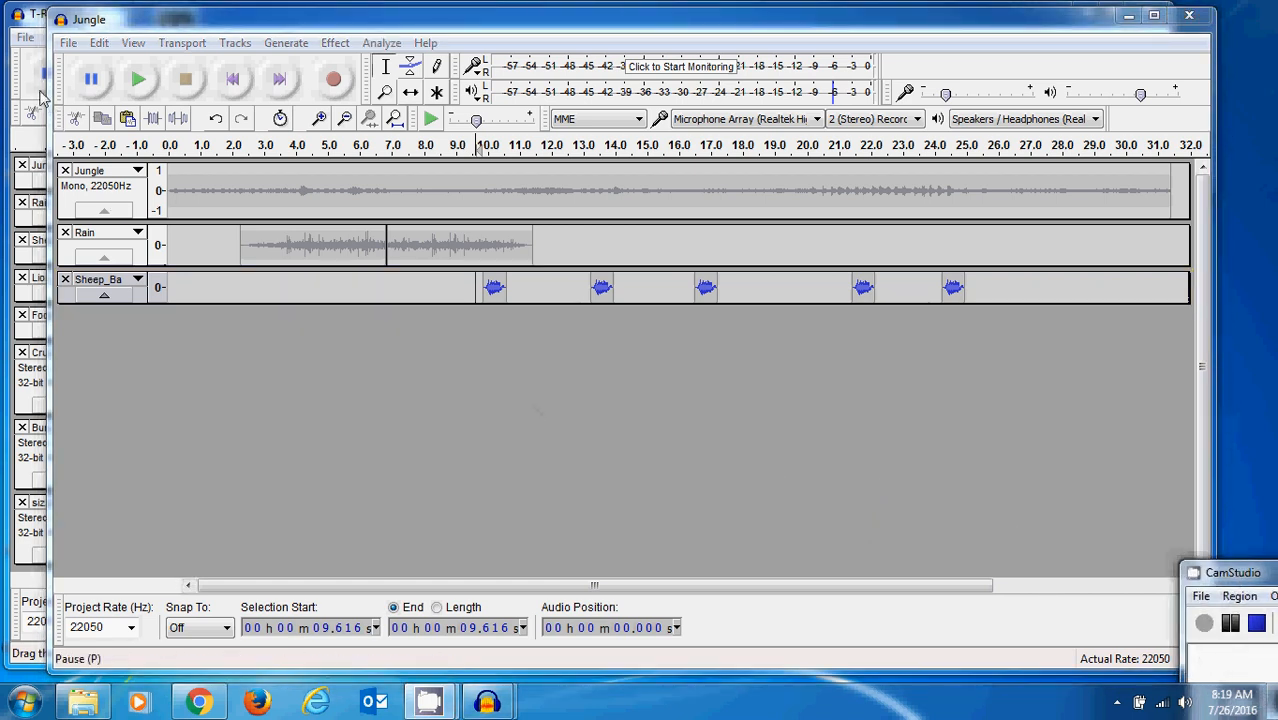
{"action": "left_click", "coordinate": [97, 22]}
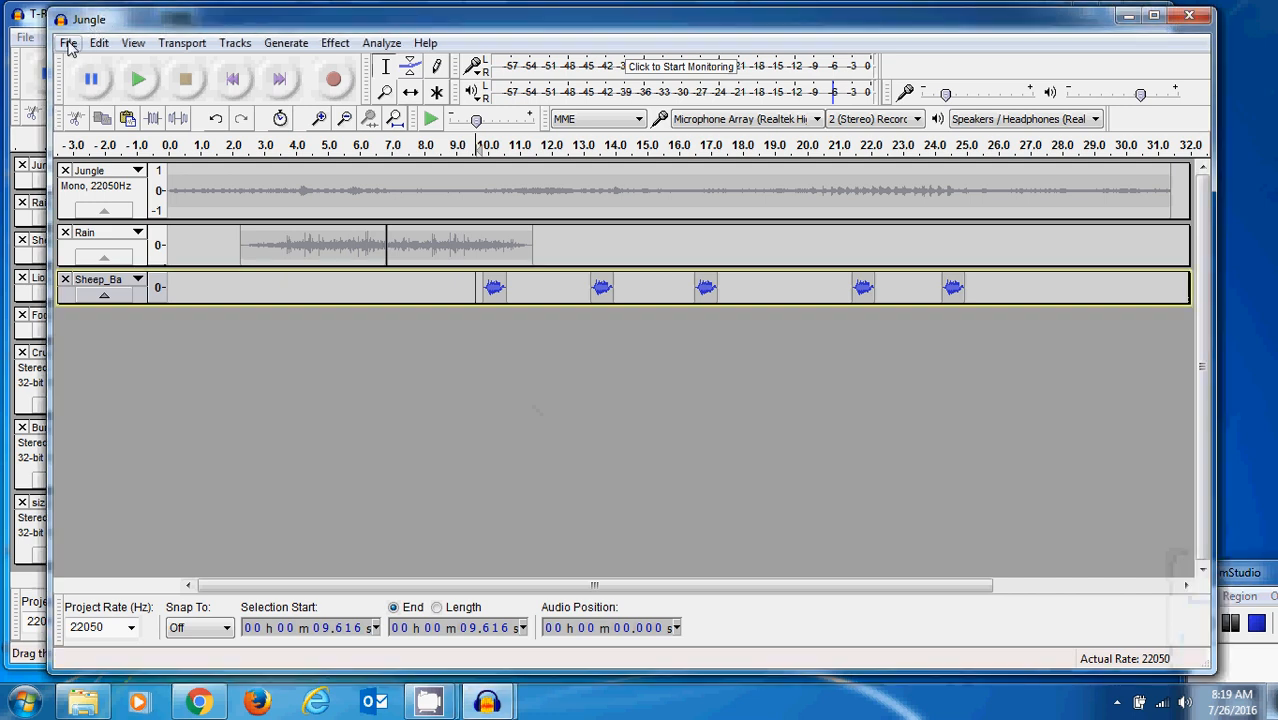
- Import the Lion_Roars audio file from the IntroAudacity folder as a new track
{"action": "left_click", "coordinate": [68, 44]}
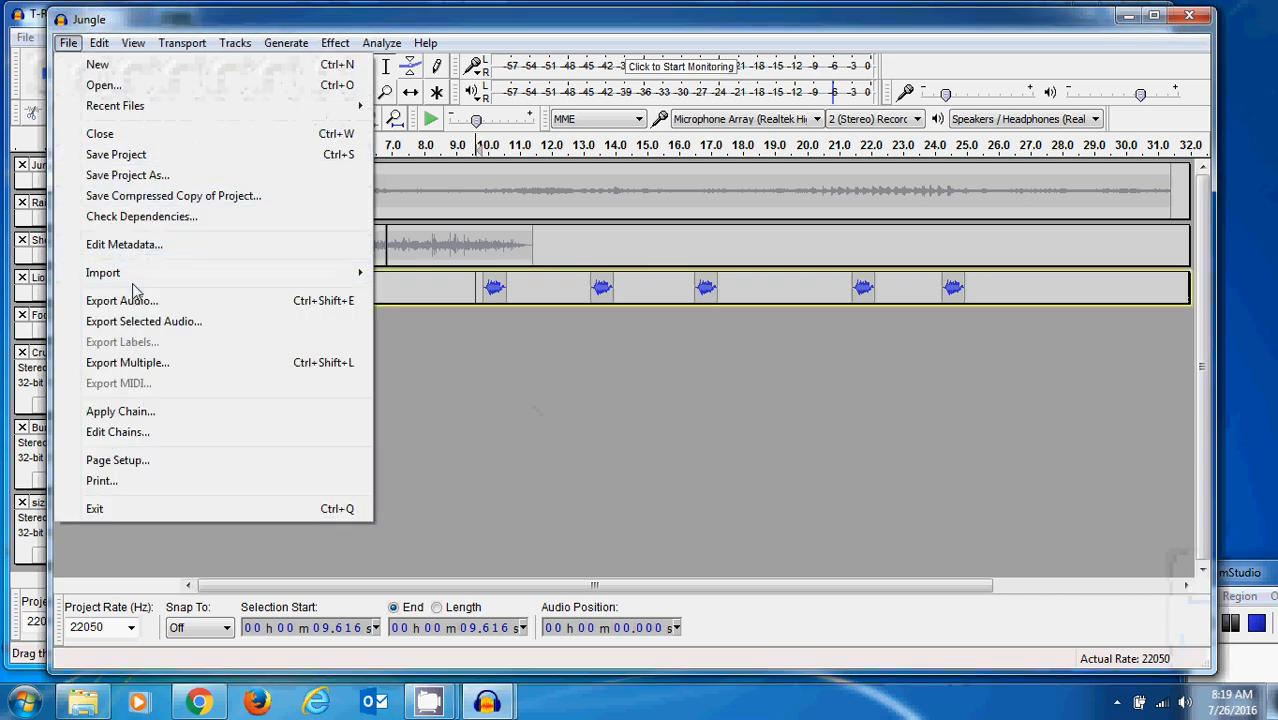
{"action": "mouse_move", "coordinate": [143, 280]}
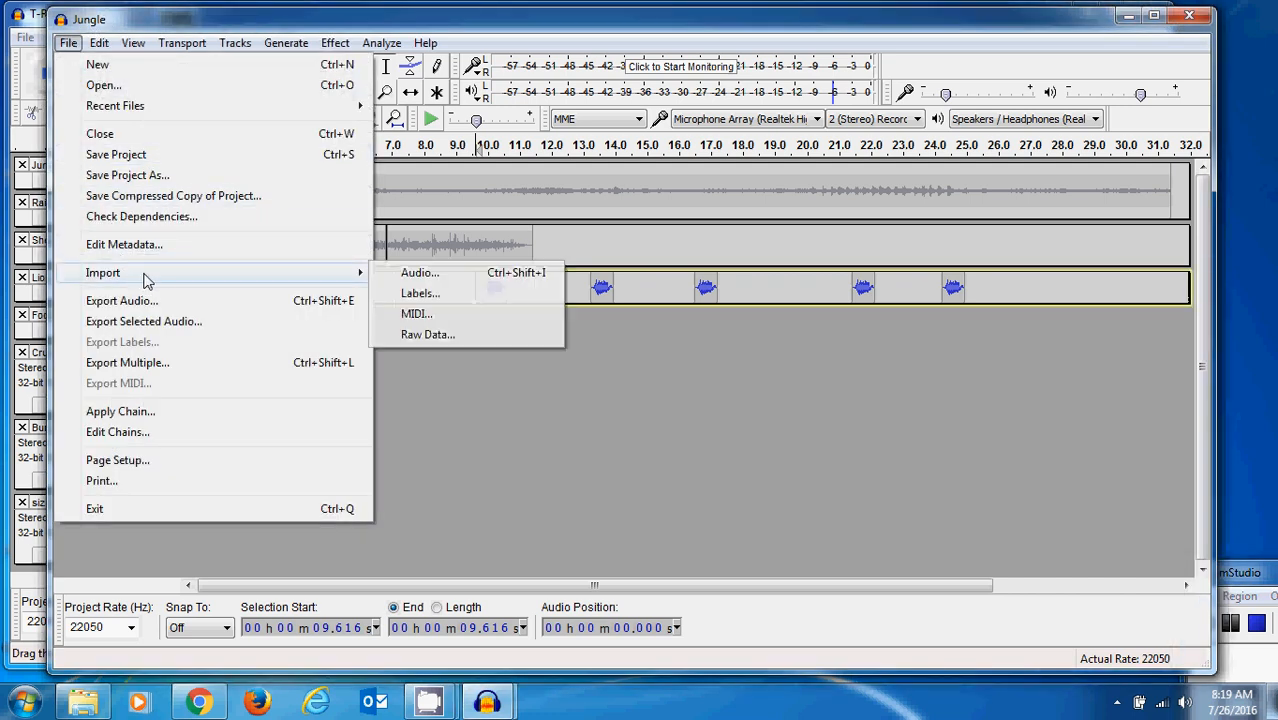
{"action": "left_click", "coordinate": [411, 275]}
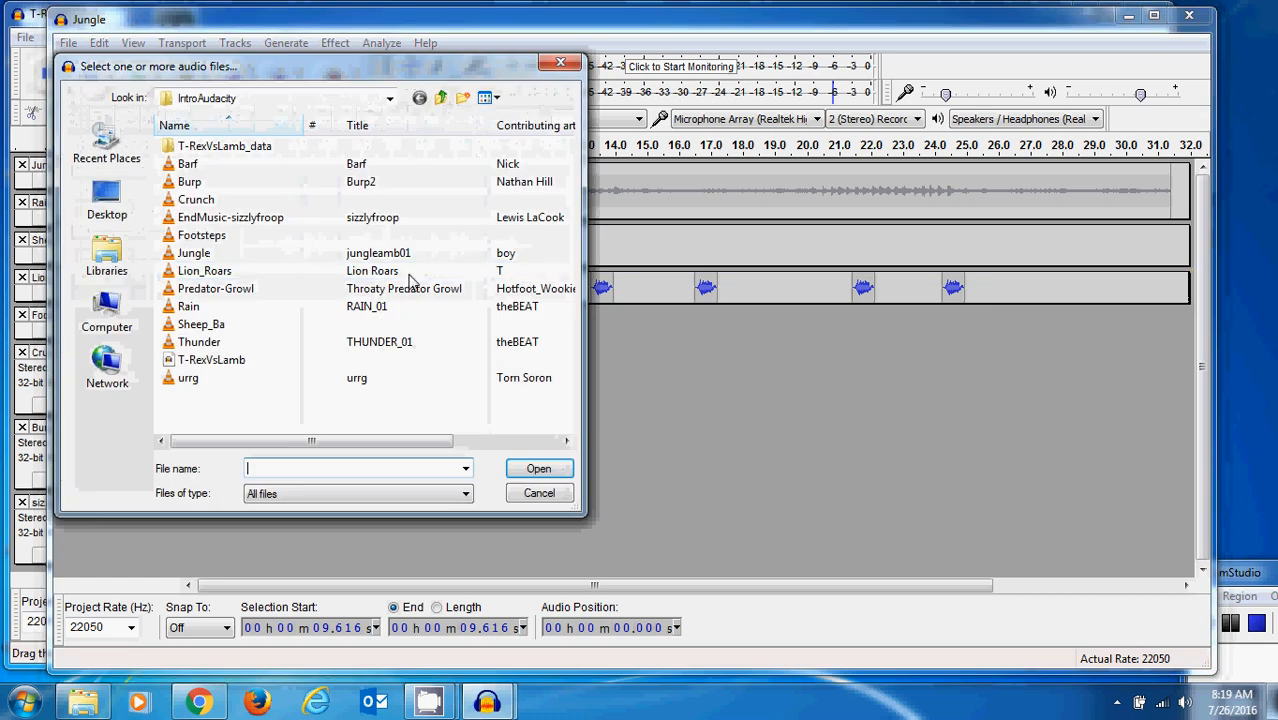
{"action": "left_click", "coordinate": [200, 274]}
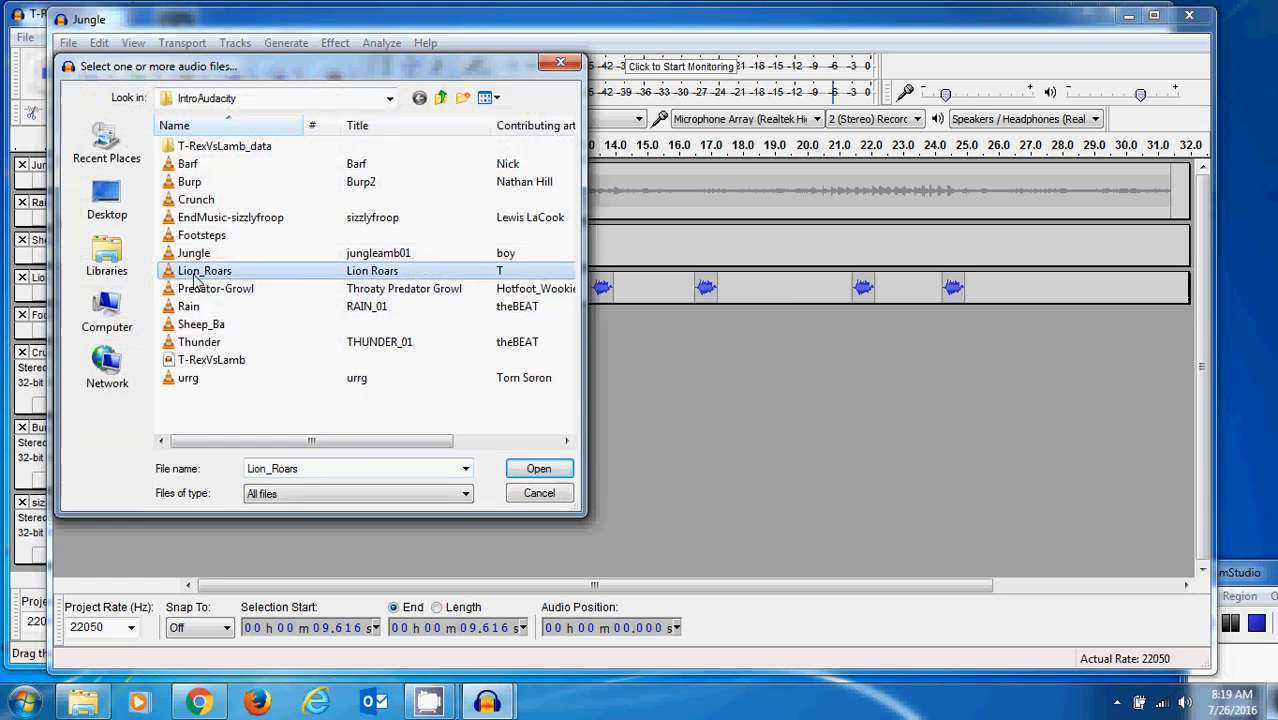
{"action": "left_click", "coordinate": [550, 470]}
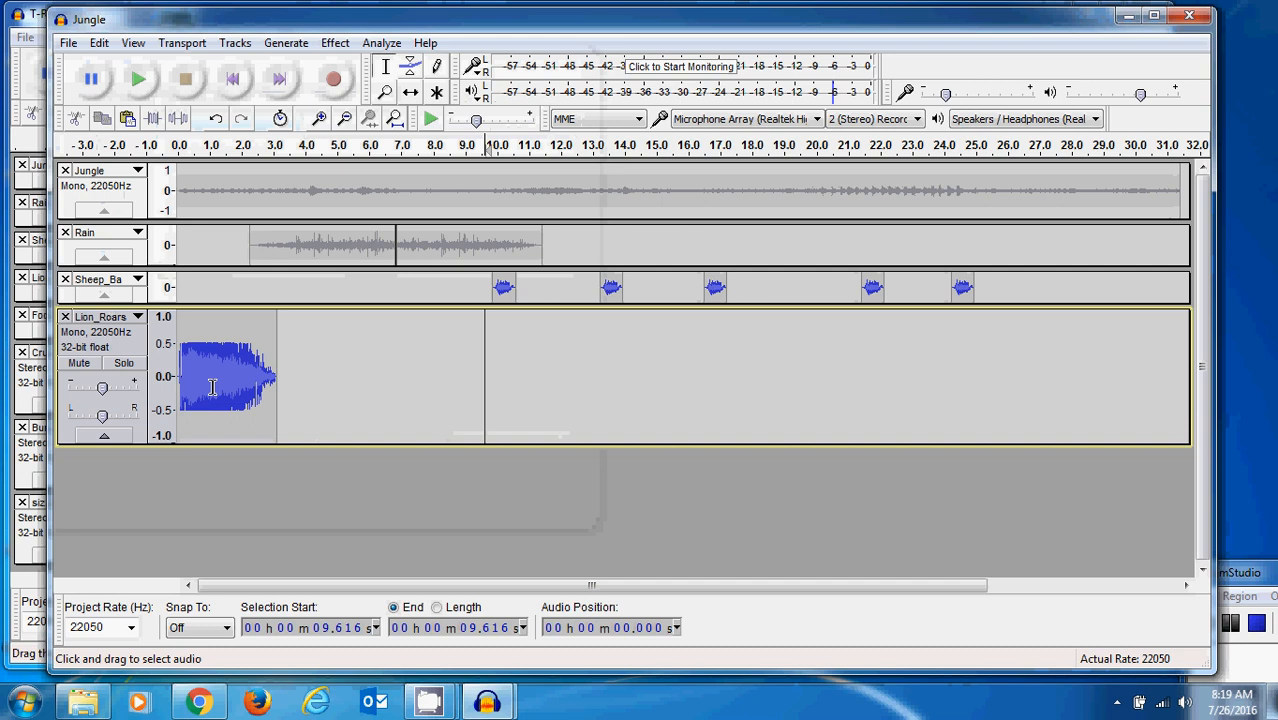
- Shift the Lion_Roars clip to start at about 11.2 s and paste a copy of it at about 16.0 s
{"action": "left_click", "coordinate": [413, 93]}
{"action": "left_click_drag", "start_coordinate": [200, 367], "coordinate": [562, 367]}
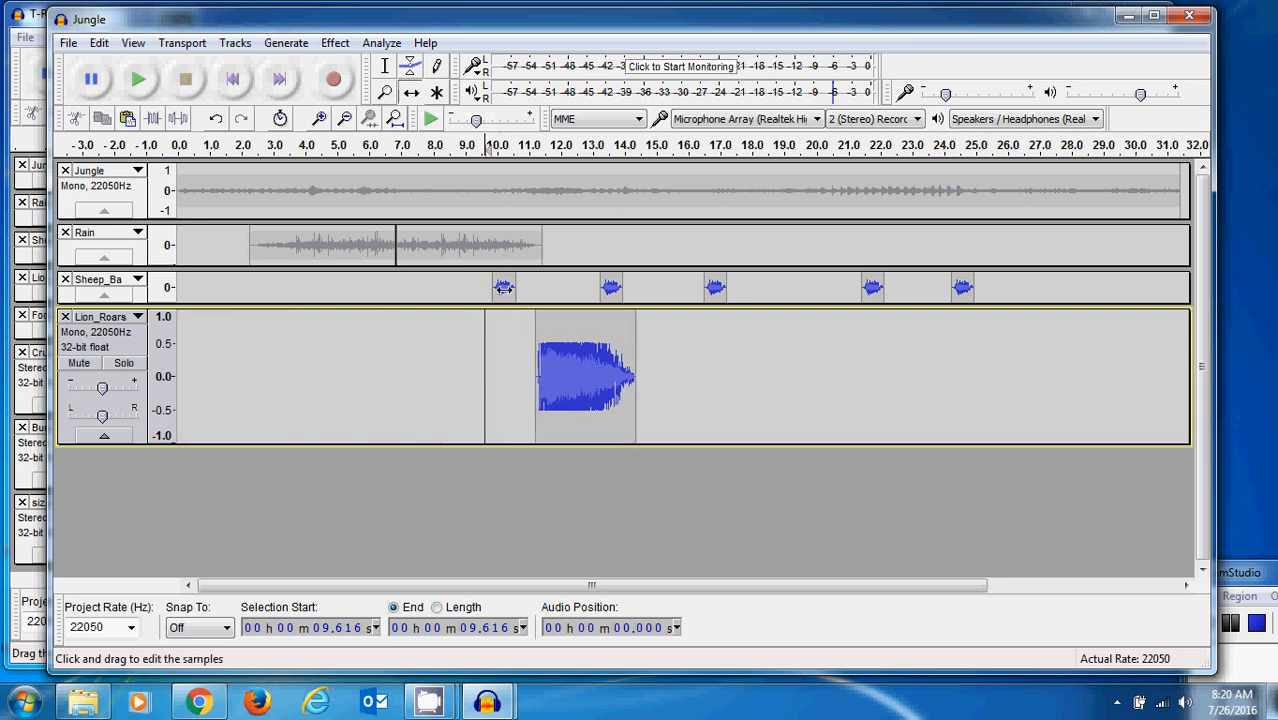
{"action": "left_click", "coordinate": [387, 76]}
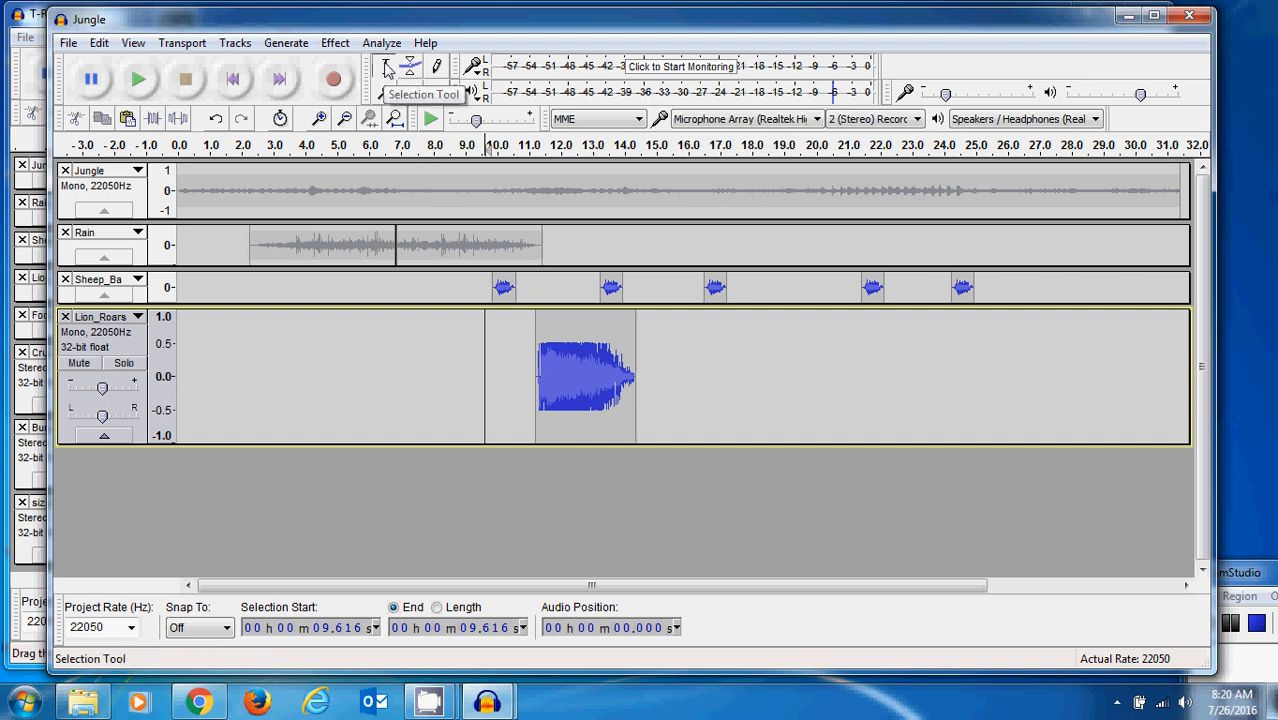
{"action": "left_click_drag", "start_coordinate": [536, 370], "coordinate": [640, 381]}
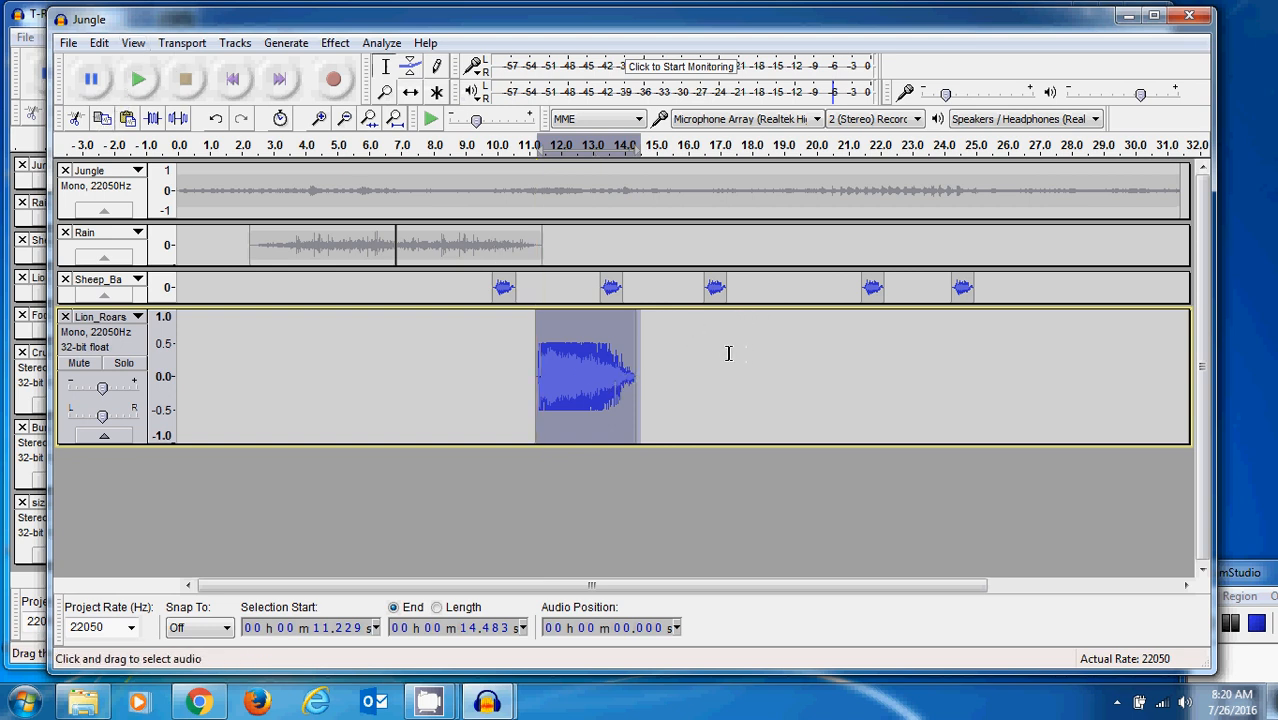
{"action": "left_click", "coordinate": [689, 367]}
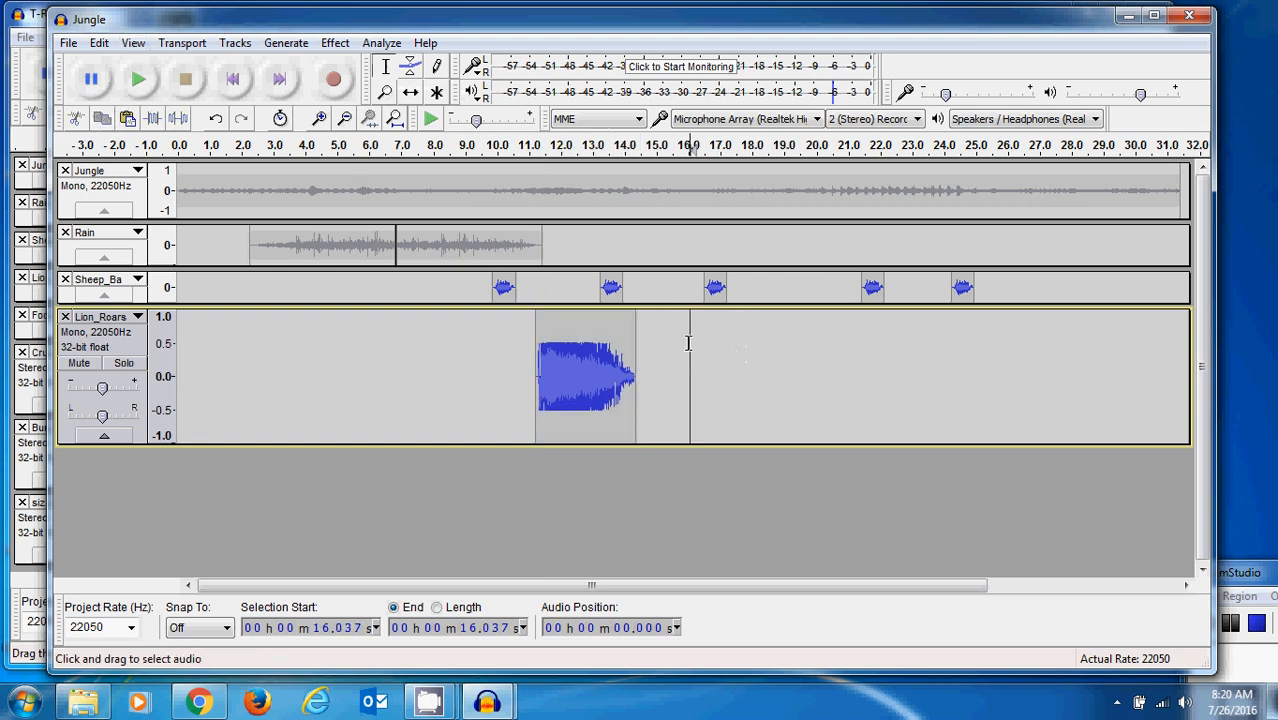
{"action": "left_click", "coordinate": [128, 118]}
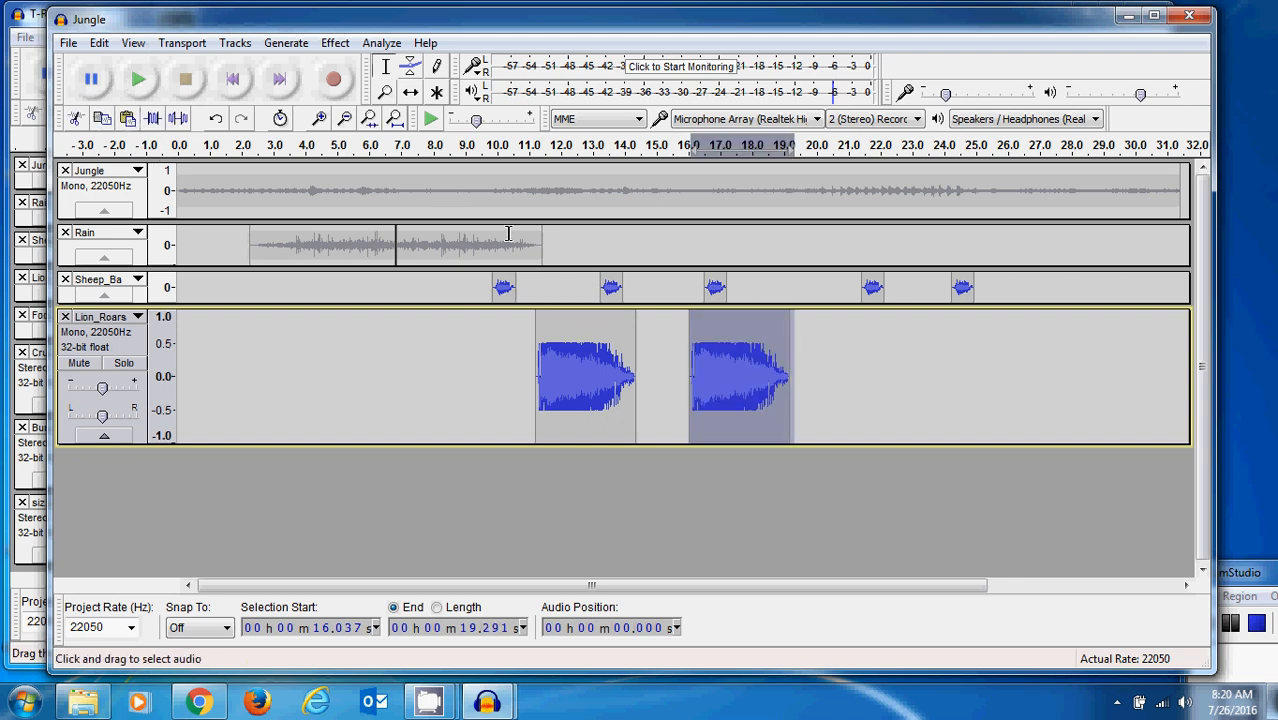
- Play the mix from about 9.3 s to check how the sheep sounds and lion roars fit together
{"action": "left_click", "coordinate": [475, 287]}
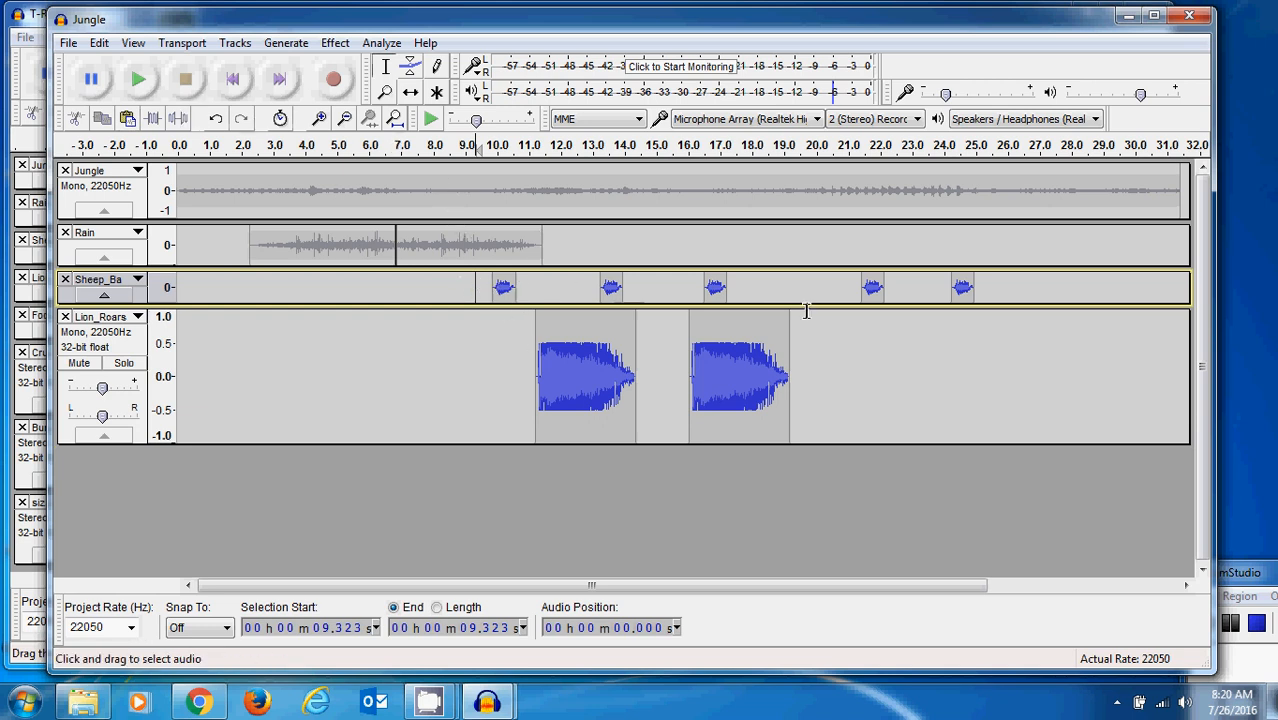
{"action": "left_click", "coordinate": [140, 82]}
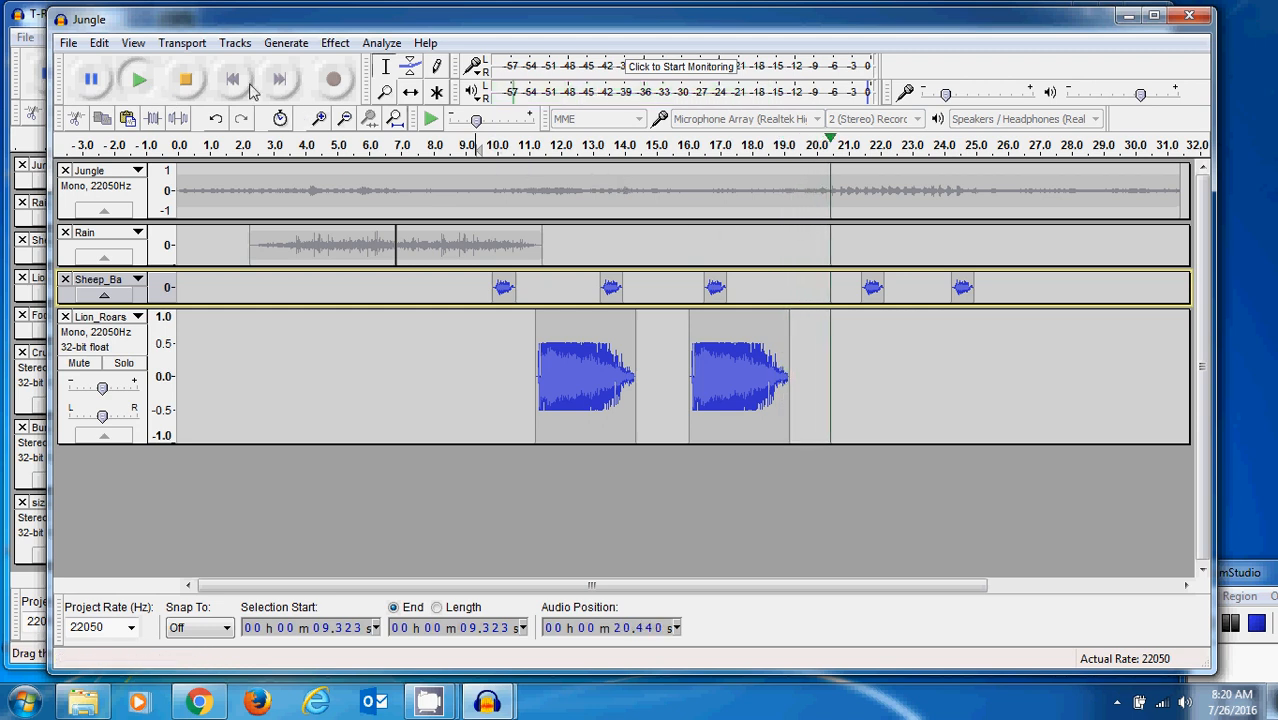
{"action": "left_click", "coordinate": [185, 79]}
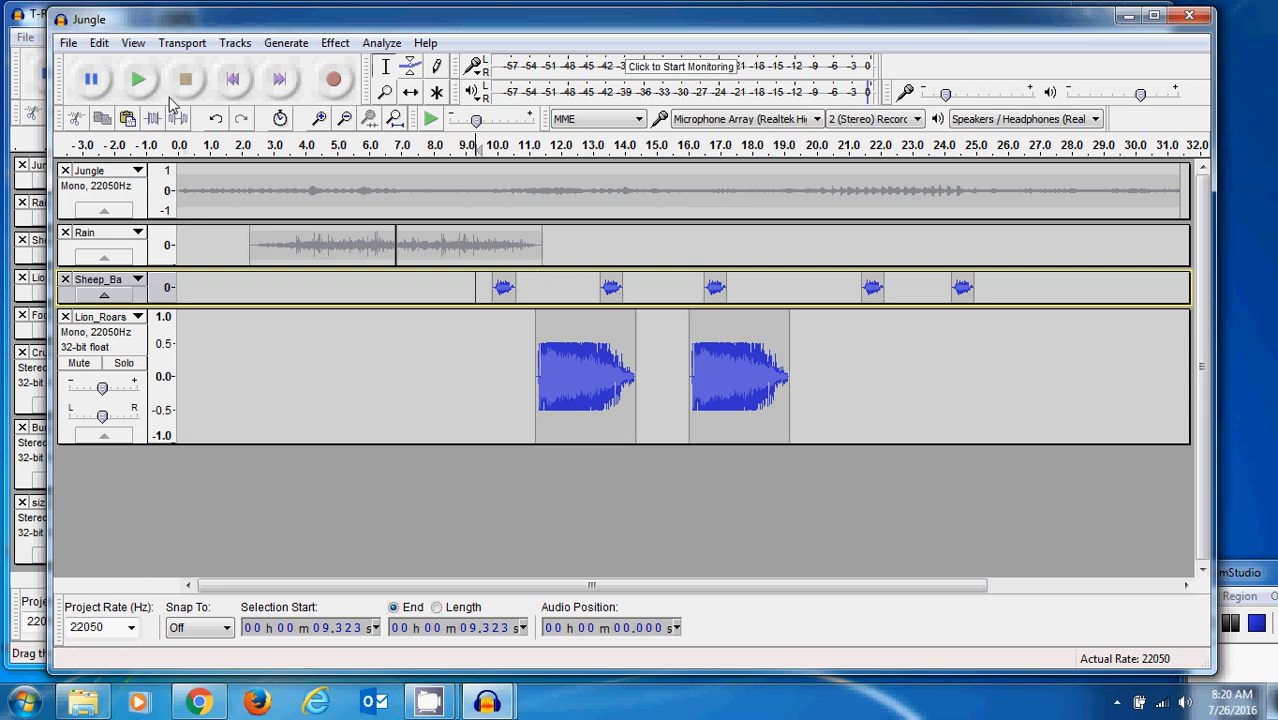
- Shift the last three sheep sounds to start at about 15.6 s, 18.4 s and 20.7 s
{"action": "left_click", "coordinate": [415, 92]}
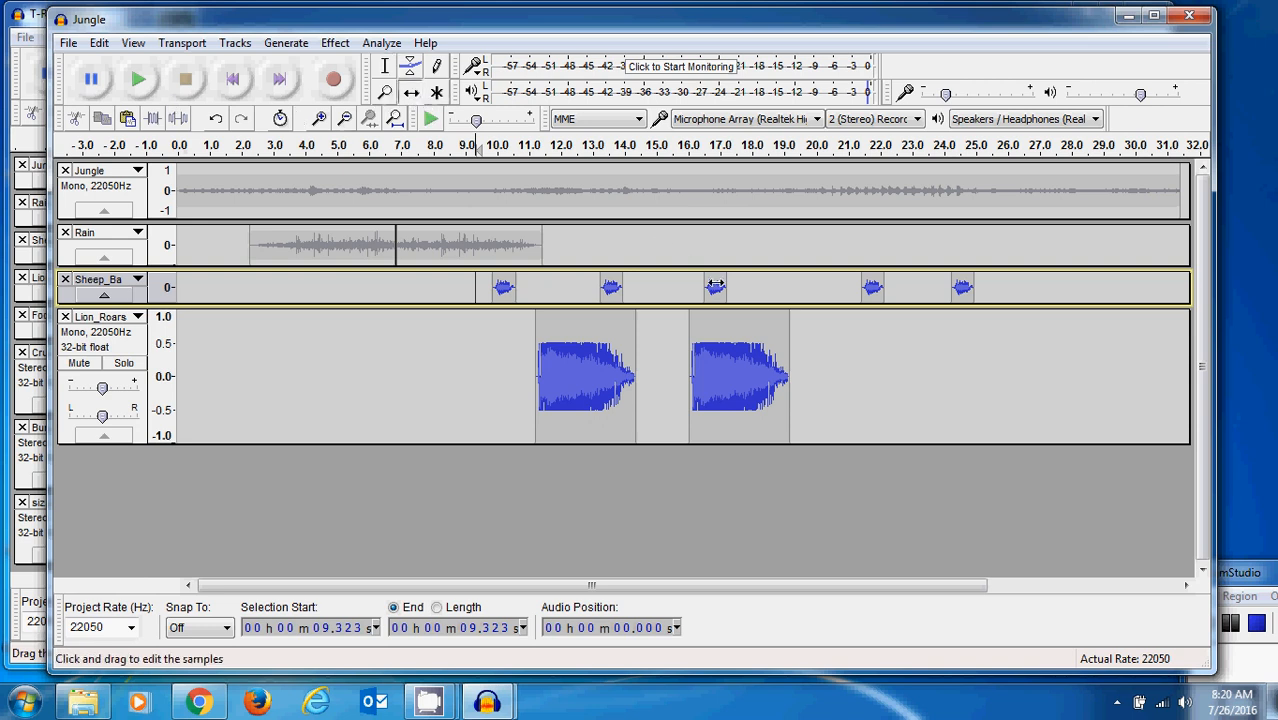
{"action": "left_click_drag", "start_coordinate": [717, 290], "coordinate": [684, 289]}
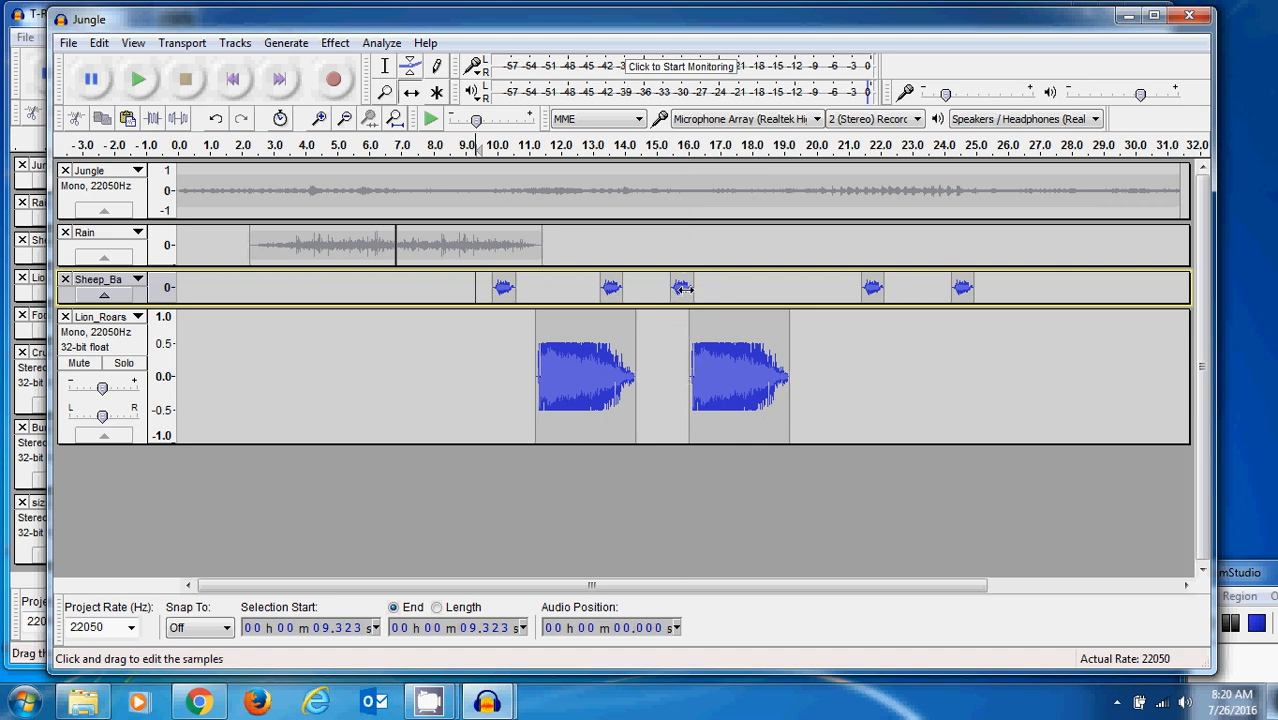
{"action": "left_click_drag", "start_coordinate": [685, 288], "coordinate": [689, 288]}
{"action": "left_click_drag", "start_coordinate": [873, 287], "coordinate": [770, 292]}
{"action": "left_click_drag", "start_coordinate": [962, 289], "coordinate": [852, 291]}
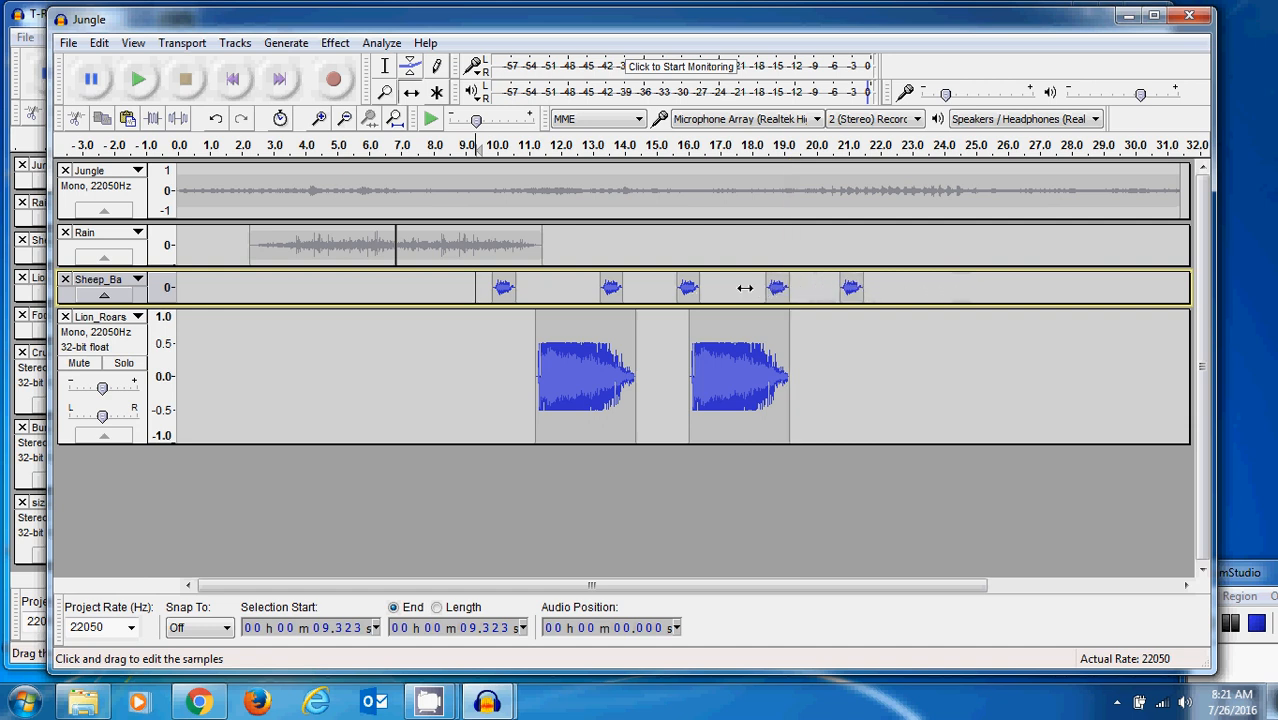
- Play the mix again from about 9.3 s and reduce the display height of the Lion_Roars track
{"action": "left_click", "coordinate": [145, 85]}
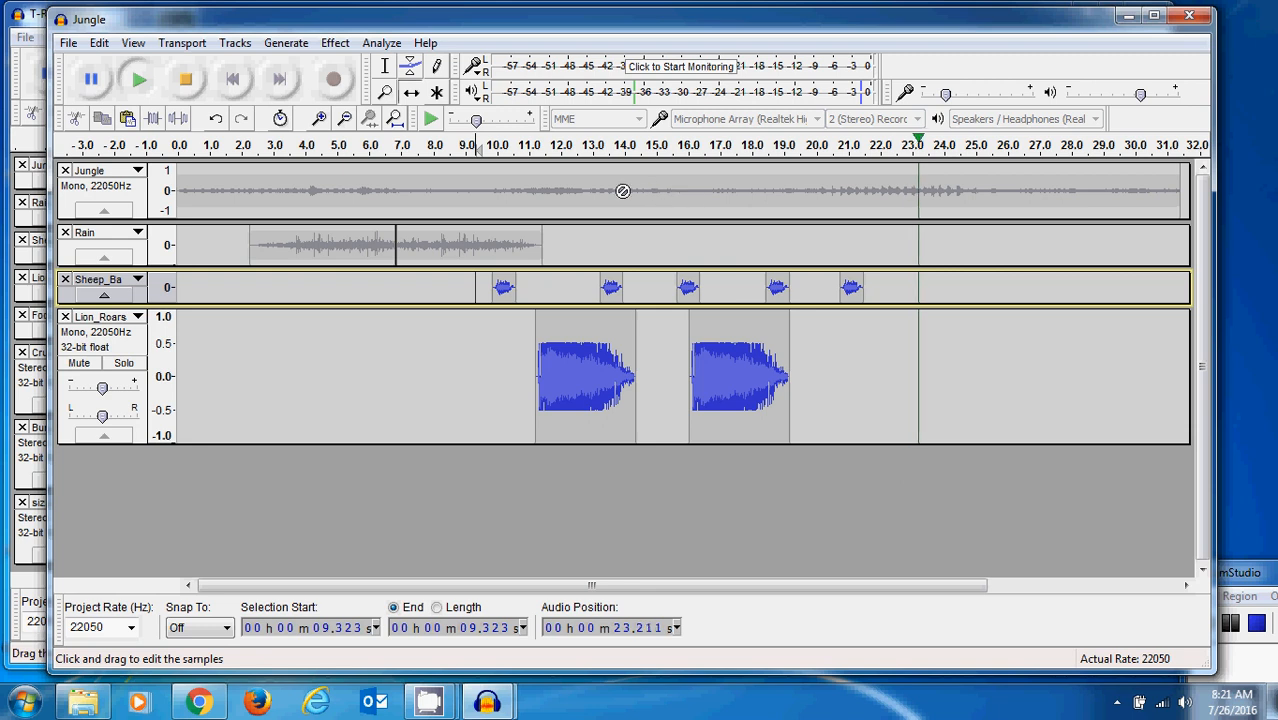
{"action": "left_click", "coordinate": [185, 79]}
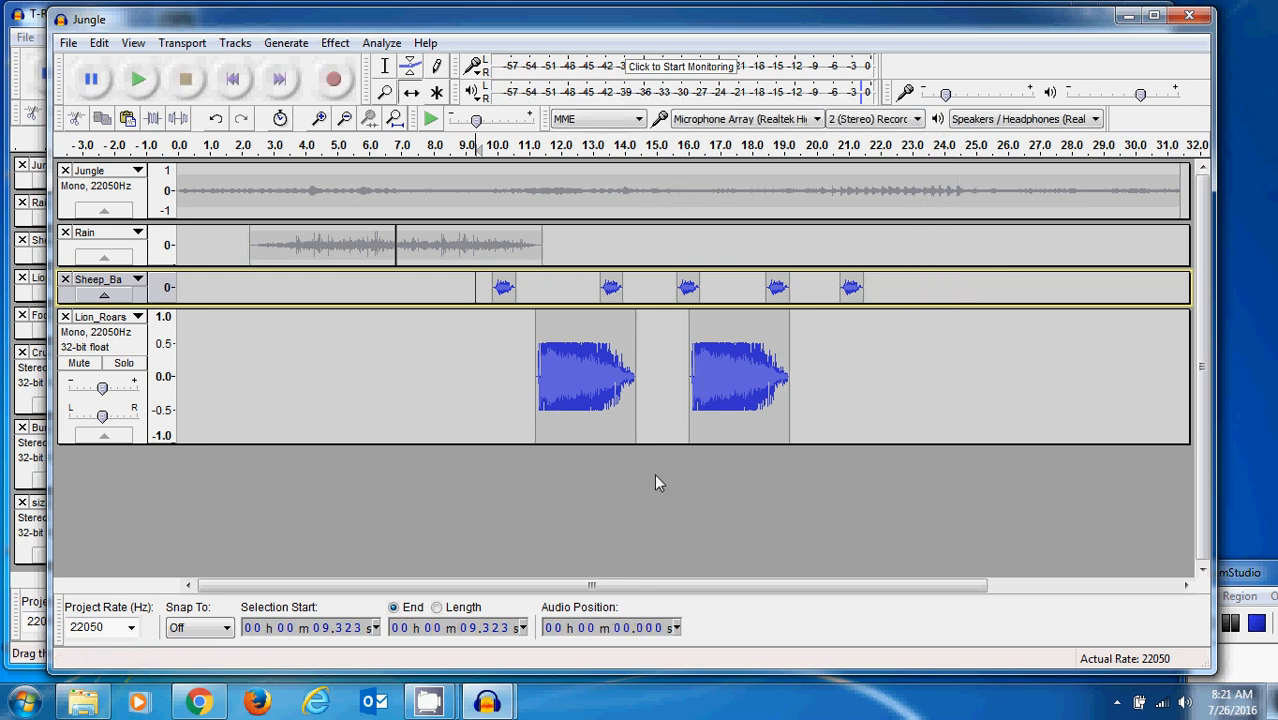
{"action": "left_click_drag", "start_coordinate": [656, 443], "coordinate": [670, 358]}
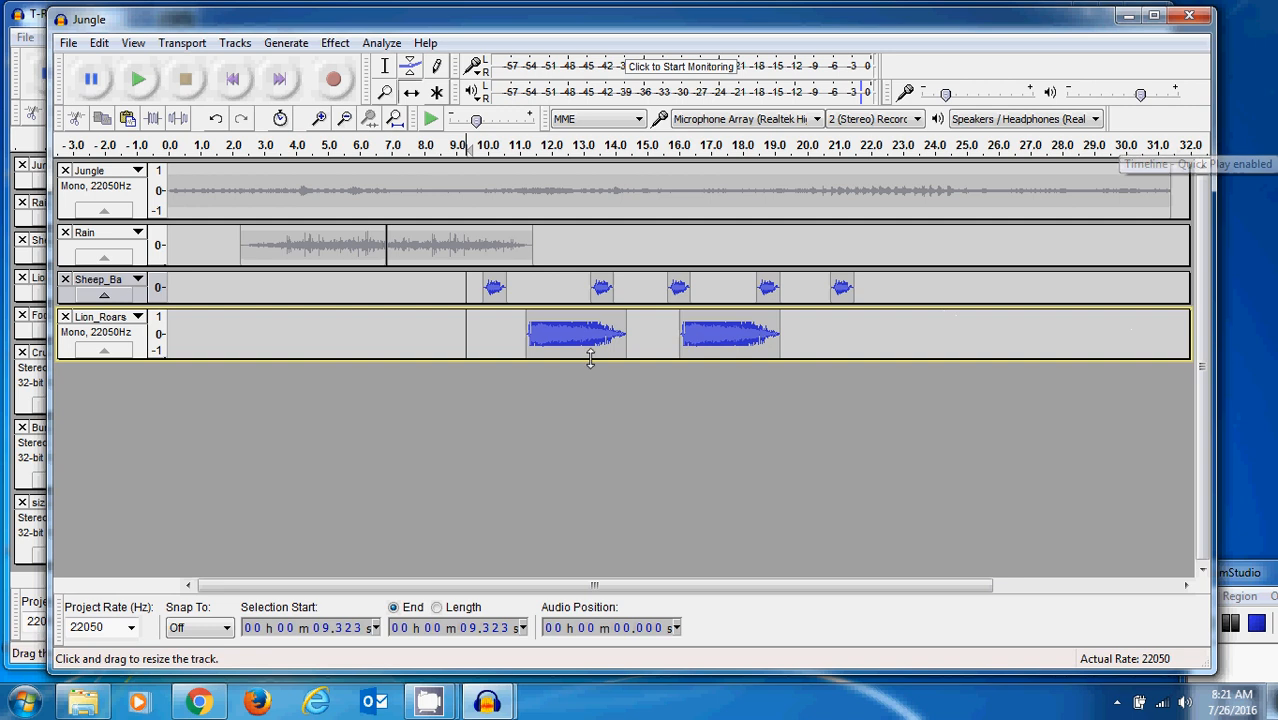
- Shift the two Rain clips earlier so they start at about 1.4 s and 6.0 s
{"action": "left_click", "coordinate": [342, 247]}
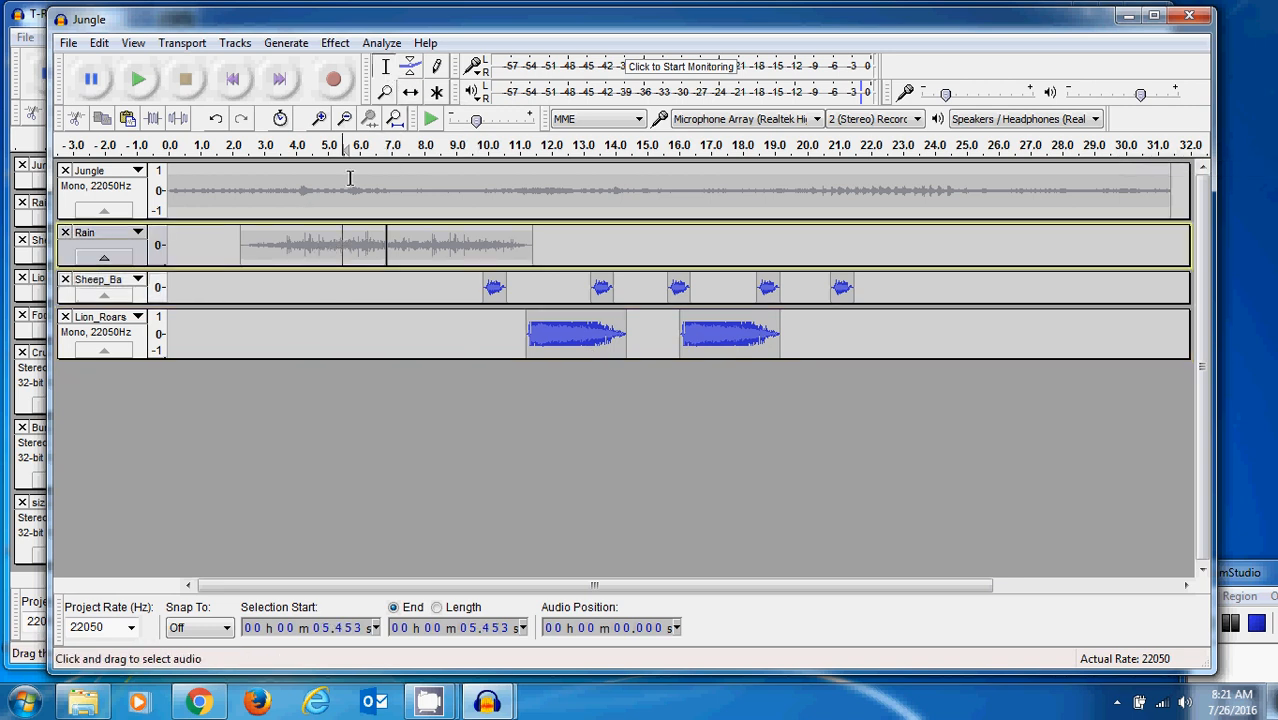
{"action": "left_click", "coordinate": [410, 92]}
{"action": "left_click_drag", "start_coordinate": [316, 246], "coordinate": [291, 250]}
{"action": "left_click_drag", "start_coordinate": [422, 251], "coordinate": [397, 251]}
- Shift the first sheep sound to about 7.0 s, the first lion roar to about 7.8 s and the second sheep sound to about 10.0 s
{"action": "left_click_drag", "start_coordinate": [490, 291], "coordinate": [403, 289]}
{"action": "left_click_drag", "start_coordinate": [548, 326], "coordinate": [446, 334]}
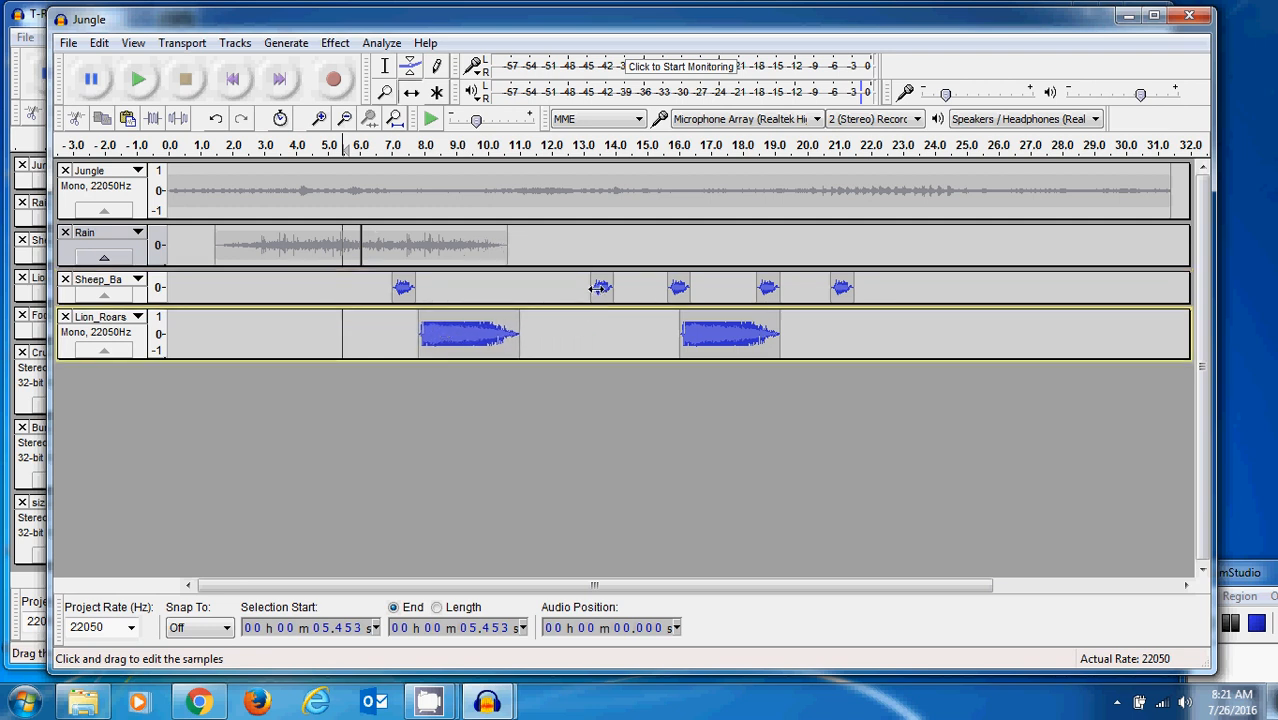
{"action": "left_click_drag", "start_coordinate": [598, 289], "coordinate": [497, 288]}
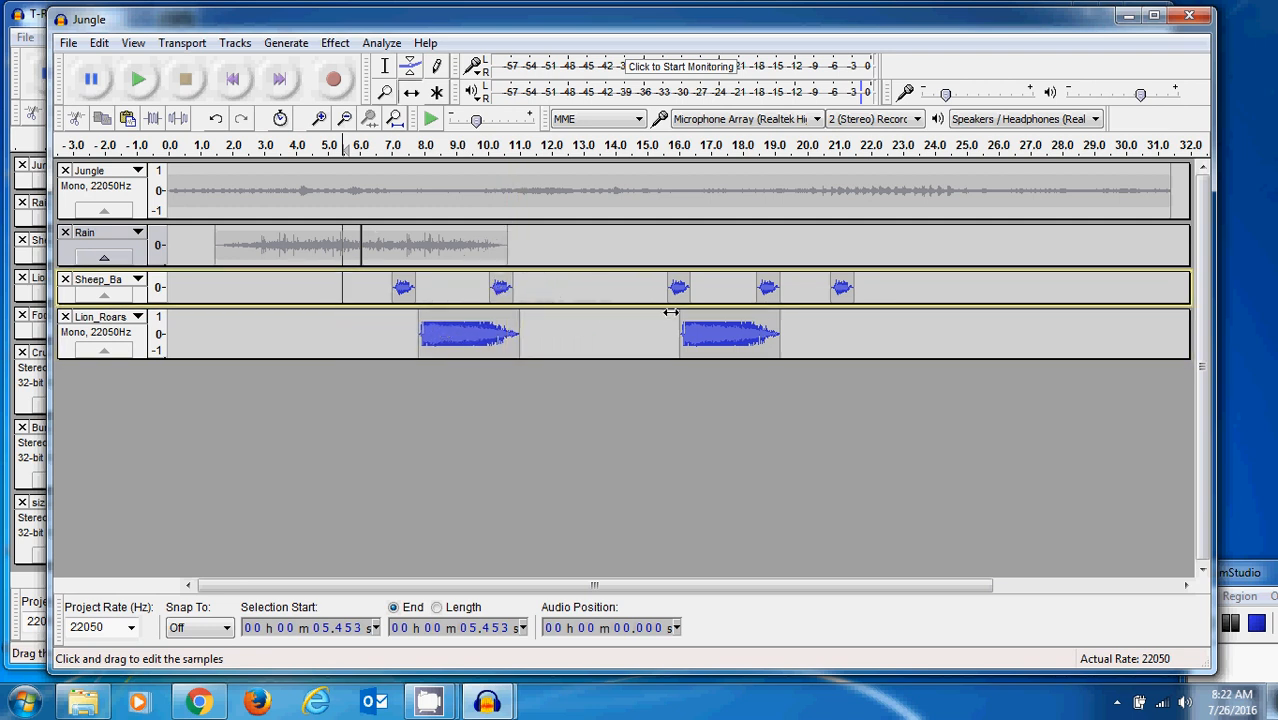
- Shift the second lion roar to start at about 11.8 s and the third sheep sound at about 13.1 s
{"action": "left_click_drag", "start_coordinate": [715, 329], "coordinate": [557, 331]}
{"action": "left_click_drag", "start_coordinate": [678, 288], "coordinate": [600, 288]}
{"action": "left_click_drag", "start_coordinate": [562, 331], "coordinate": [583, 331]}
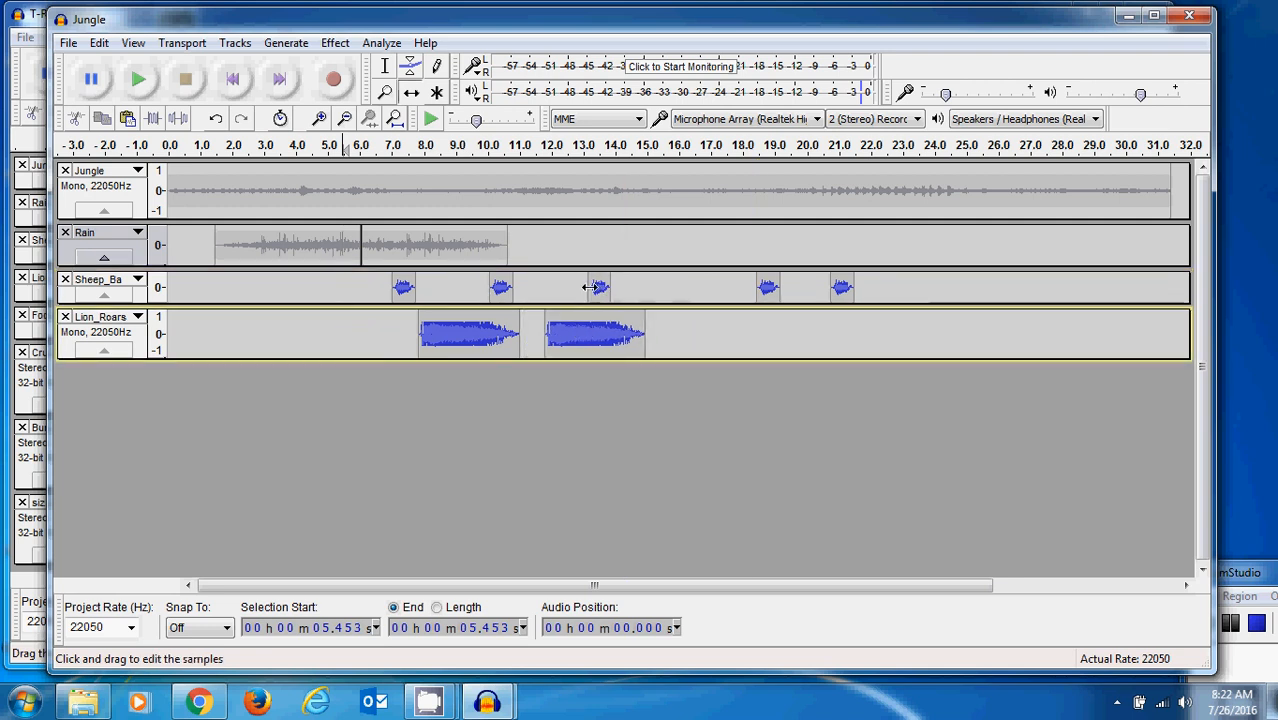
- Shift the third, fourth and fifth sheep sounds to start at about 11.3 s, 13.9 s and 15.5 s
{"action": "left_click_drag", "start_coordinate": [600, 288], "coordinate": [539, 290]}
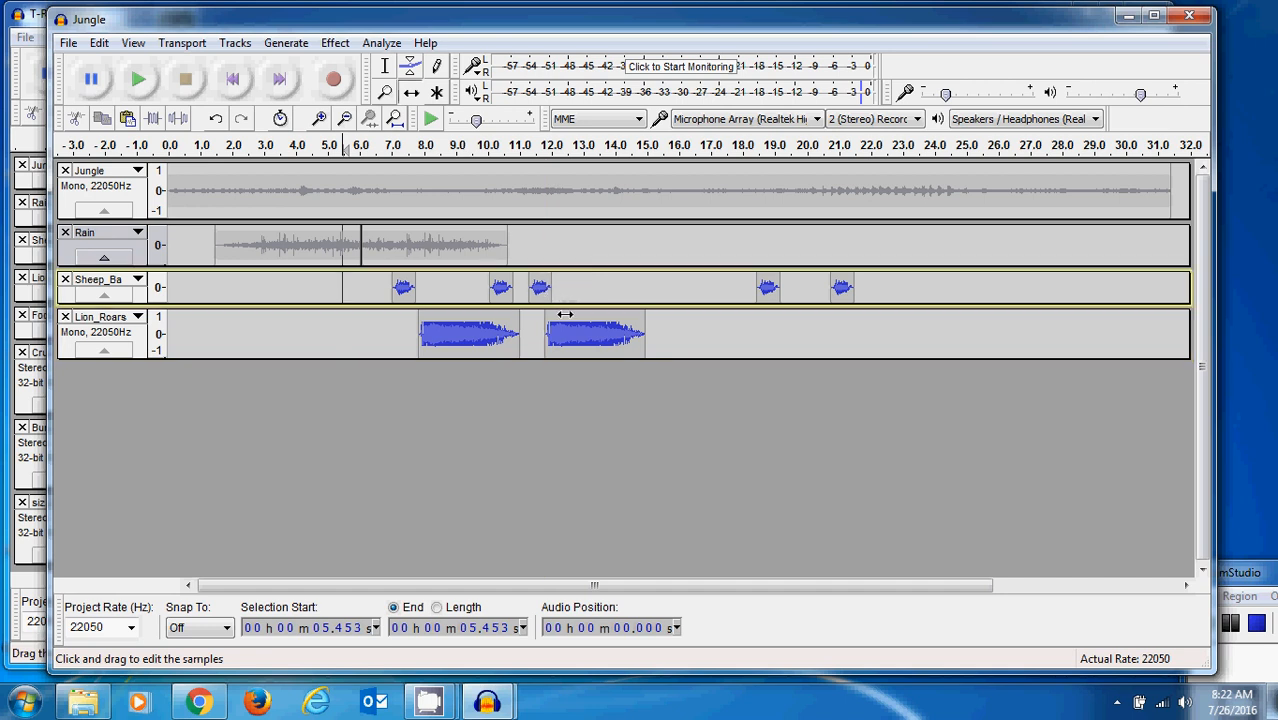
{"action": "left_click_drag", "start_coordinate": [768, 288], "coordinate": [624, 288]}
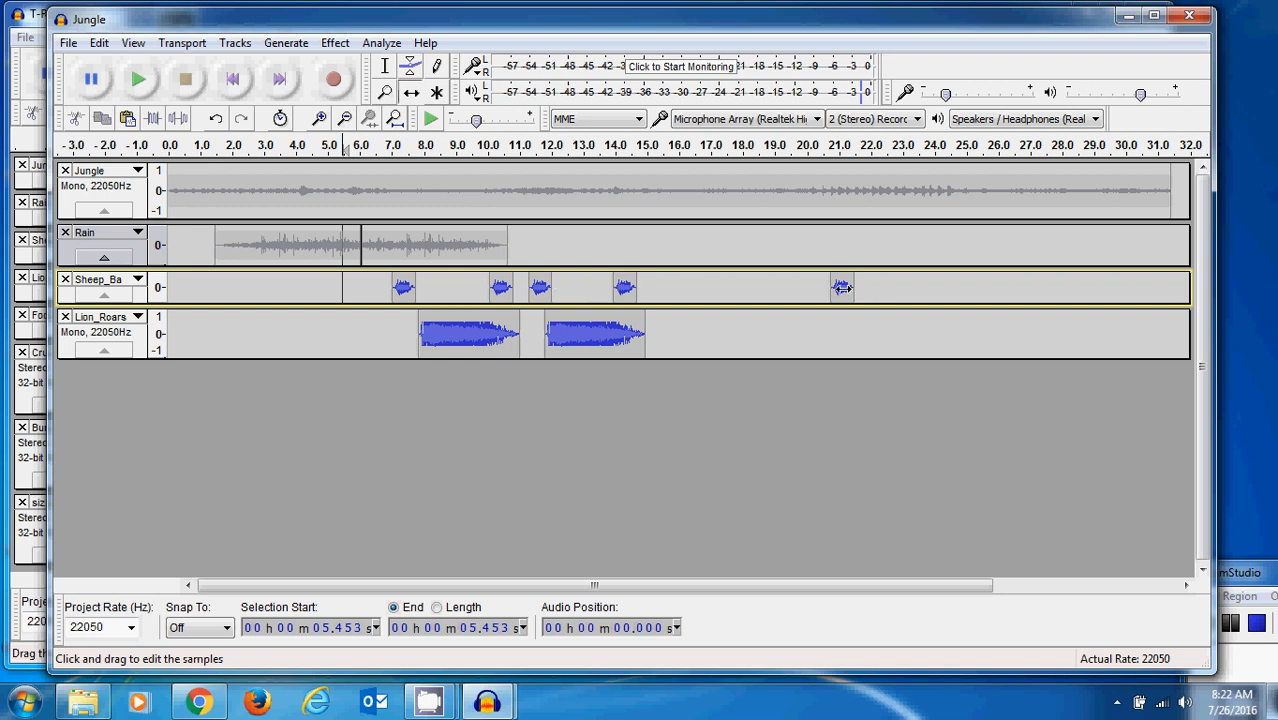
{"action": "left_click_drag", "start_coordinate": [843, 288], "coordinate": [674, 290]}
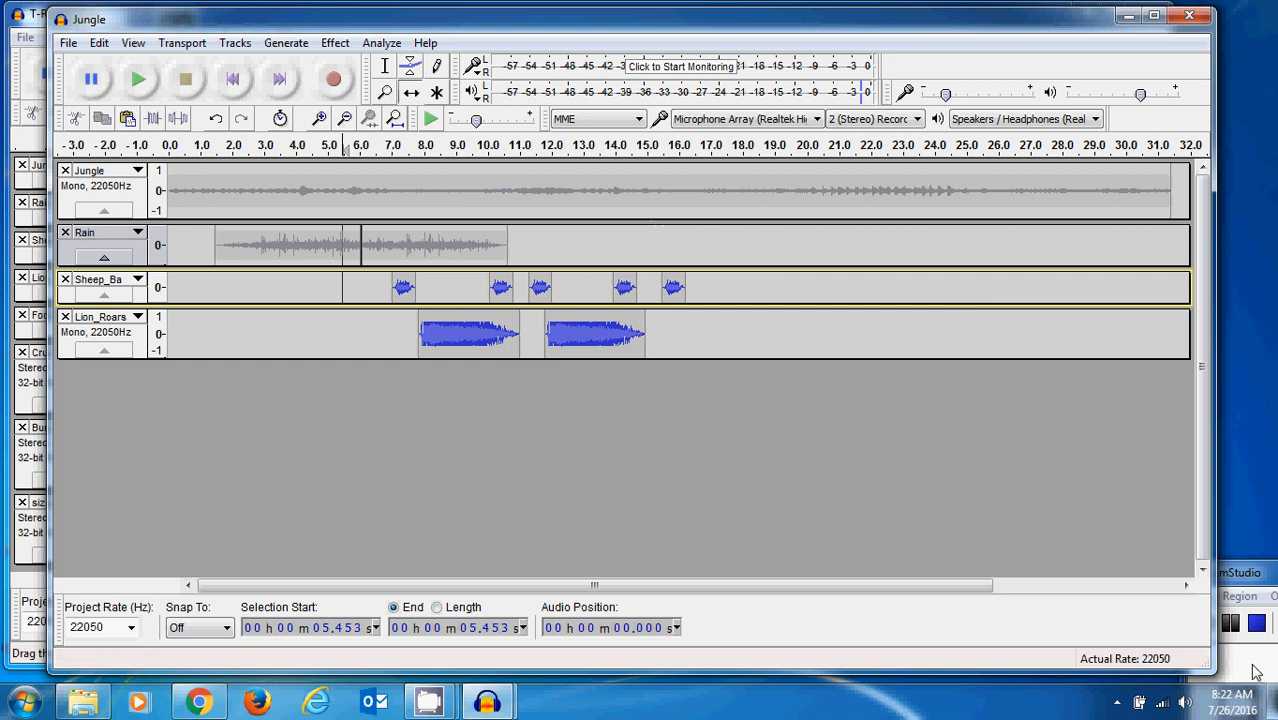
- Examine the track layout in the T-RexVsLamb project window and return to the Jungle project
{"action": "left_click", "coordinate": [1207, 625]}
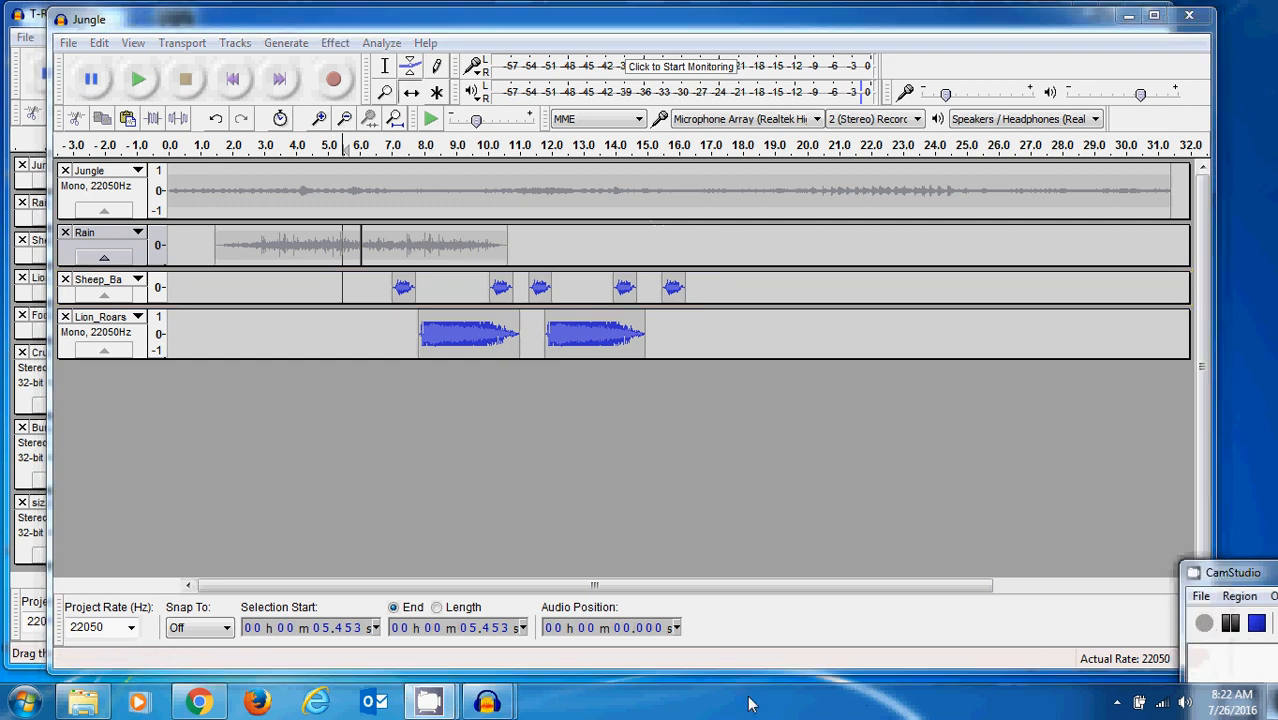
{"action": "mouse_move", "coordinate": [487, 702]}
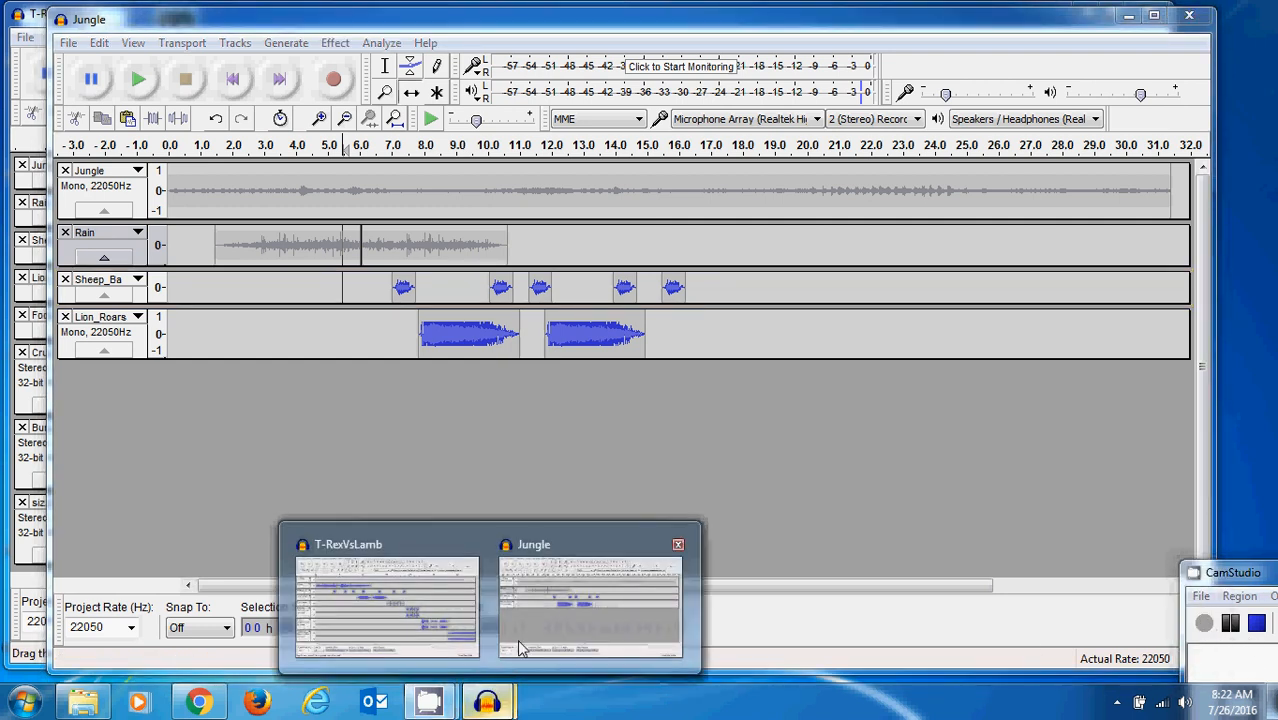
{"action": "left_click", "coordinate": [465, 625]}
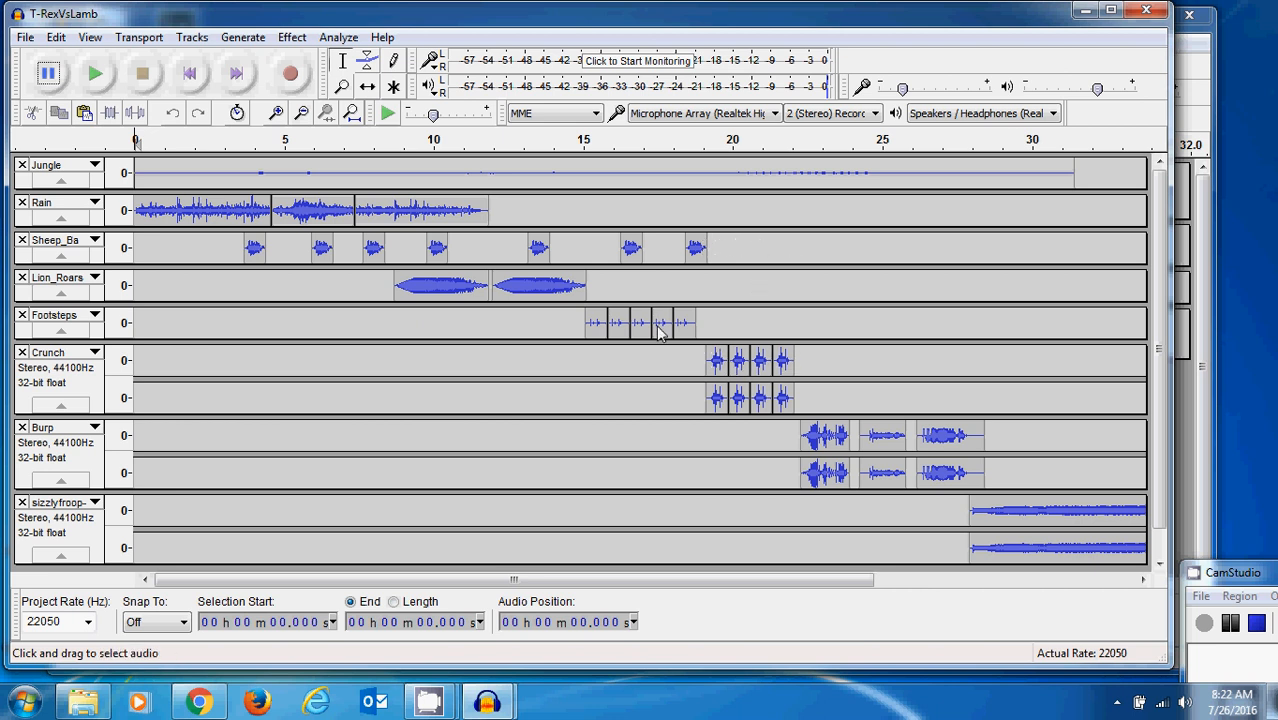
{"action": "left_click", "coordinate": [1186, 478]}
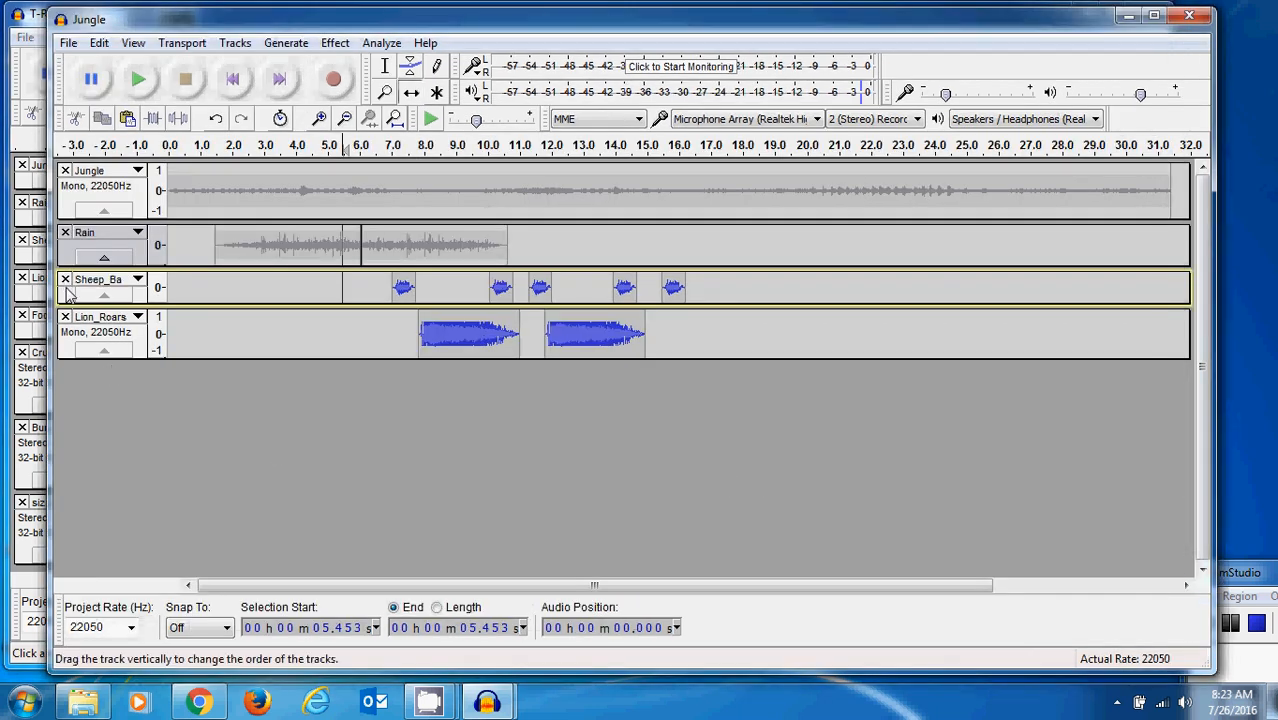
- Import the Footsteps audio file and shift its clip to start at about 14.9 s
{"action": "left_click", "coordinate": [68, 43]}
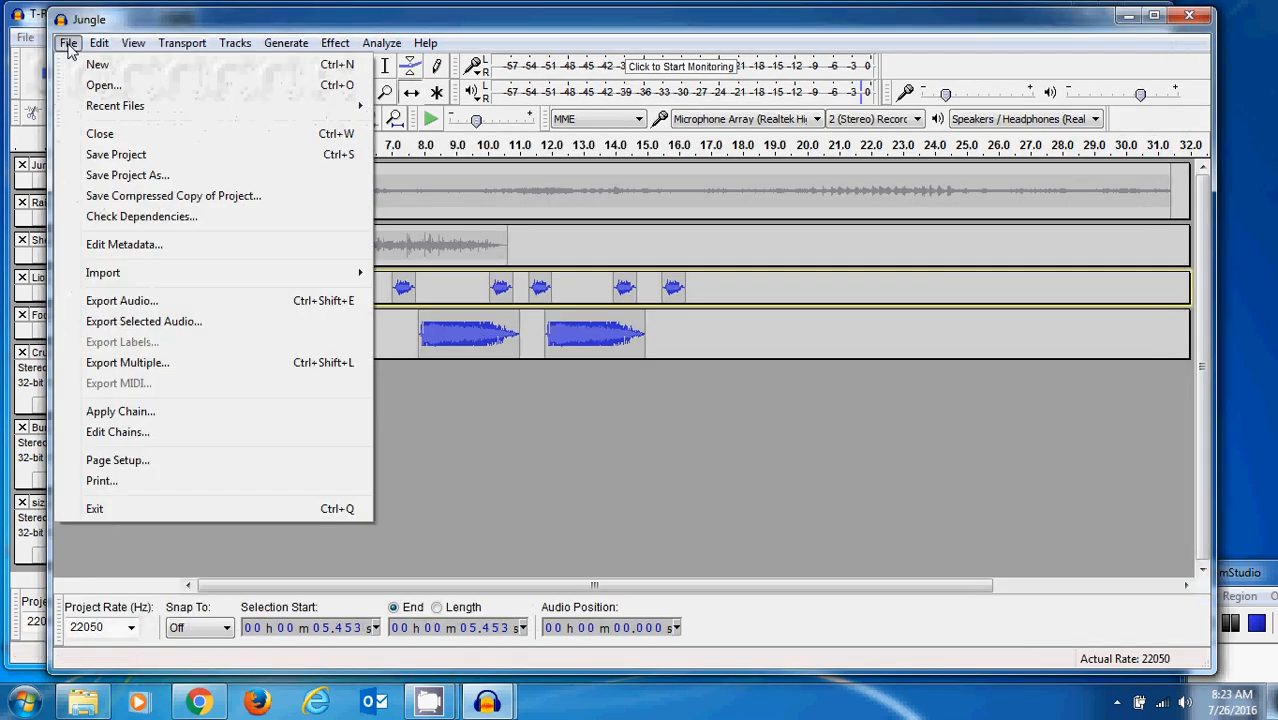
{"action": "mouse_move", "coordinate": [104, 274]}
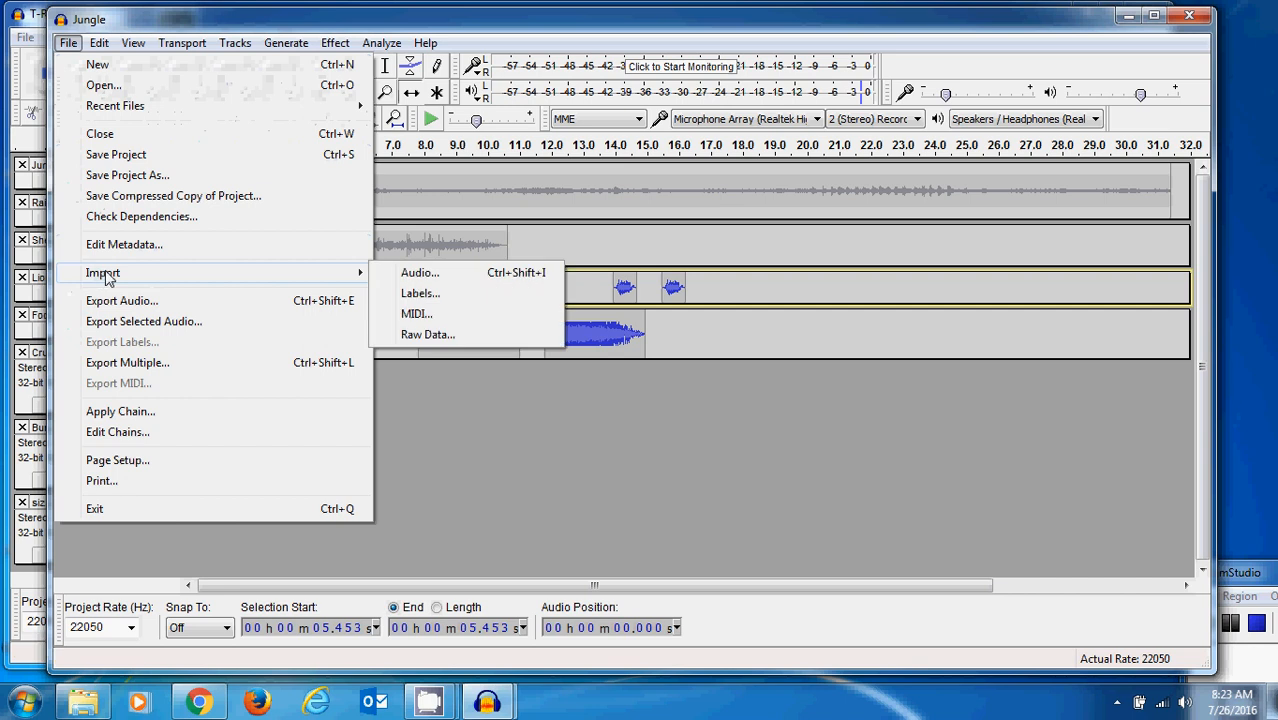
{"action": "left_click", "coordinate": [414, 273]}
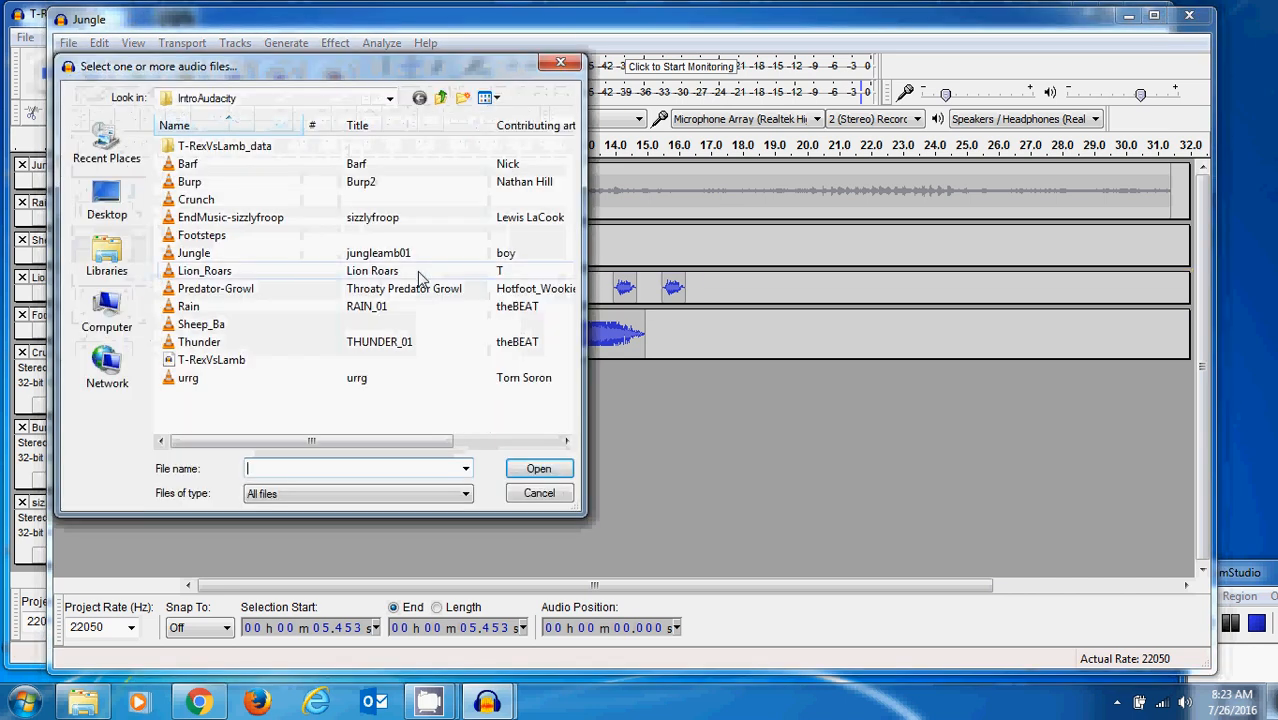
{"action": "left_click", "coordinate": [172, 238]}
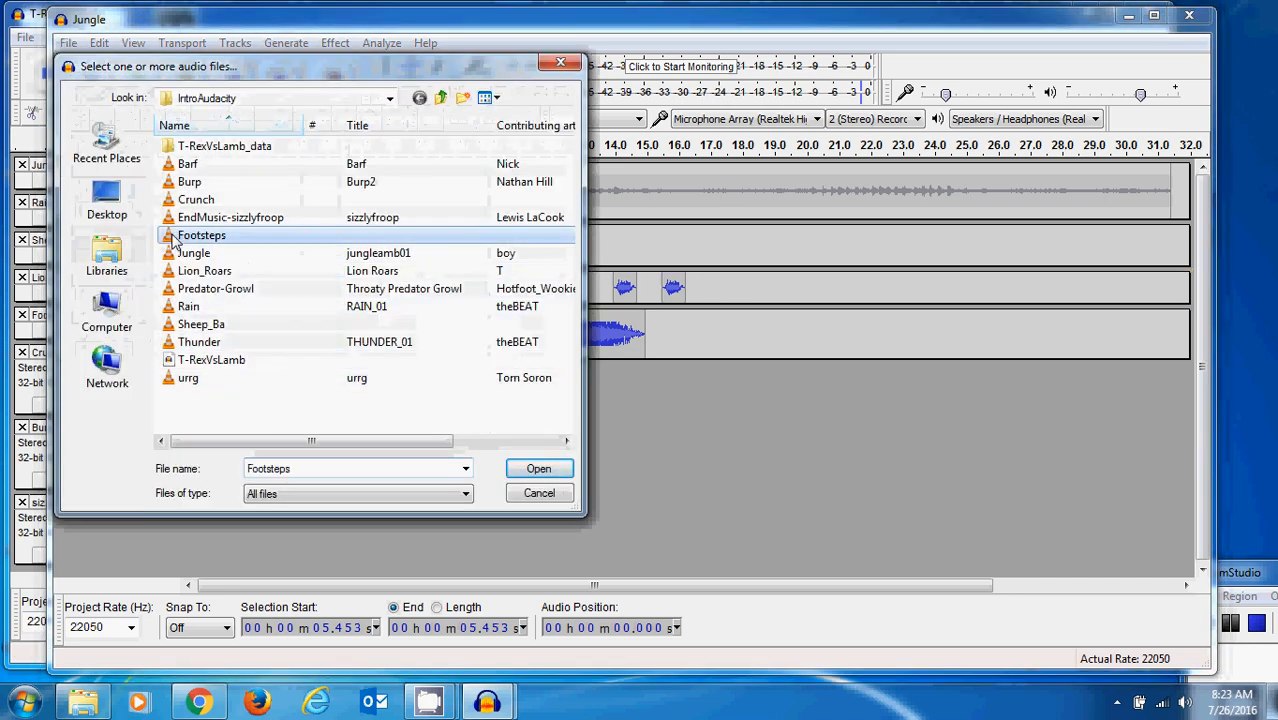
{"action": "left_click", "coordinate": [539, 470]}
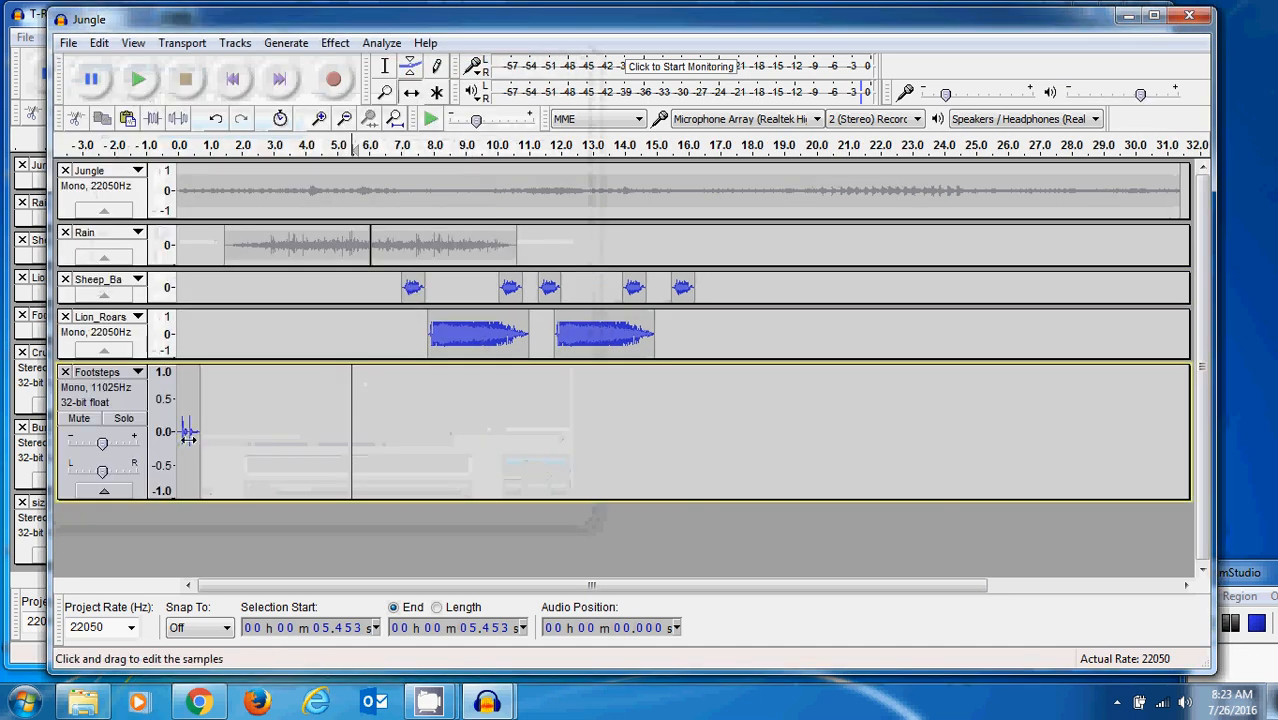
{"action": "left_click_drag", "start_coordinate": [186, 432], "coordinate": [663, 454]}
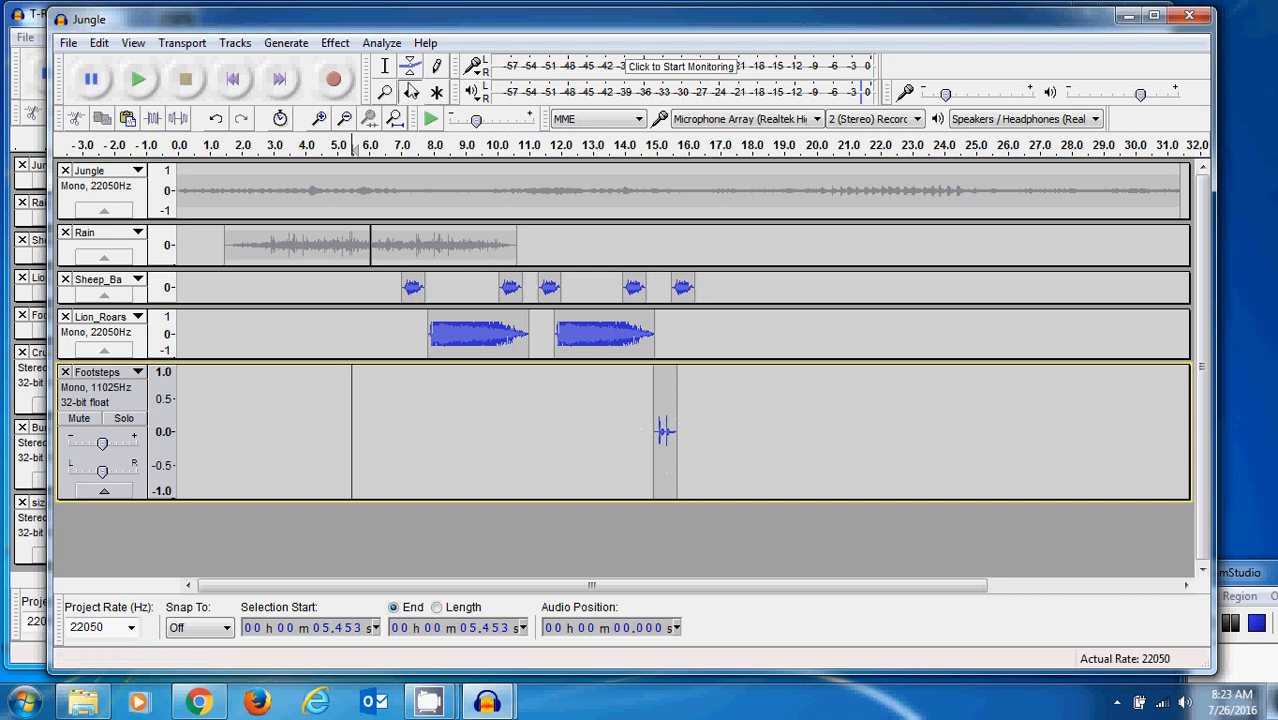
- Copy the footsteps clip and paste copies on the same track at about 15.9 s and 16.9 s
{"action": "double_click", "coordinate": [677, 435]}
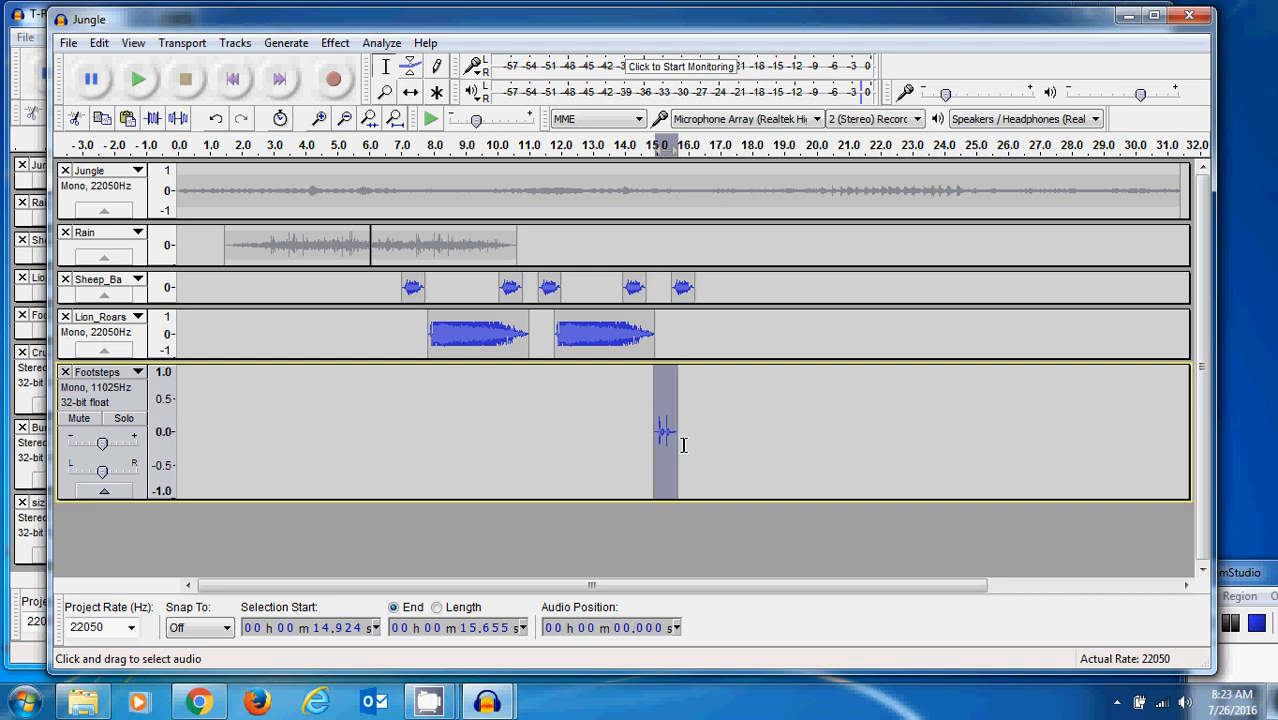
{"action": "left_click", "coordinate": [104, 120]}
{"action": "left_click", "coordinate": [684, 432]}
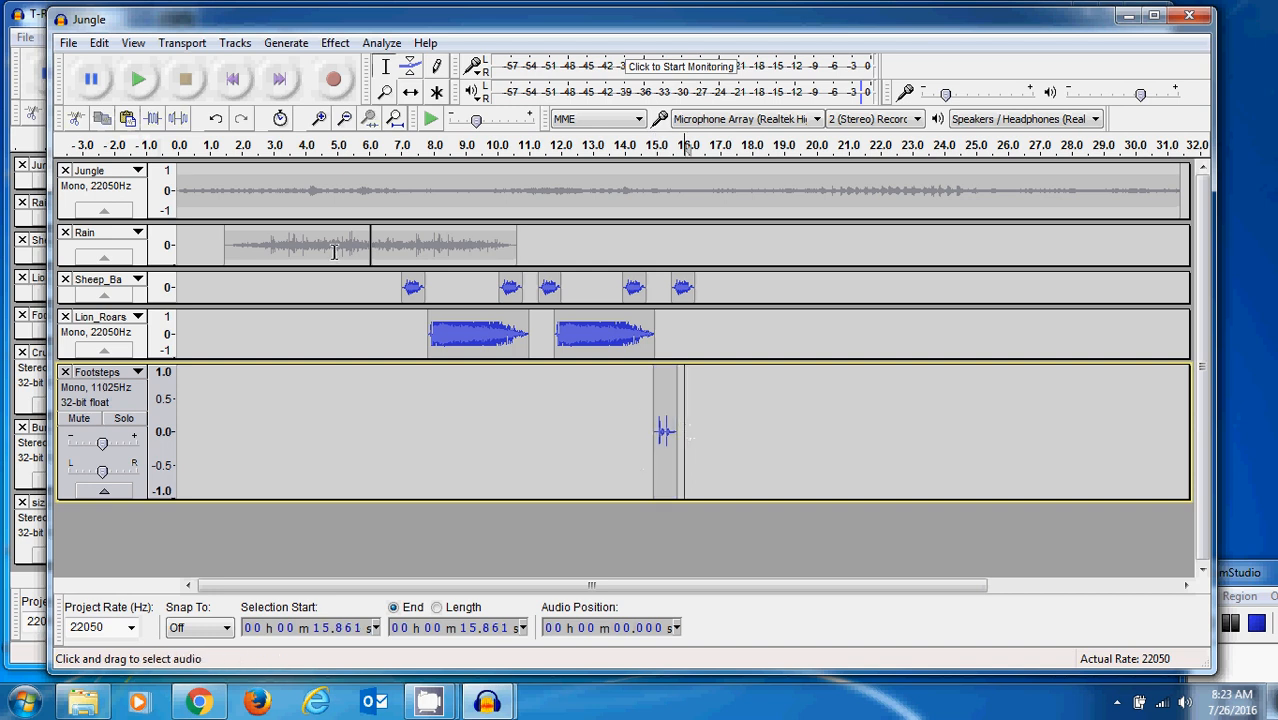
{"action": "left_click", "coordinate": [128, 120]}
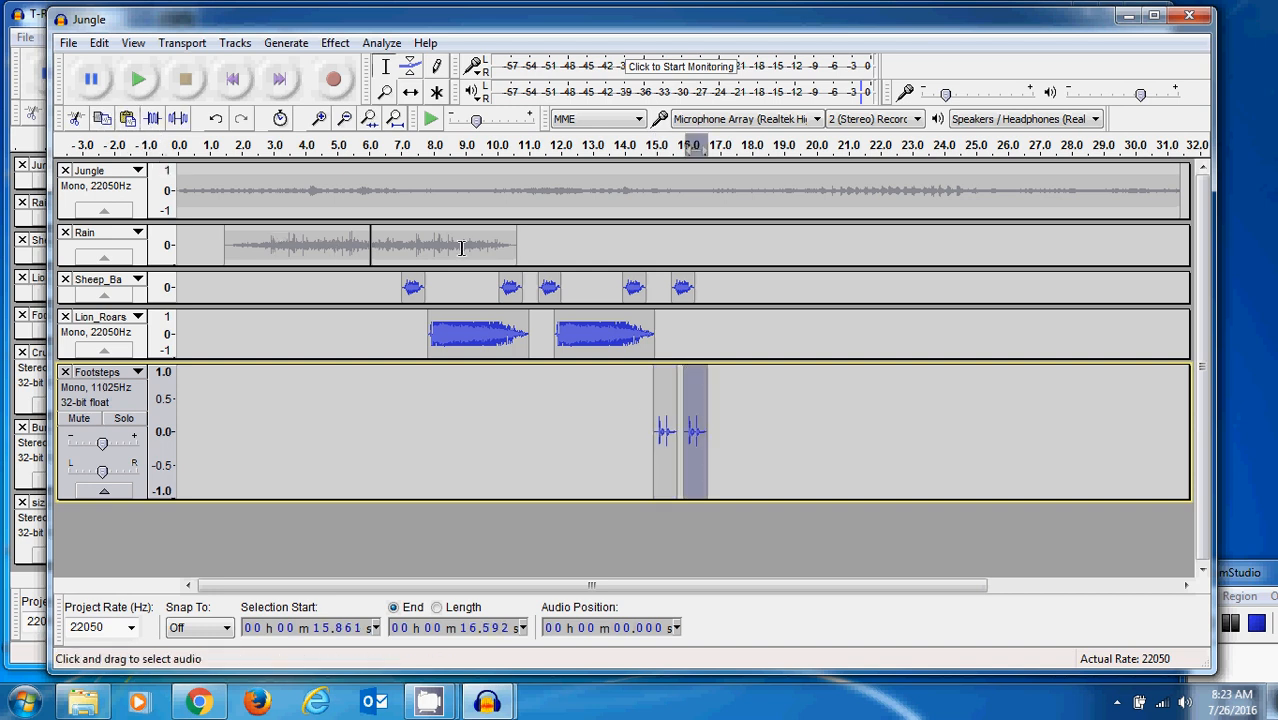
{"action": "left_click", "coordinate": [717, 421]}
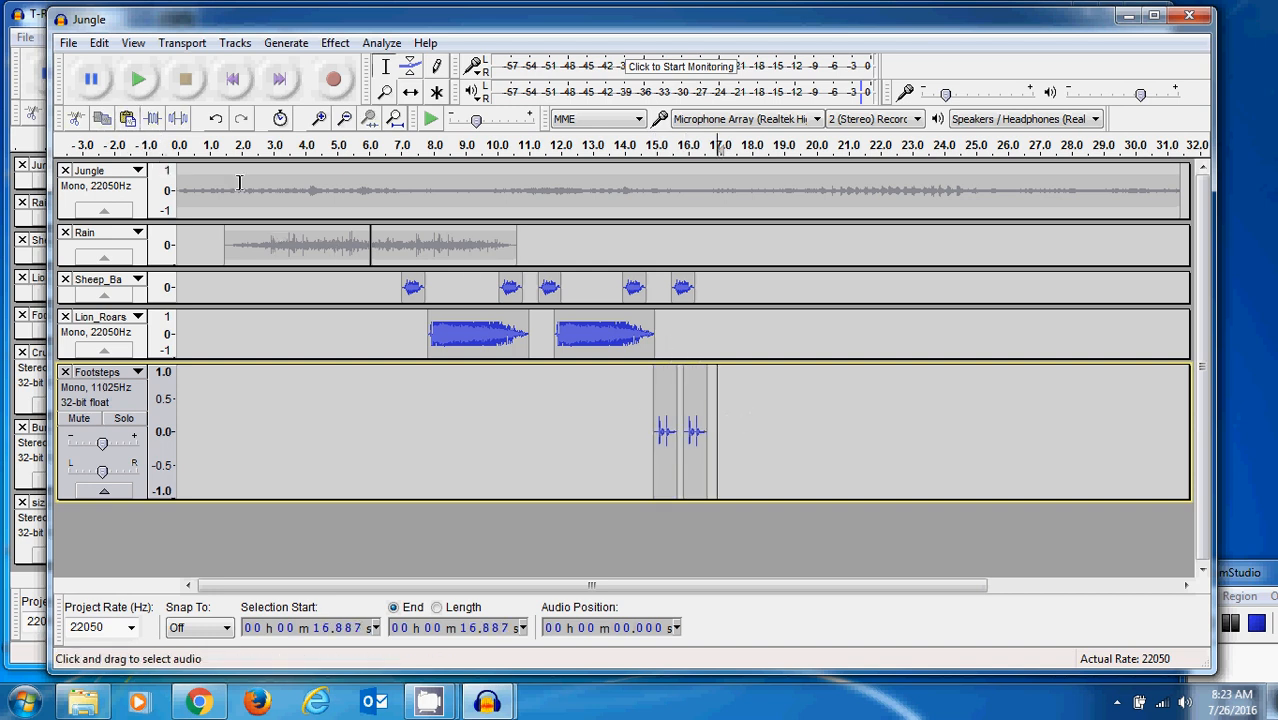
{"action": "left_click", "coordinate": [128, 120]}
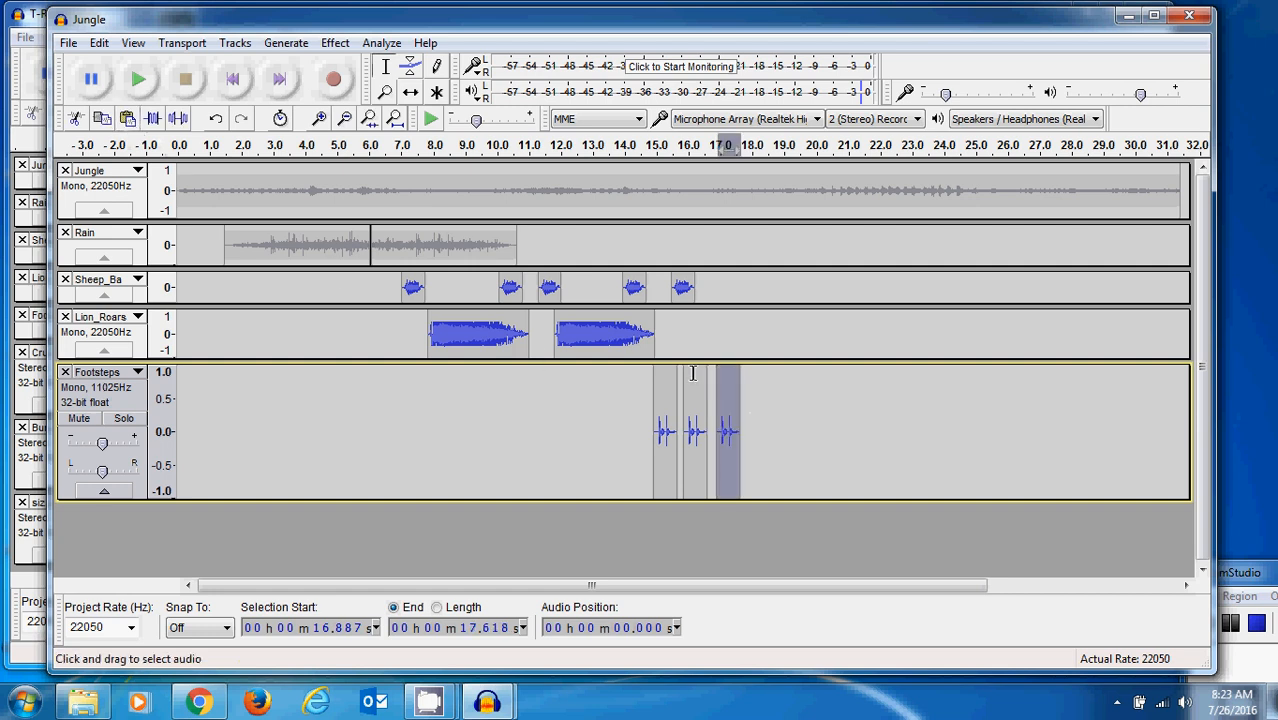
- Paste two more footsteps copies at about 18.2 s and 19.6 s on the Footsteps track
{"action": "left_click", "coordinate": [759, 395]}
{"action": "left_click", "coordinate": [138, 79]}
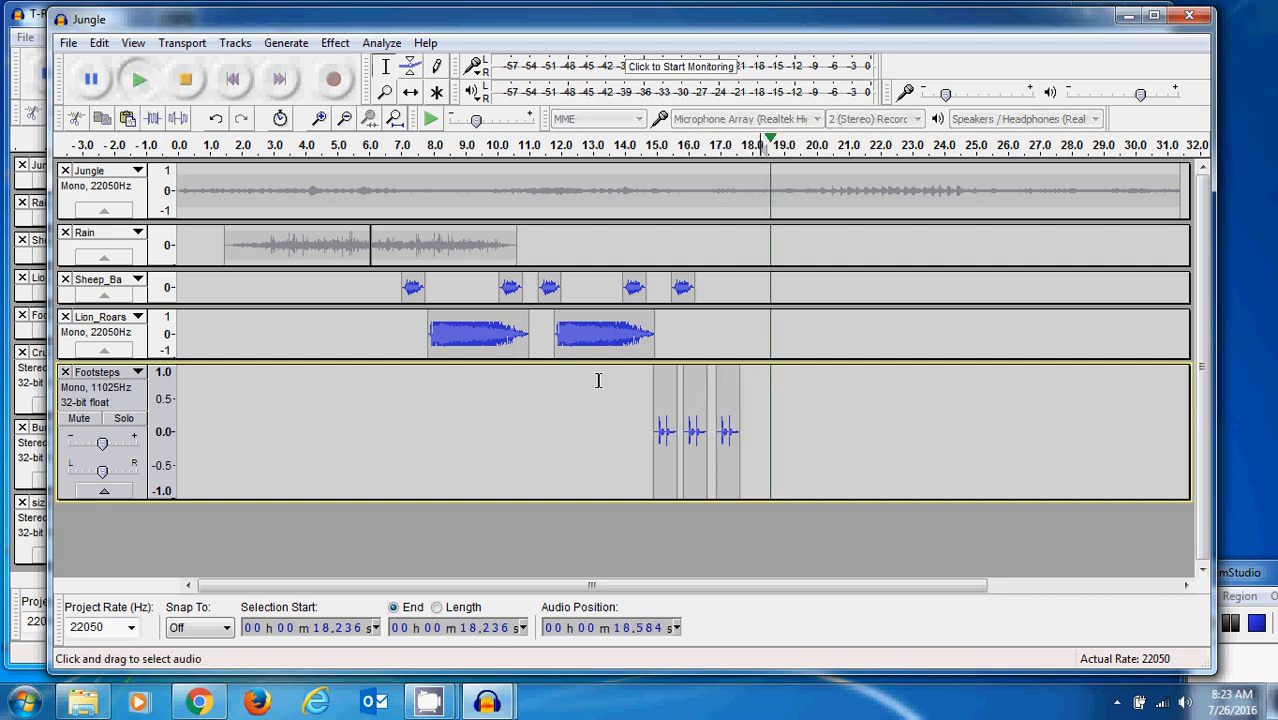
{"action": "left_click", "coordinate": [188, 88]}
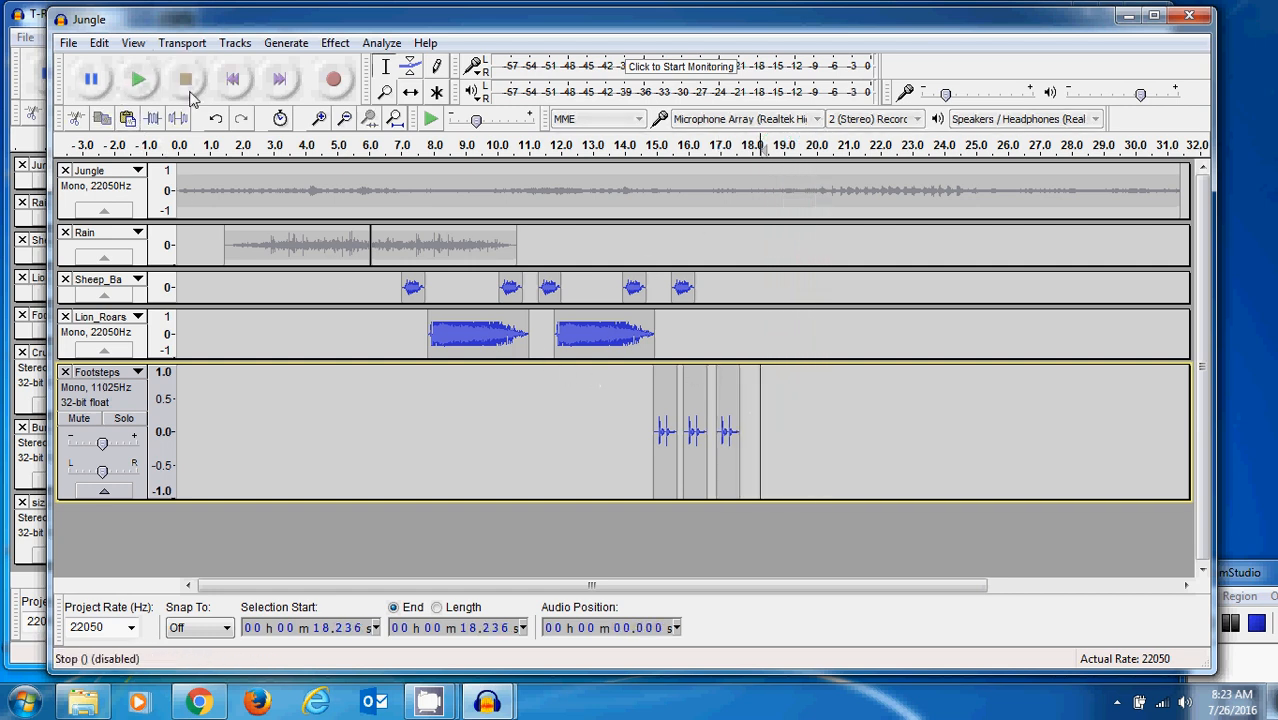
{"action": "left_click", "coordinate": [128, 118]}
{"action": "left_click", "coordinate": [803, 420]}
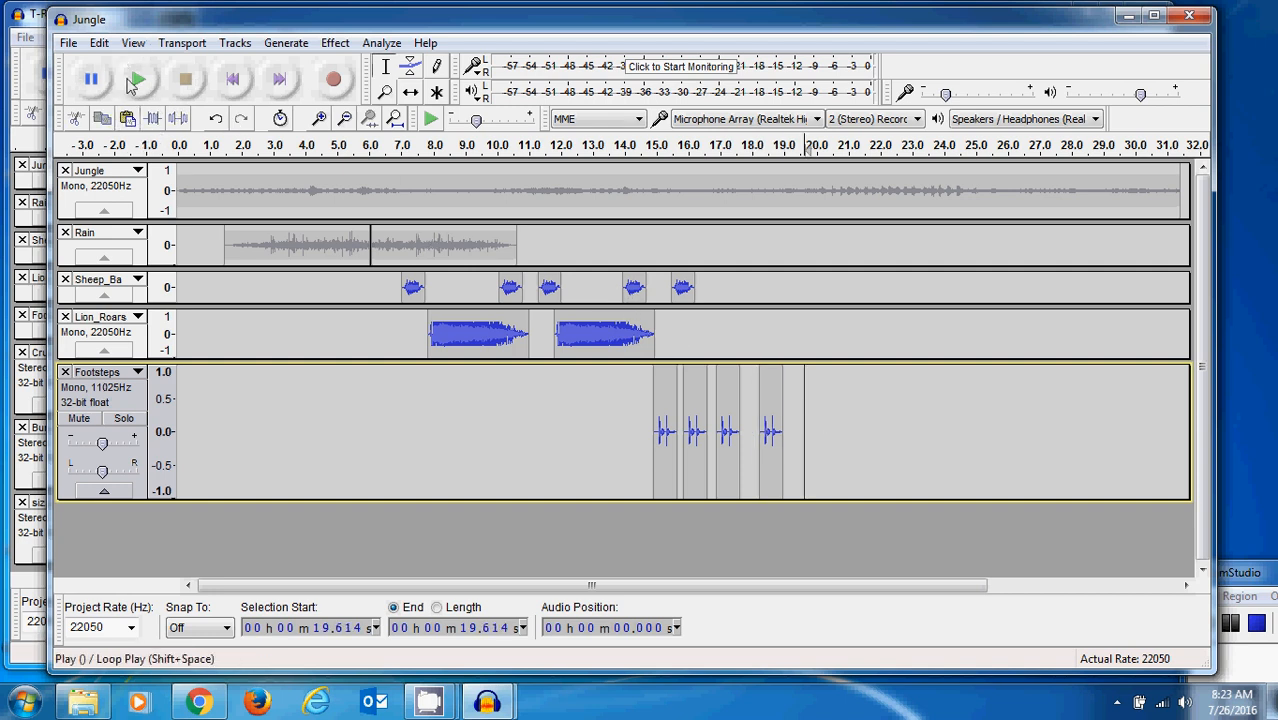
{"action": "left_click", "coordinate": [128, 118]}
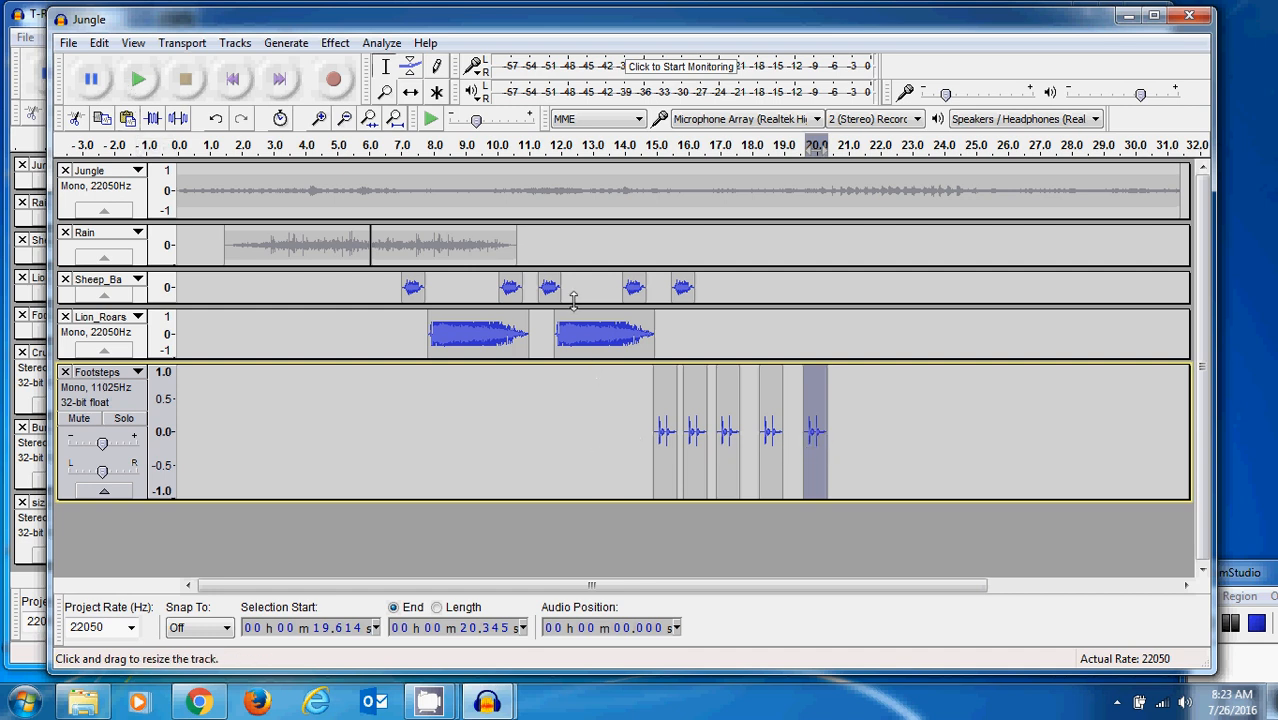
- Shift the four pasted footsteps clips so that they follow the first one back to back, the last starting at about 17.8 s
{"action": "left_click", "coordinate": [411, 92]}
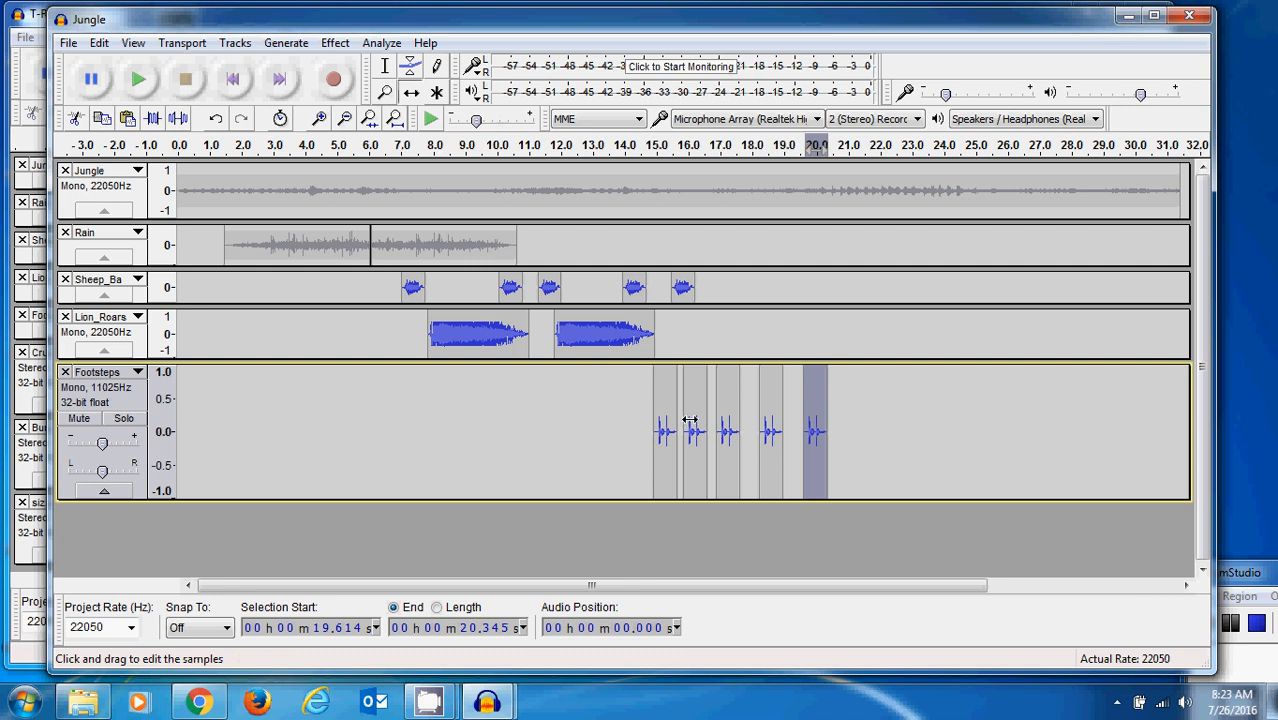
{"action": "left_click_drag", "start_coordinate": [690, 420], "coordinate": [732, 422]}
{"action": "left_click_drag", "start_coordinate": [818, 422], "coordinate": [758, 422]}
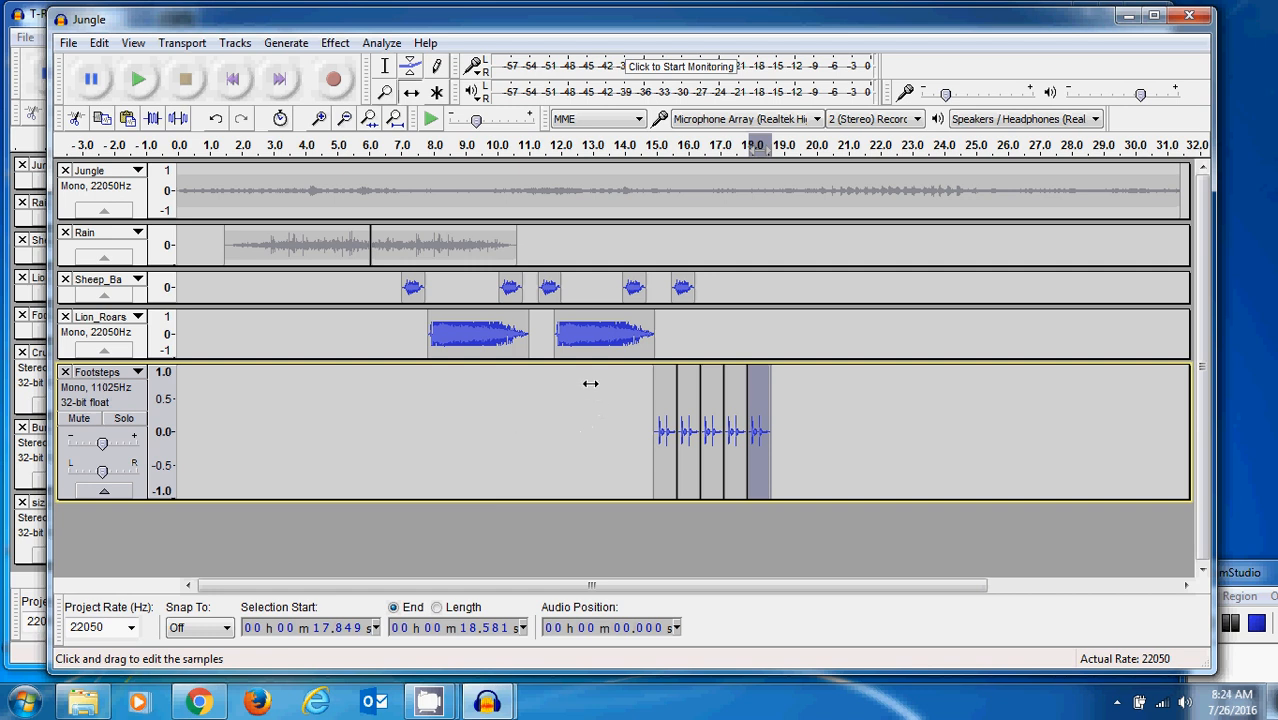
- Play the mix from about 14.0 s through the footsteps sequence, then stop playback
{"action": "left_click", "coordinate": [383, 70]}
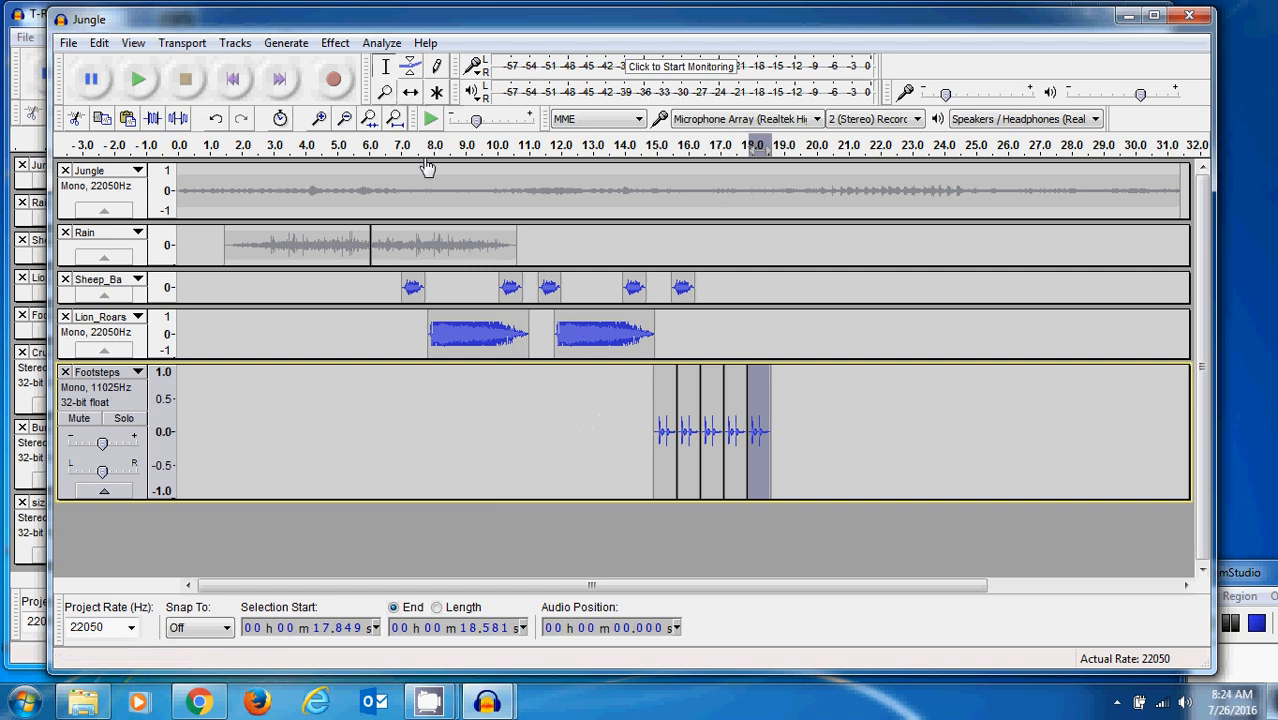
{"action": "left_click", "coordinate": [620, 432]}
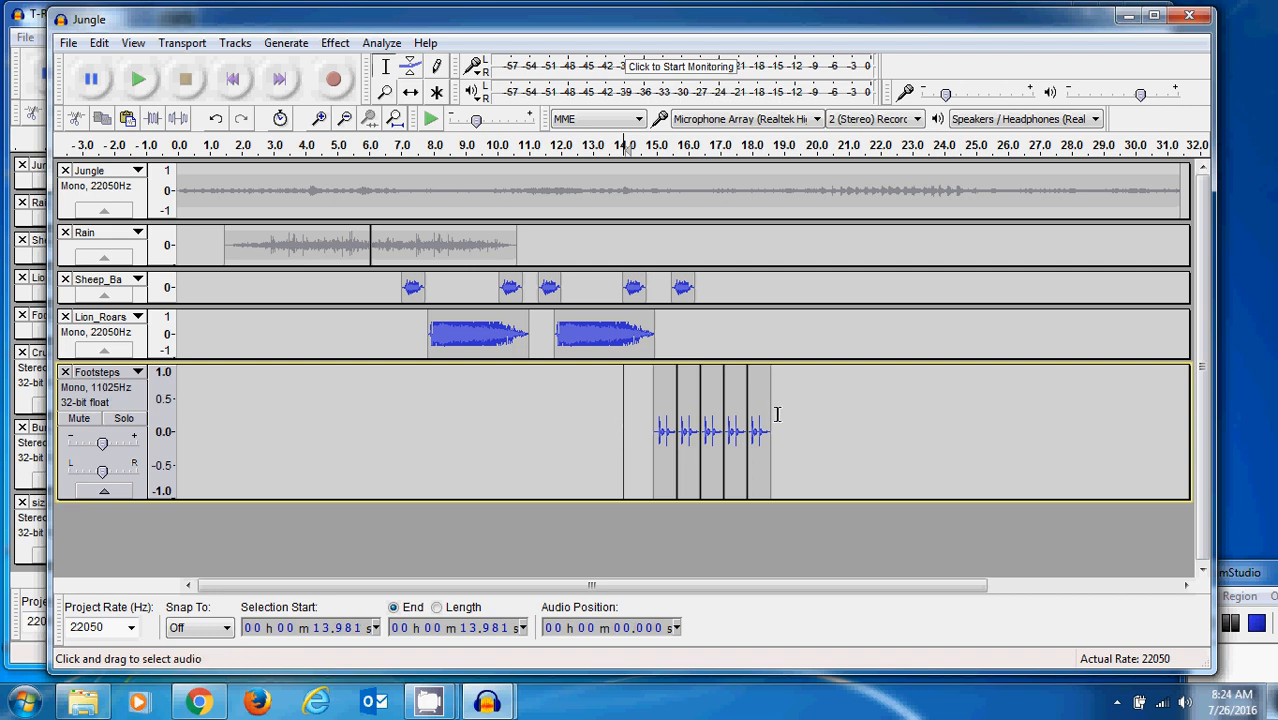
{"action": "left_click", "coordinate": [137, 80]}
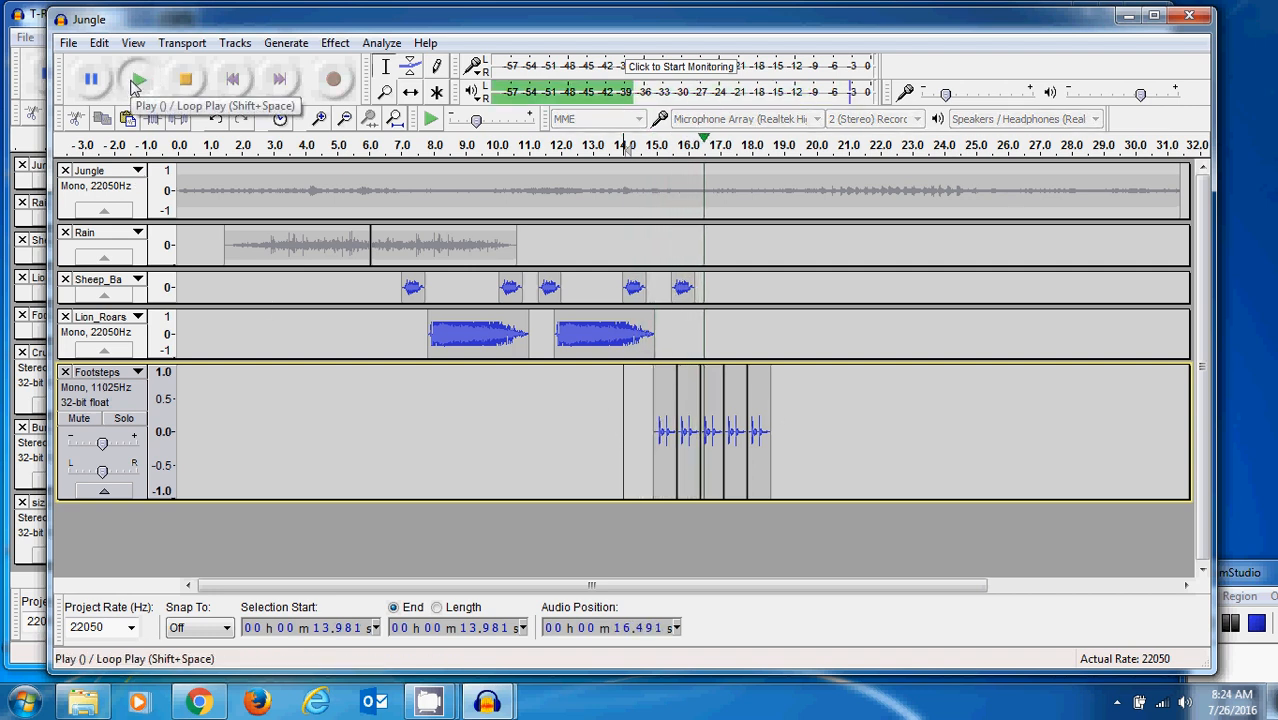
{"action": "left_click", "coordinate": [185, 79]}
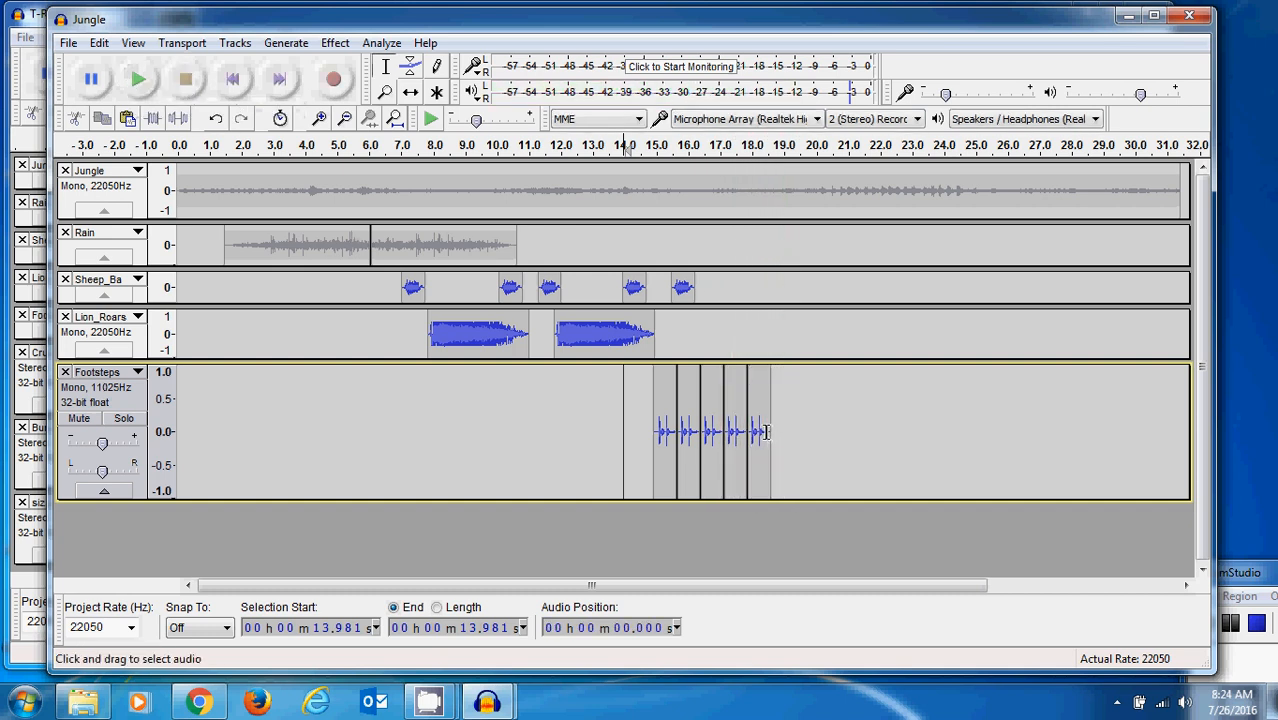
- Cut the fifth footsteps clip, starting at about 17.8 s, out of the Footsteps track
{"action": "left_click_drag", "start_coordinate": [775, 432], "coordinate": [749, 432]}
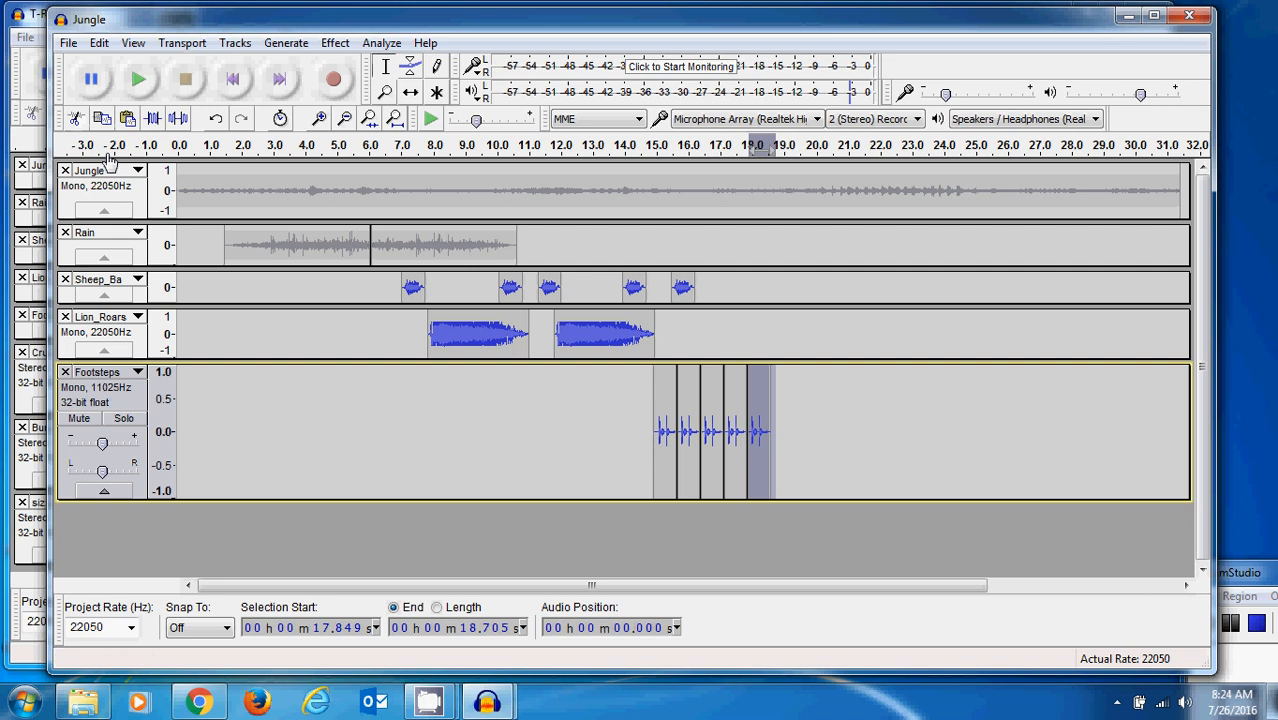
{"action": "left_click", "coordinate": [75, 118]}
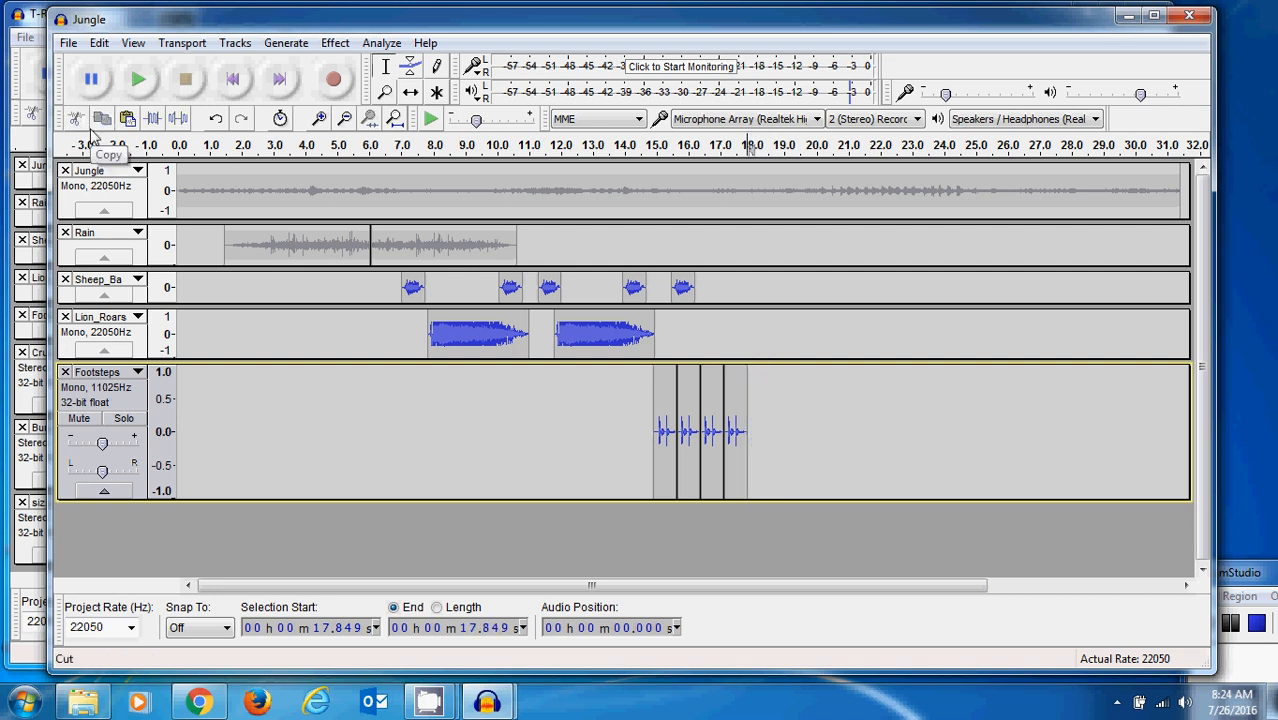
{"action": "key", "text": "ctrl+v"}
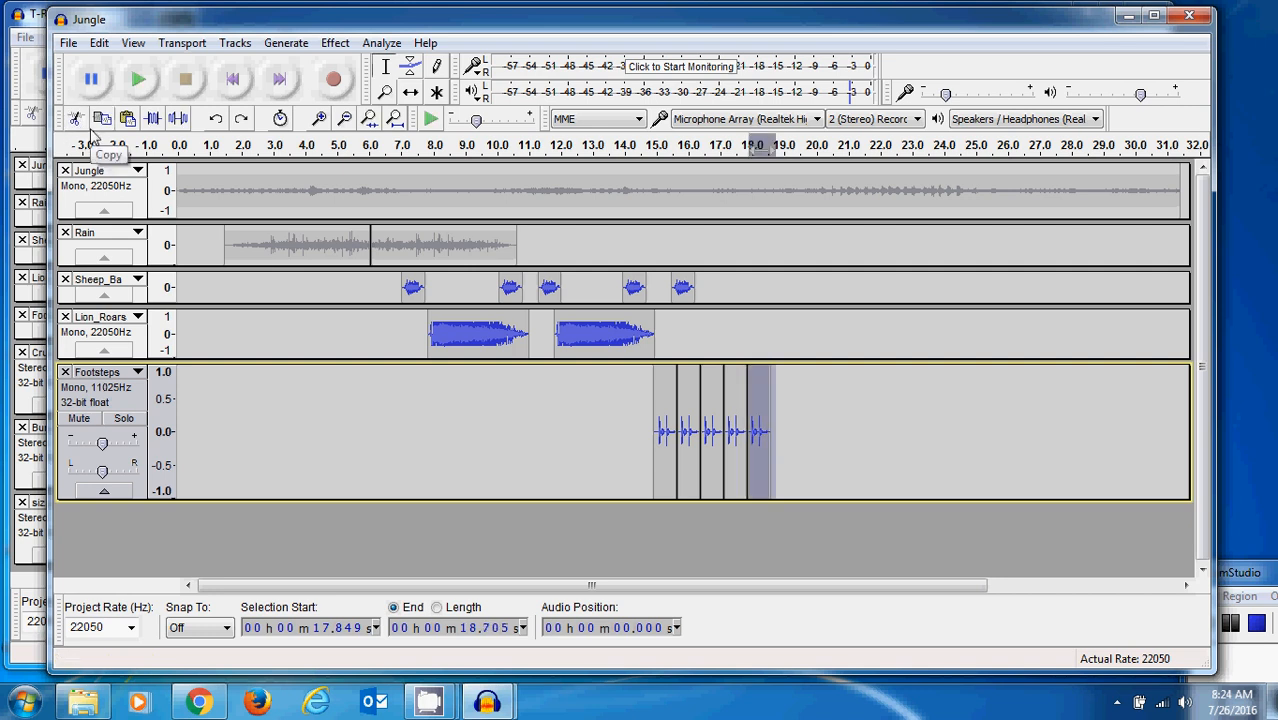
{"action": "key", "text": "ctrl+z"}
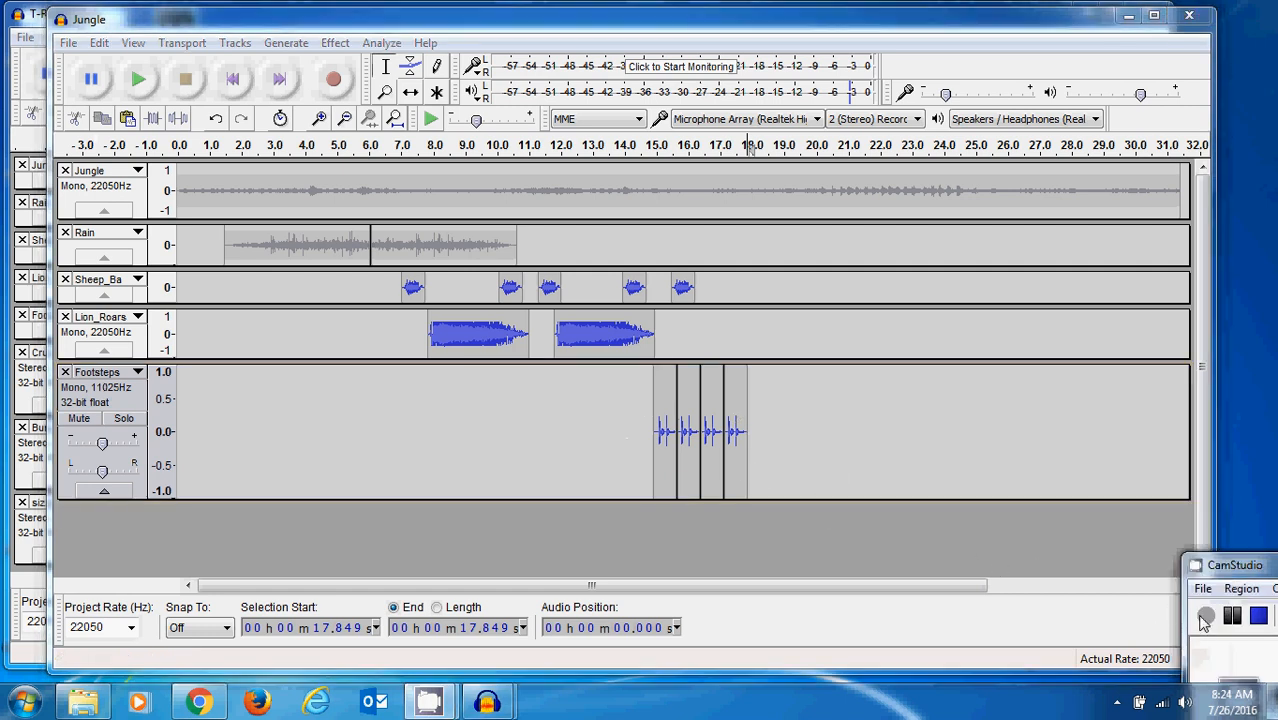
- Import the Crunch audio file from the IntroAudacity folder as a new track
{"action": "left_click", "coordinate": [66, 44]}
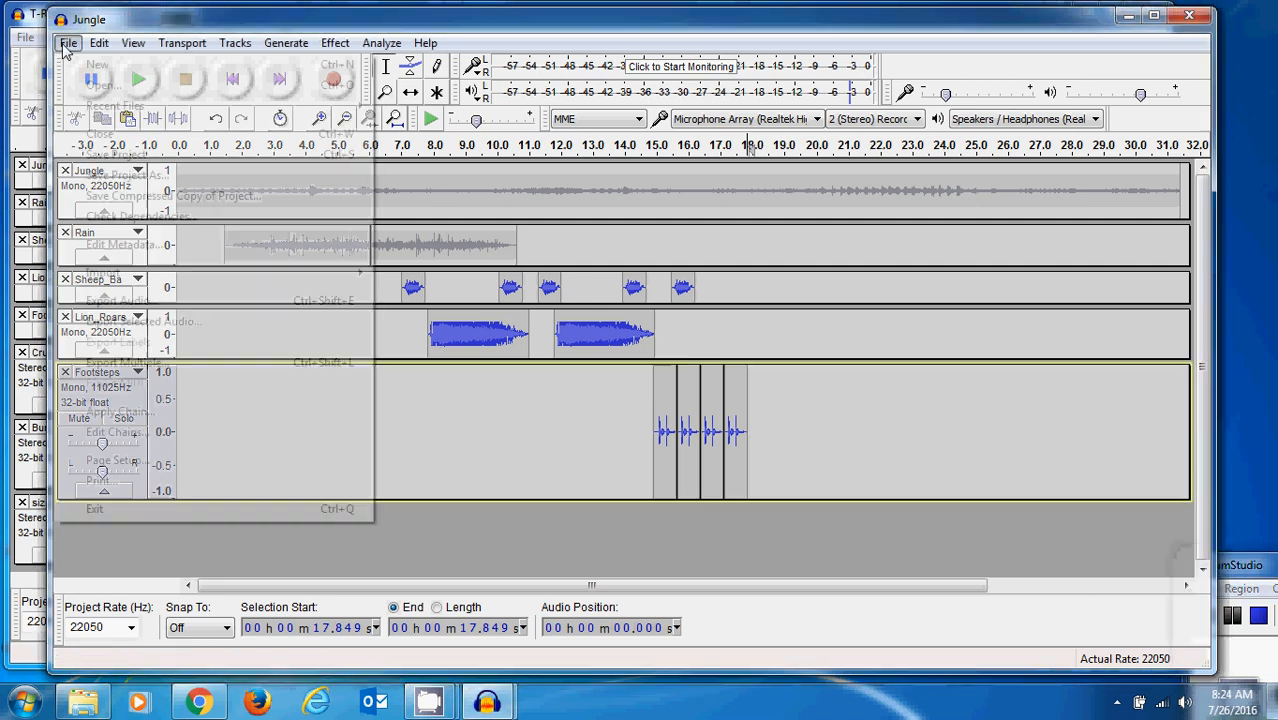
{"action": "mouse_move", "coordinate": [127, 278]}
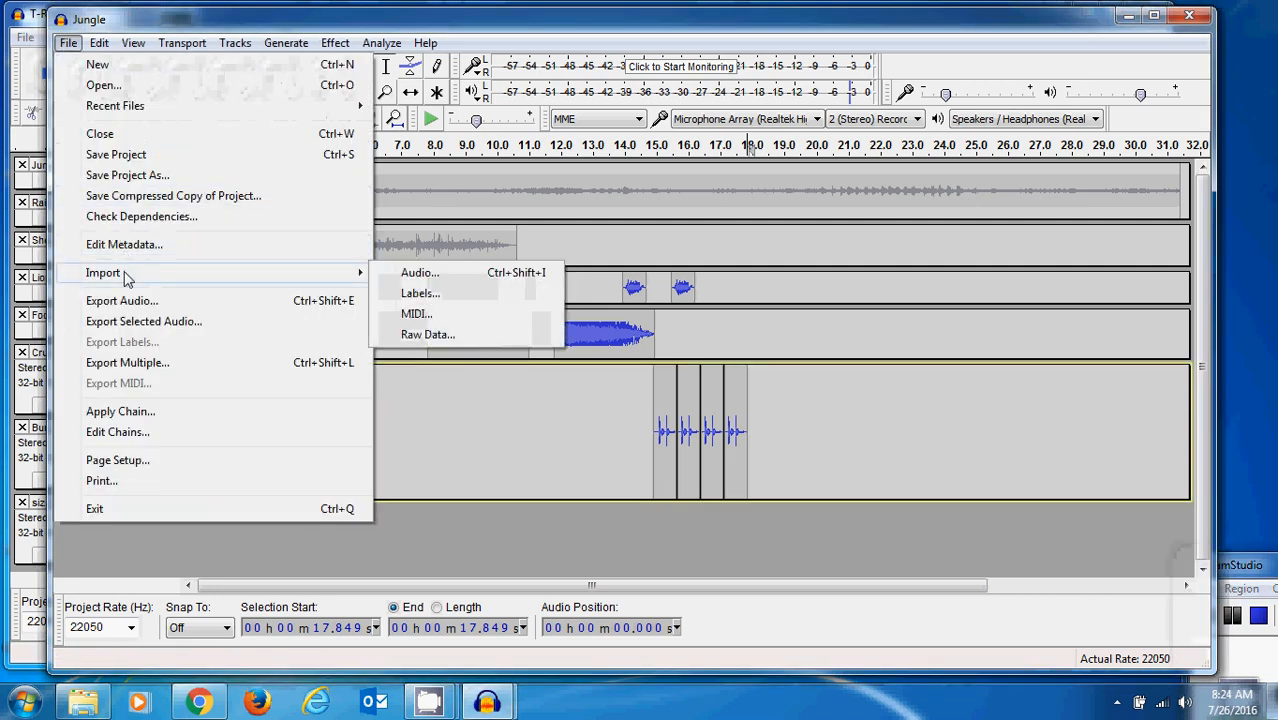
{"action": "left_click", "coordinate": [403, 276]}
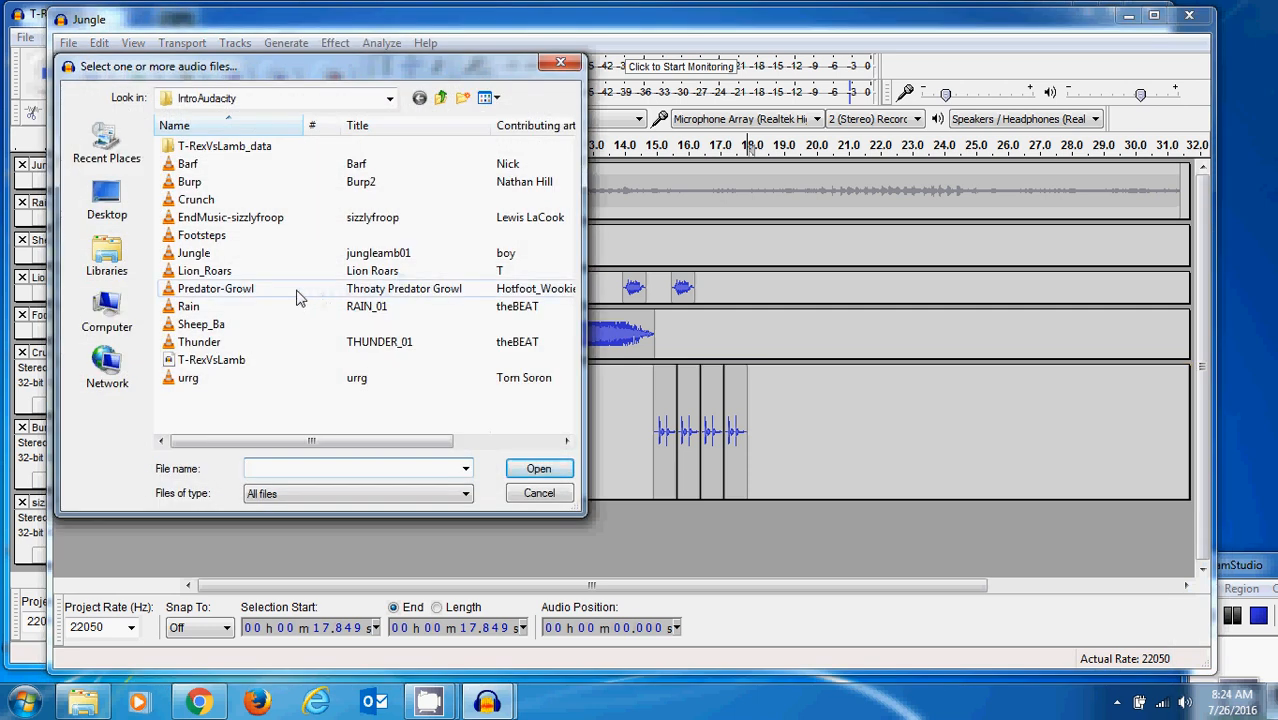
{"action": "left_click", "coordinate": [192, 202]}
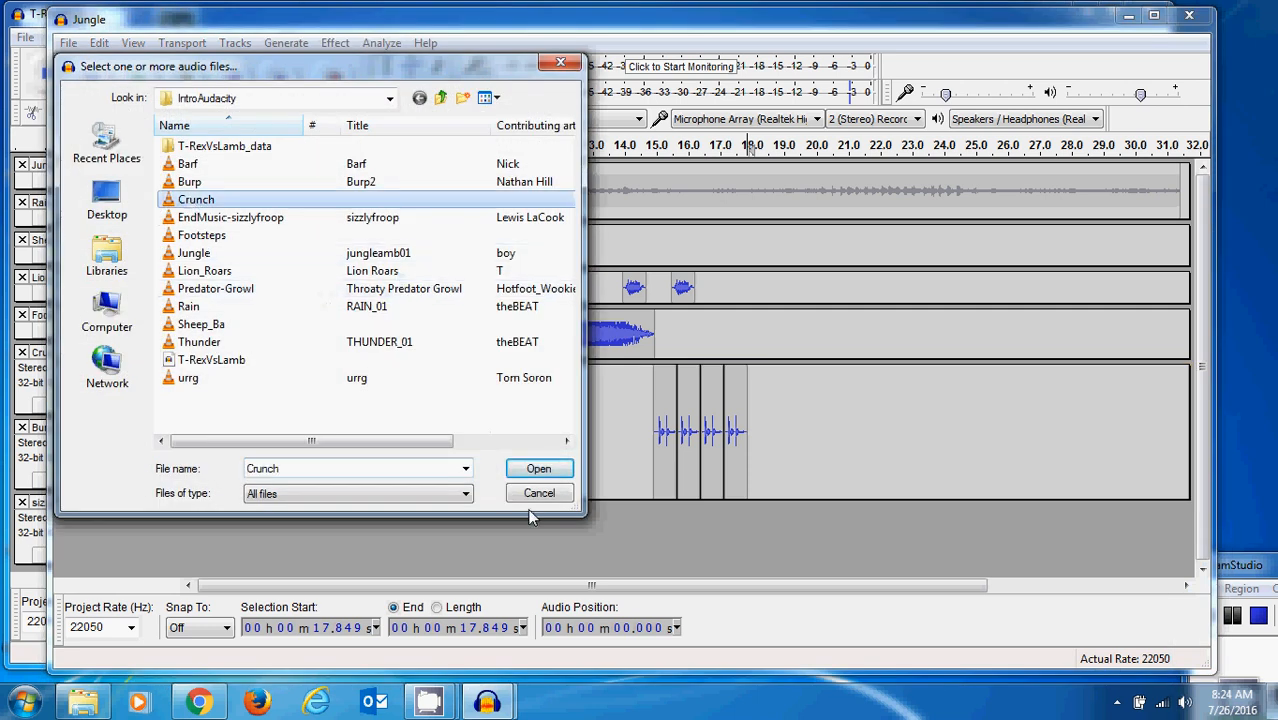
{"action": "left_click", "coordinate": [538, 468]}
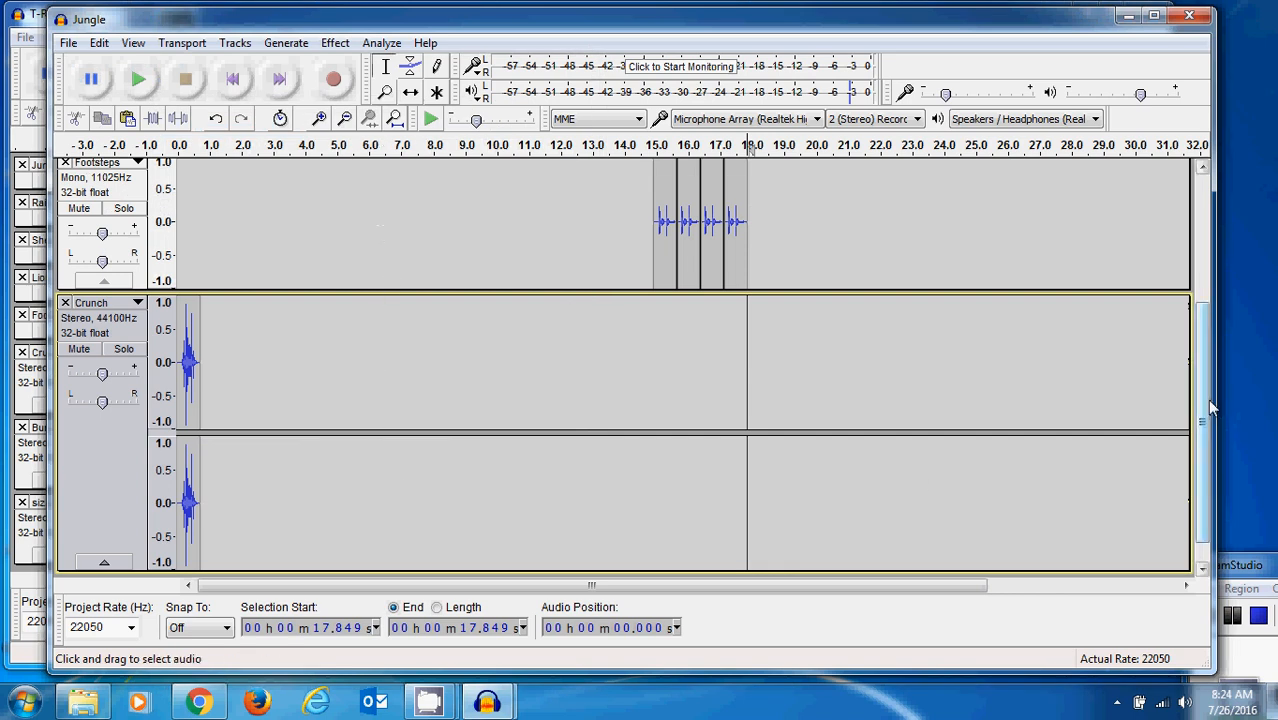
- Reduce the heights of the Lion_Roars, Footsteps and Crunch tracks so that all the tracks fit in the window
{"action": "left_click_drag", "start_coordinate": [1207, 399], "coordinate": [1218, 299]}
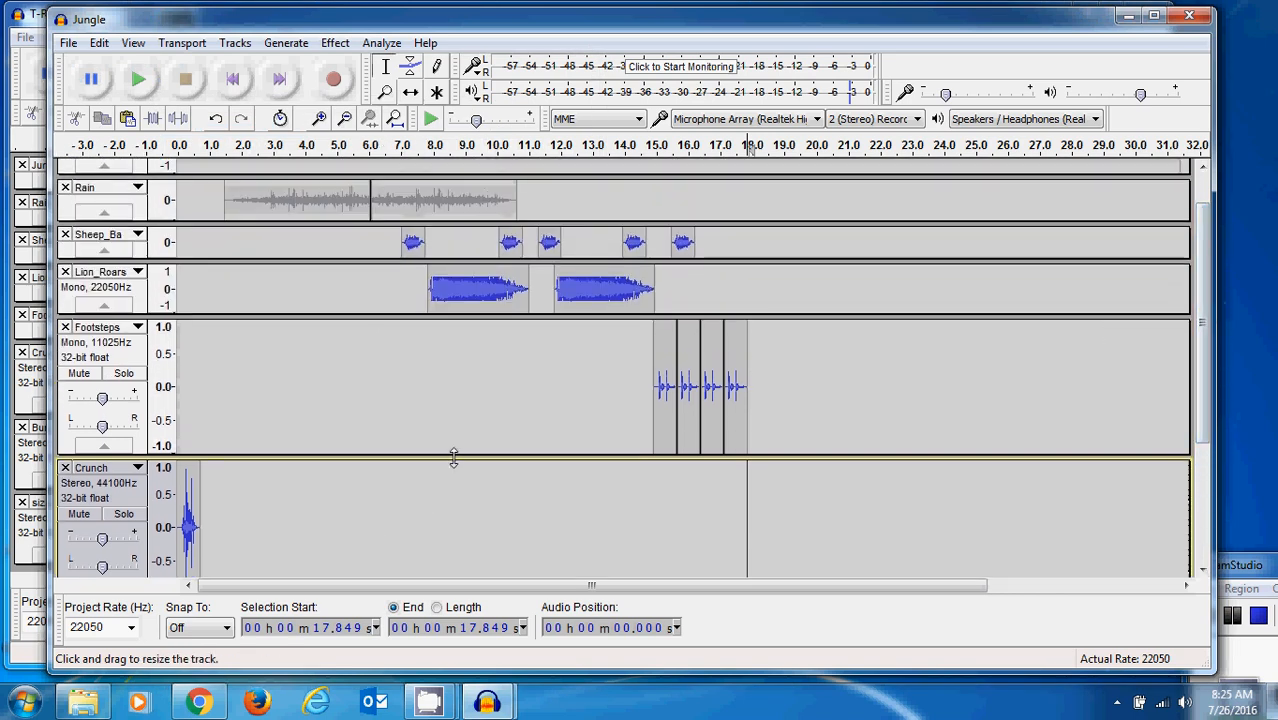
{"action": "left_click_drag", "start_coordinate": [452, 455], "coordinate": [404, 295]}
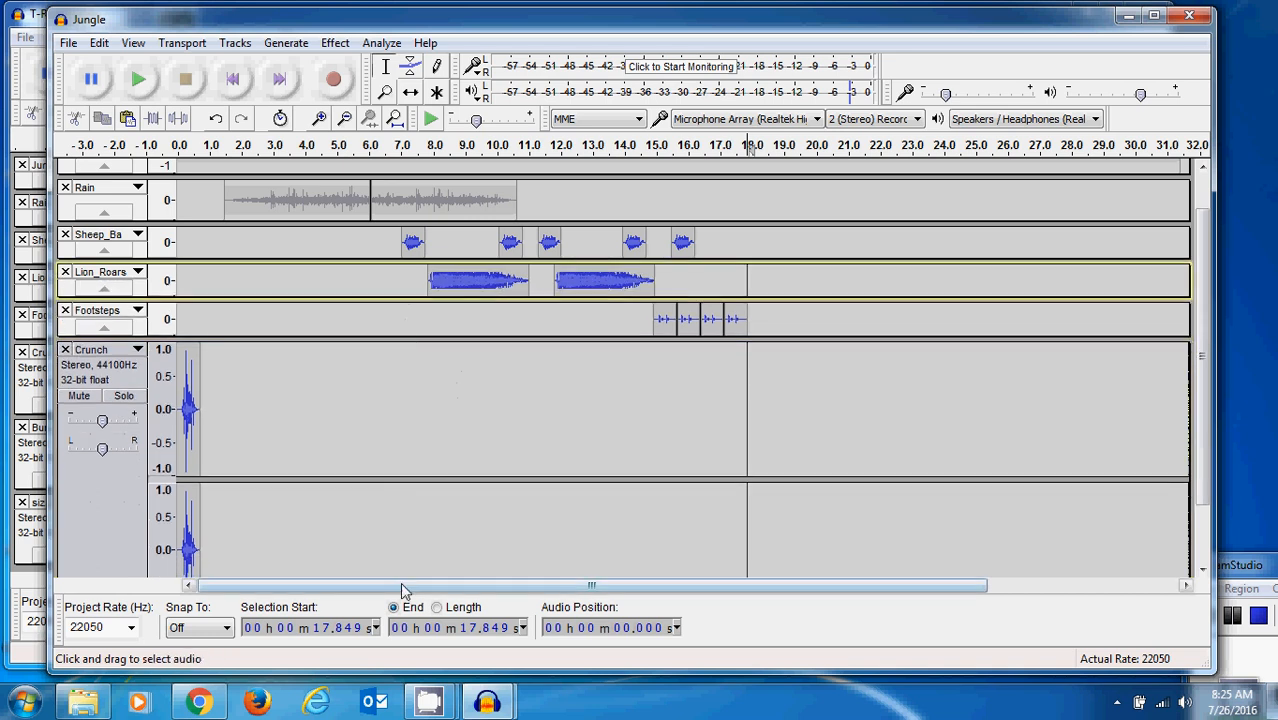
{"action": "scroll", "coordinate": [1204, 487], "scroll_direction": "down", "scroll_amount": 2}
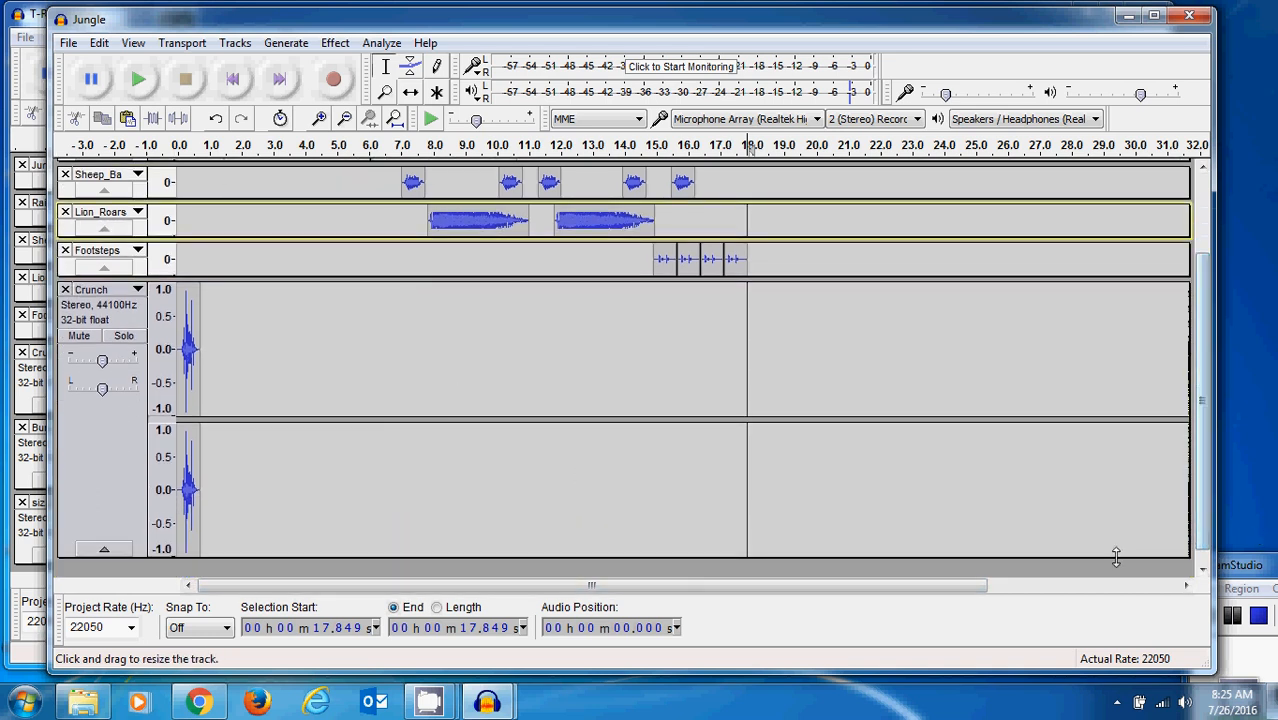
{"action": "left_click_drag", "start_coordinate": [1114, 557], "coordinate": [1114, 411]}
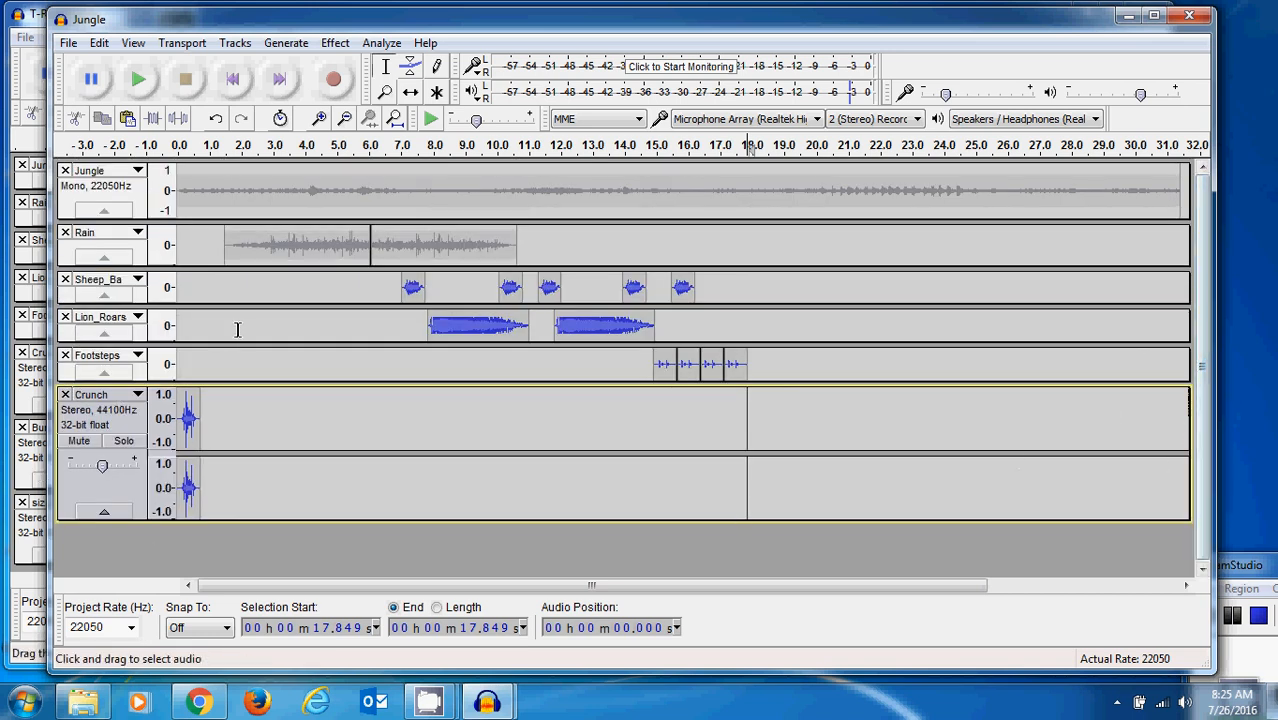
- Shift the Crunch clip to start at about 17.8 s, right after the last footsteps clip, and reduce the Crunch track's height
{"action": "left_click", "coordinate": [412, 95]}
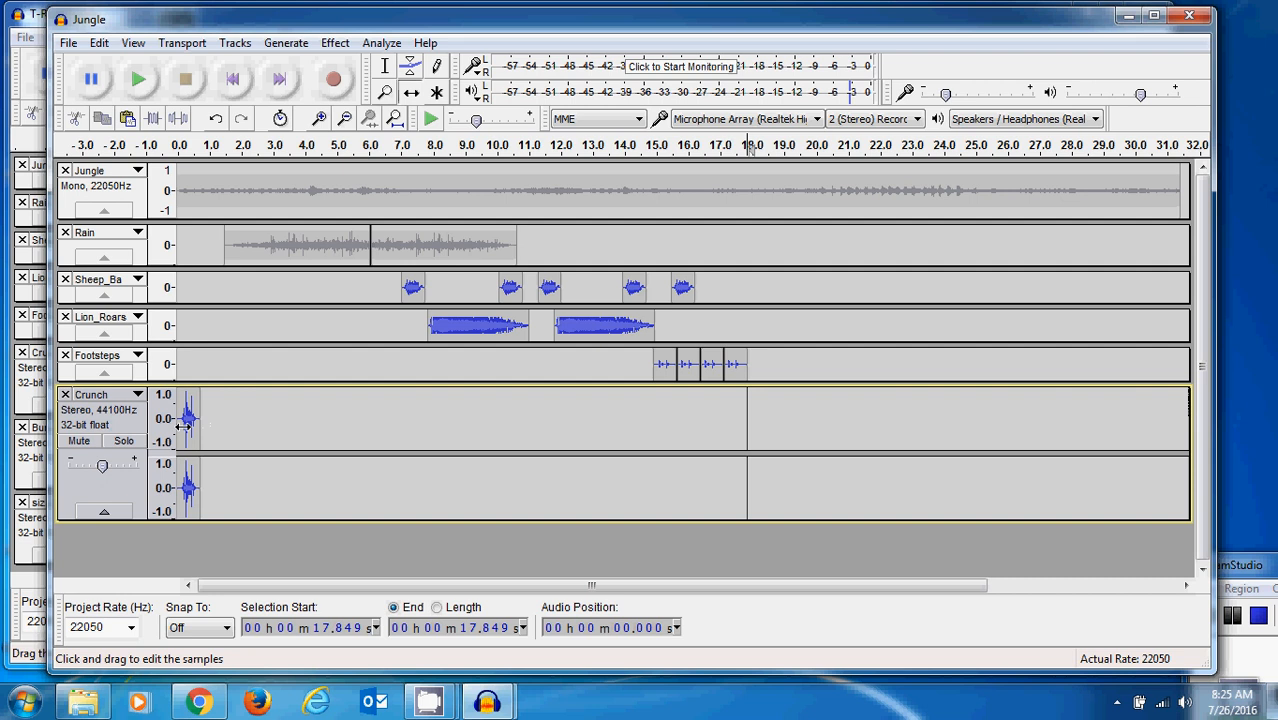
{"action": "left_click_drag", "start_coordinate": [190, 423], "coordinate": [757, 423]}
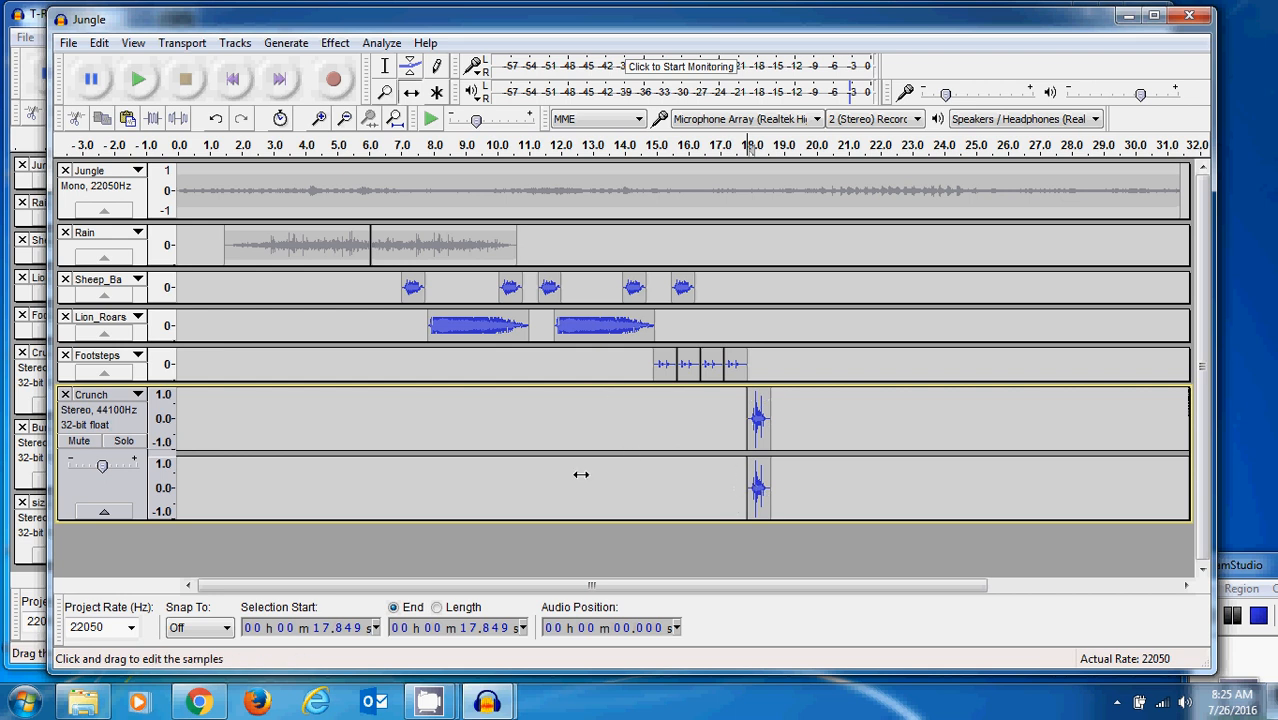
{"action": "left_click_drag", "start_coordinate": [211, 521], "coordinate": [209, 570]}
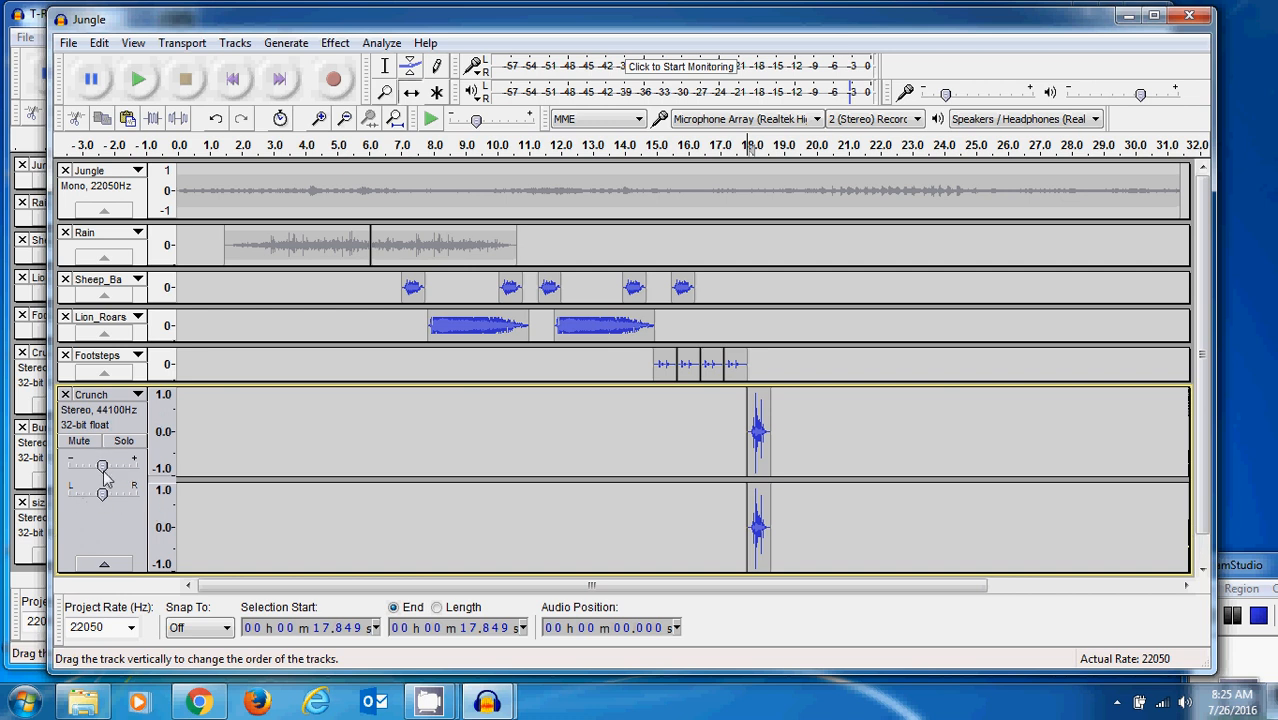
{"action": "left_click_drag", "start_coordinate": [608, 574], "coordinate": [610, 472]}
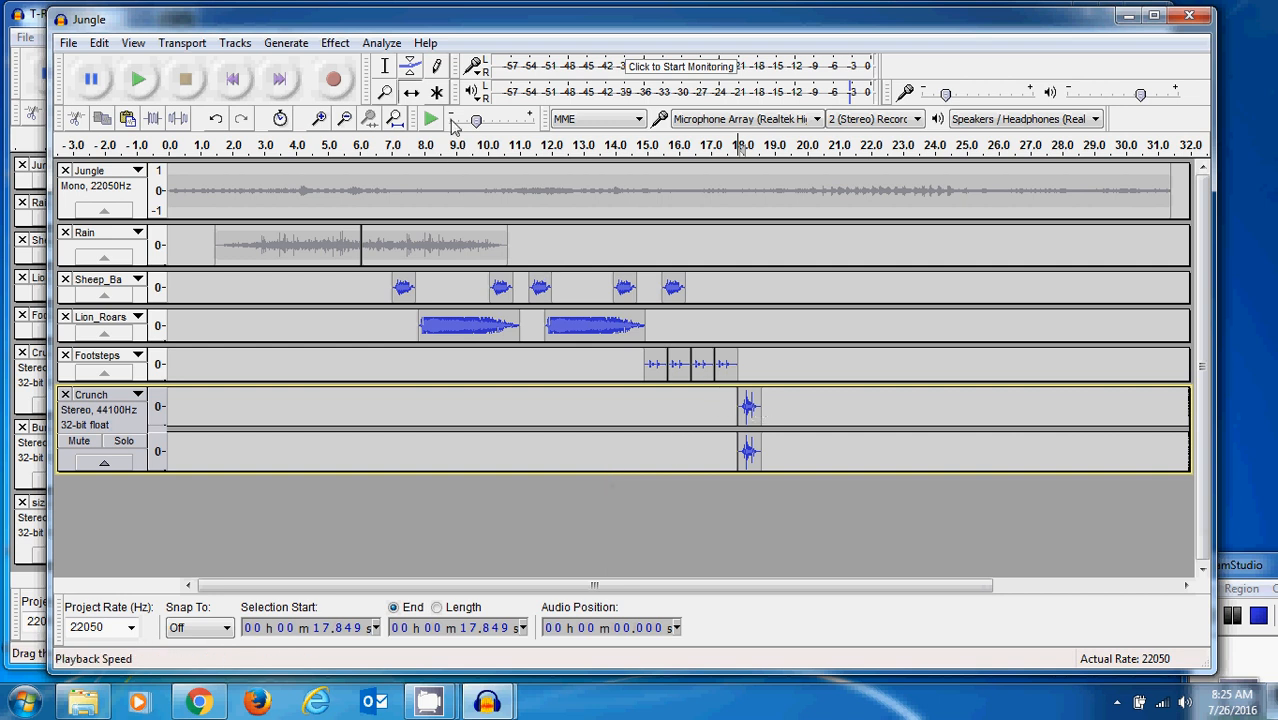
- Copy the whole Crunch clip and paste a duplicate directly after it, at about 18.6 s
{"action": "left_click", "coordinate": [384, 67]}
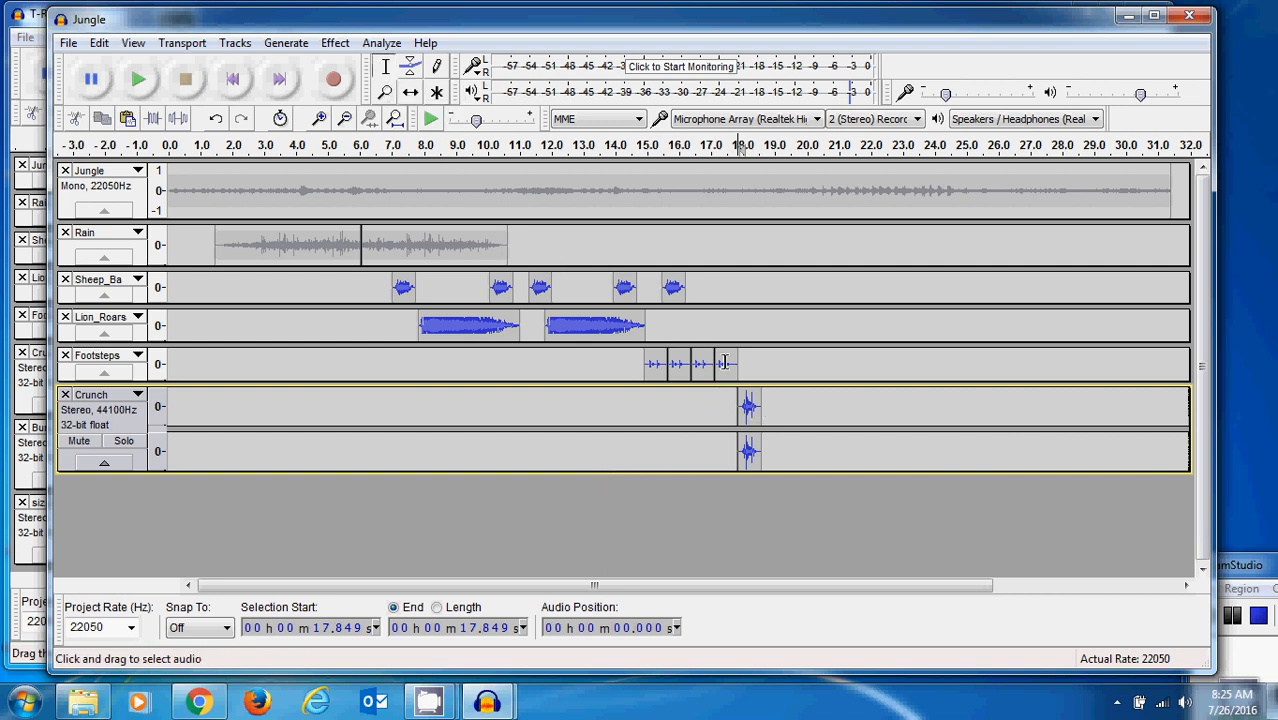
{"action": "left_click", "coordinate": [760, 416], "text": "shift"}
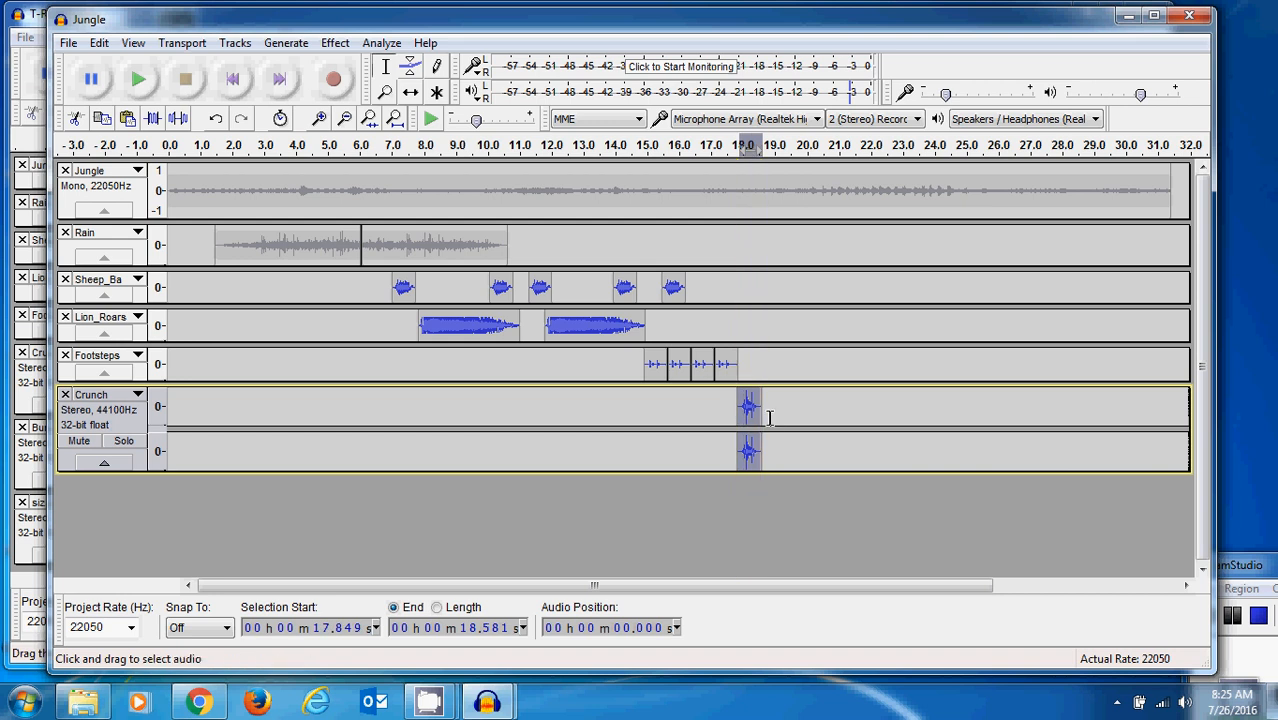
{"action": "left_click", "coordinate": [102, 119]}
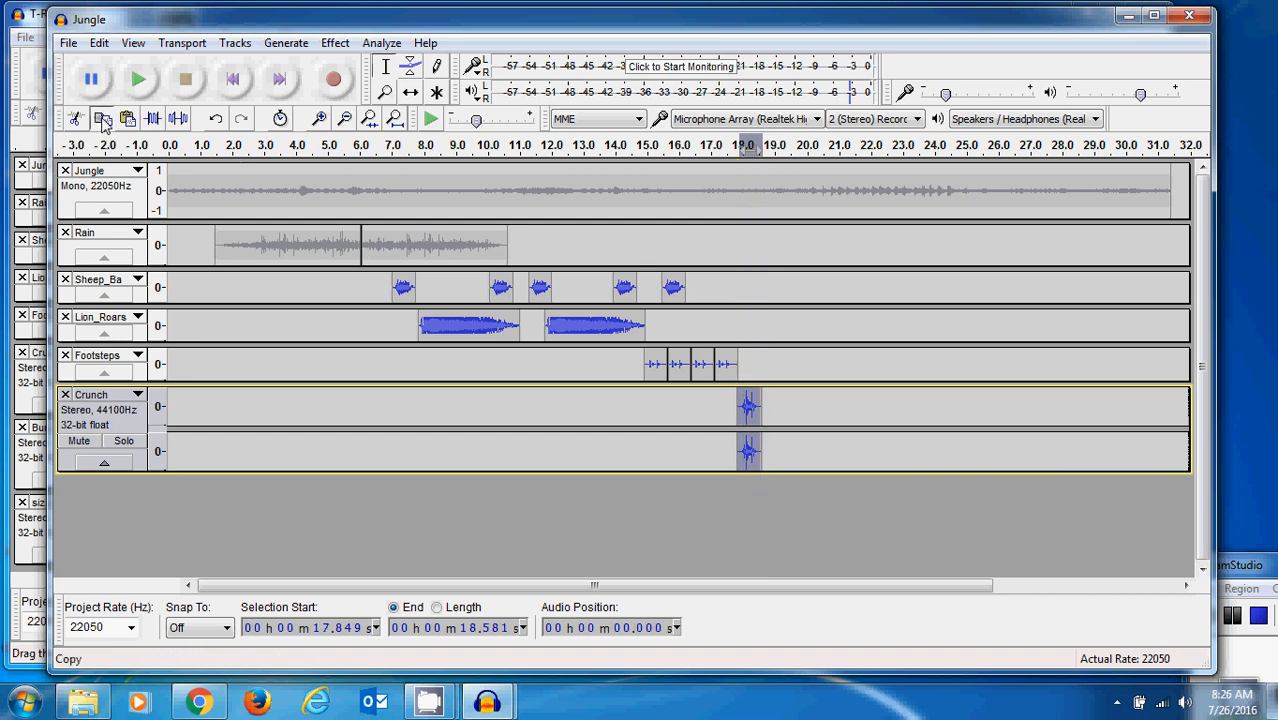
{"action": "left_click", "coordinate": [761, 410]}
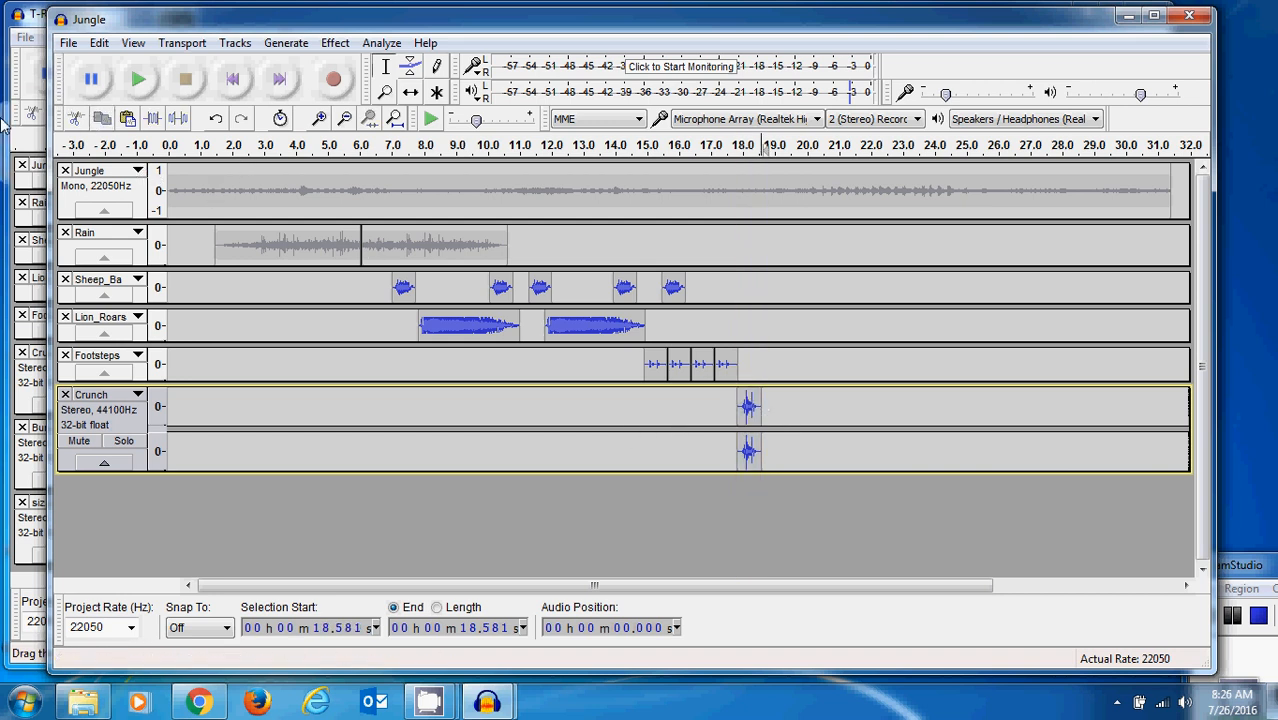
{"action": "left_click", "coordinate": [127, 119]}
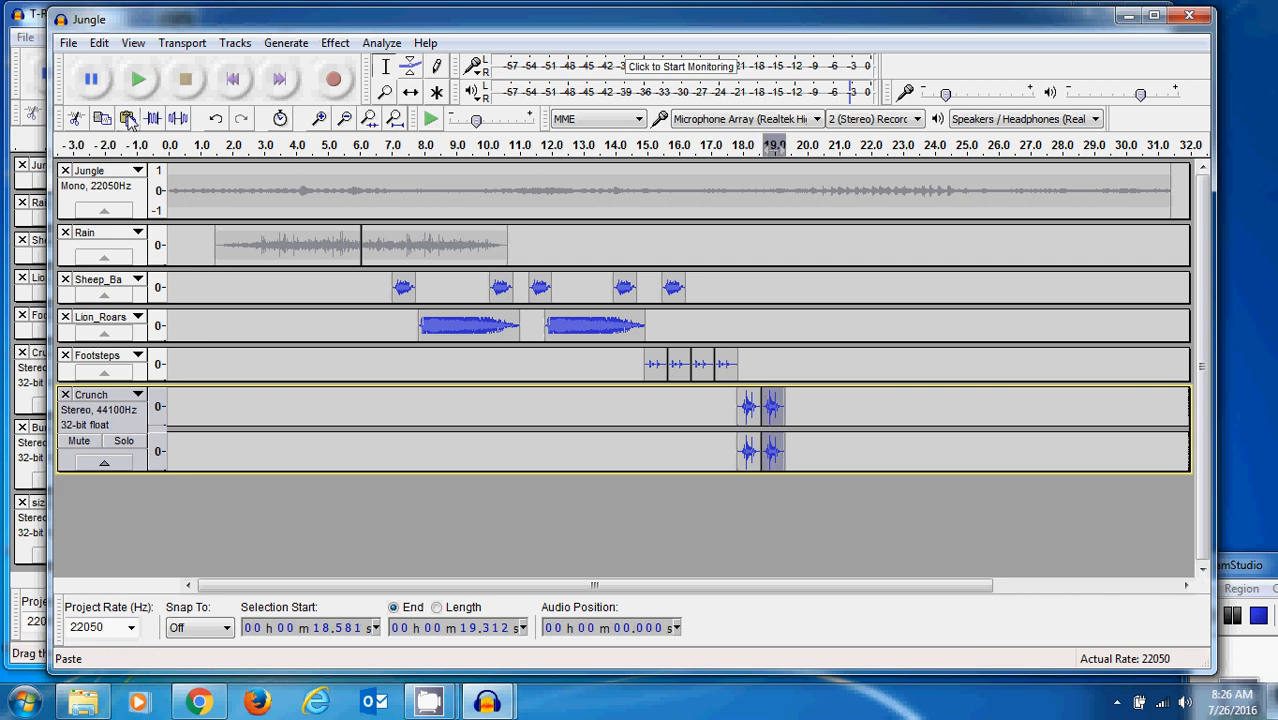
- Paste two more copies of the Crunch clip and shift them so that all four crunches sit end to end
{"action": "left_click", "coordinate": [793, 405]}
{"action": "left_click", "coordinate": [127, 119]}
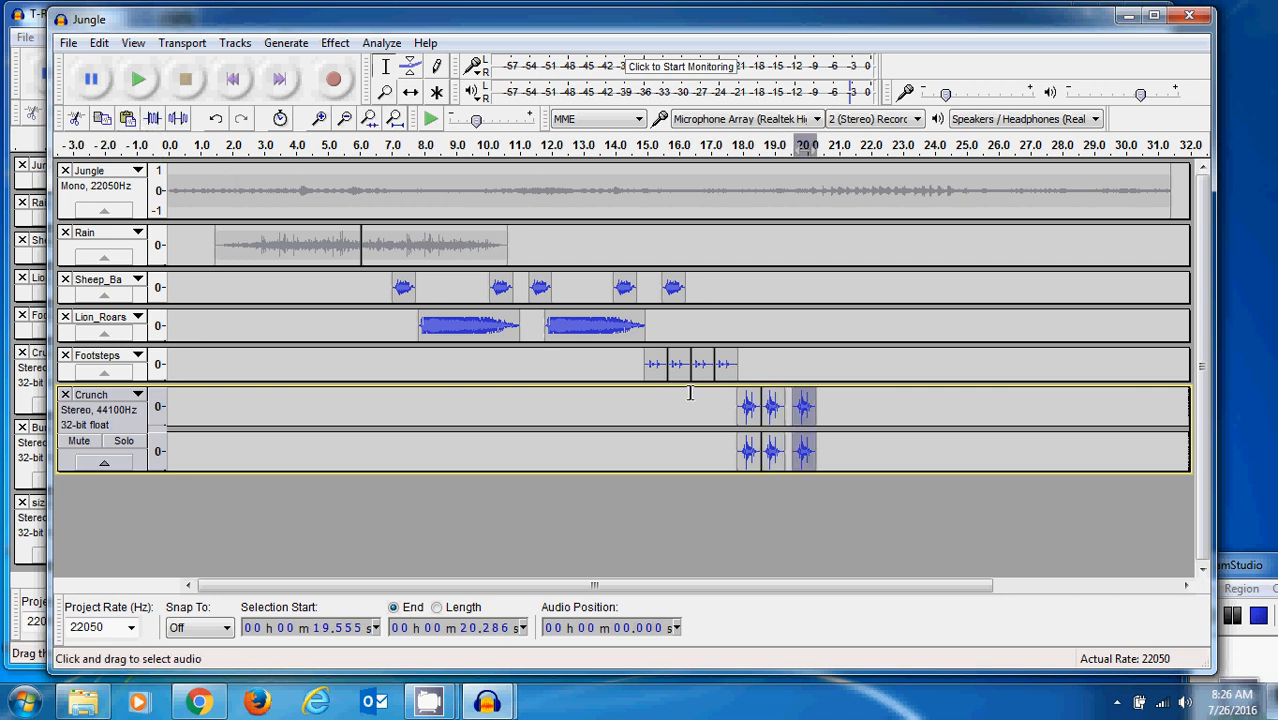
{"action": "left_click", "coordinate": [825, 405]}
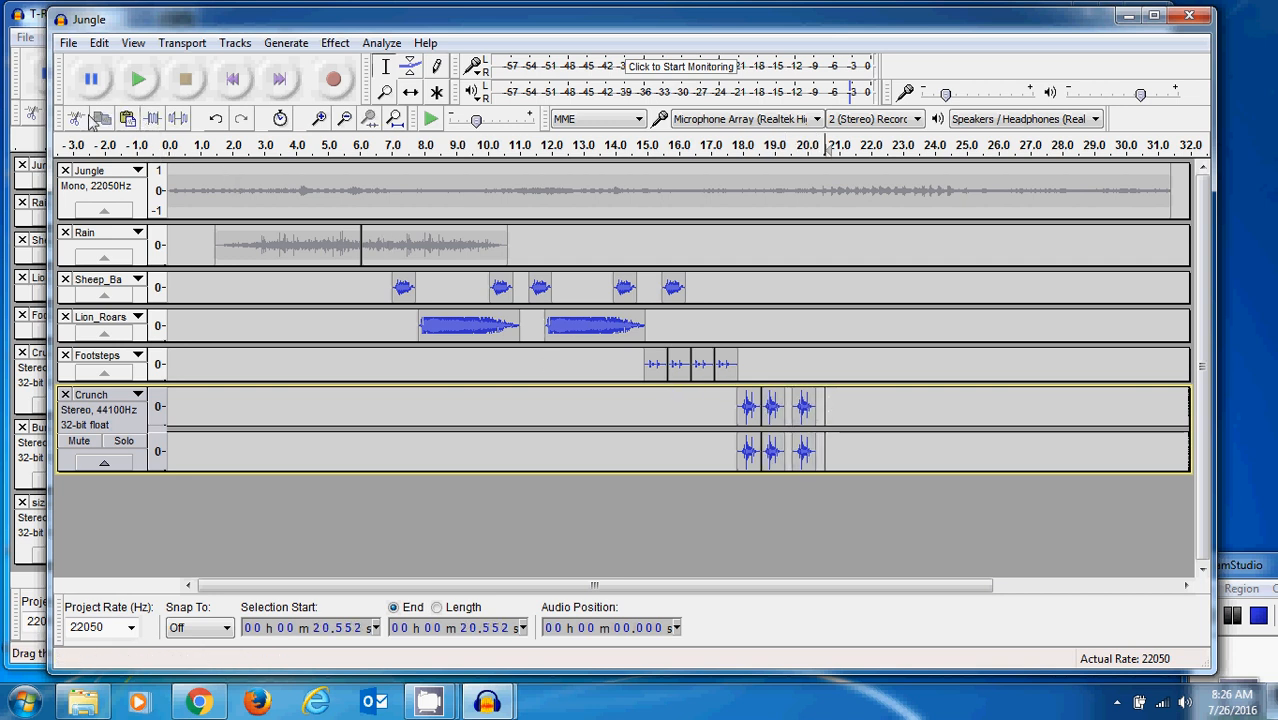
{"action": "left_click", "coordinate": [127, 119]}
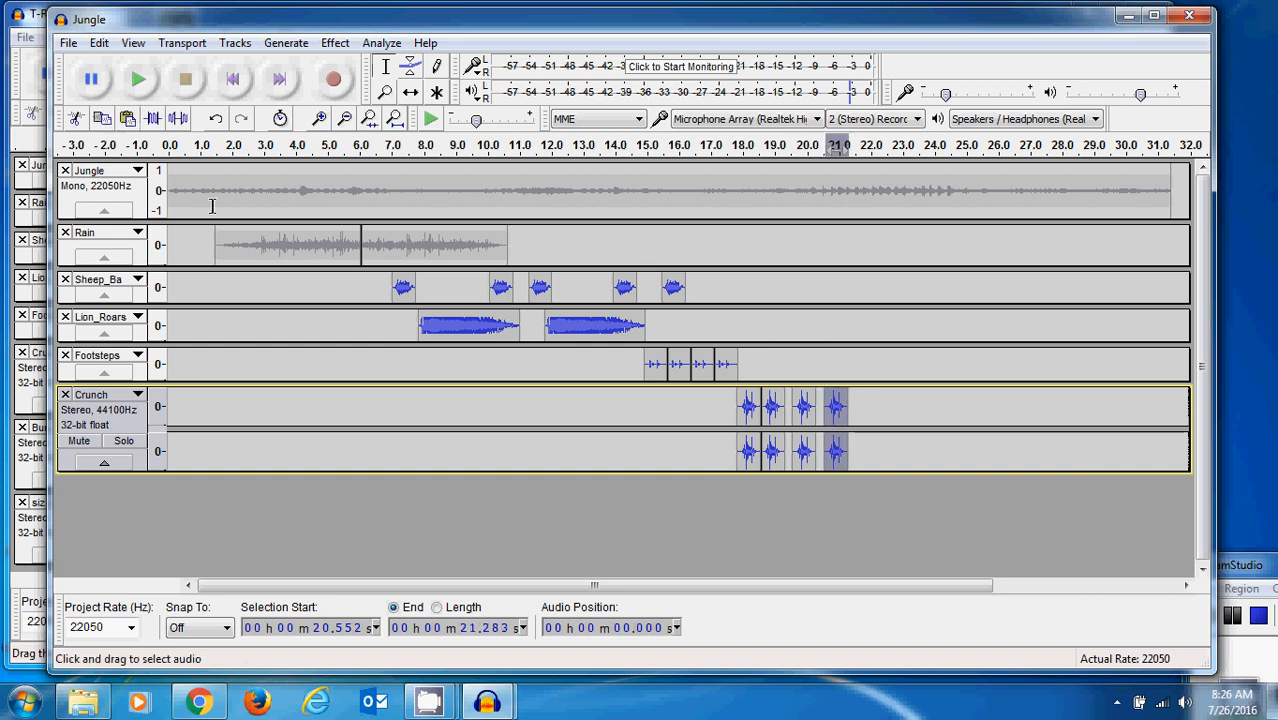
{"action": "left_click", "coordinate": [410, 92]}
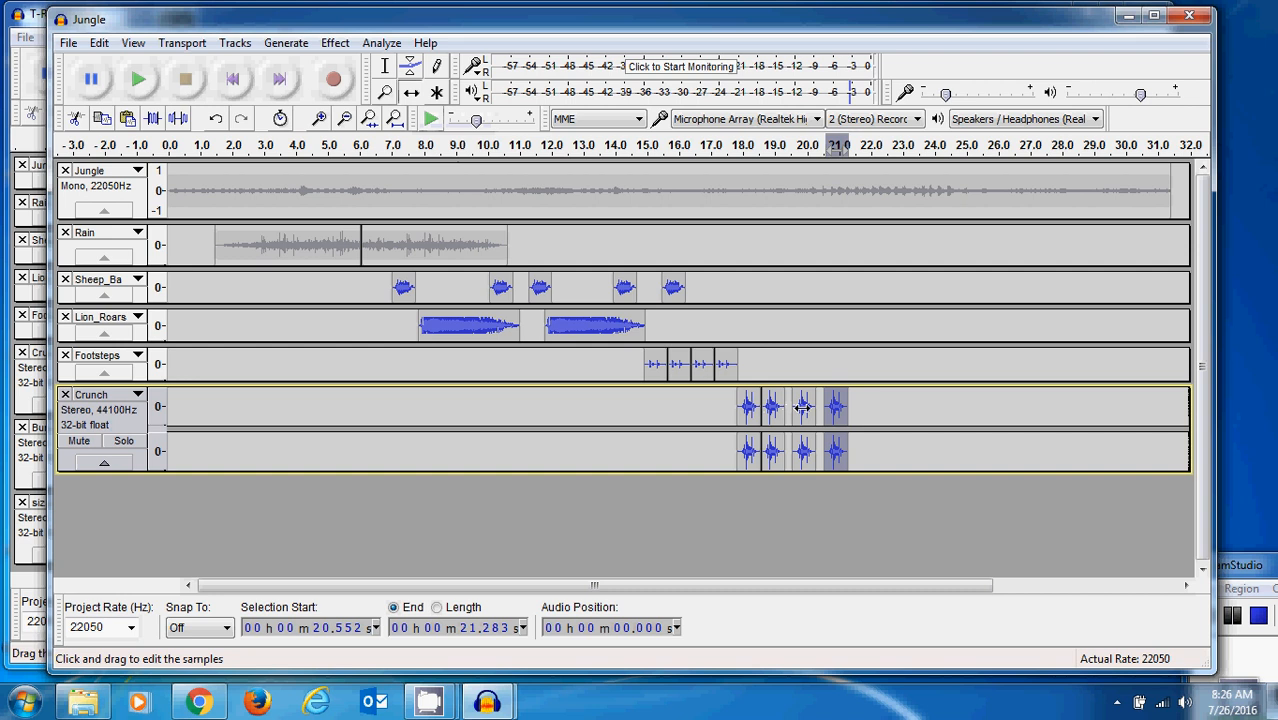
{"action": "left_click_drag", "start_coordinate": [802, 407], "coordinate": [817, 414]}
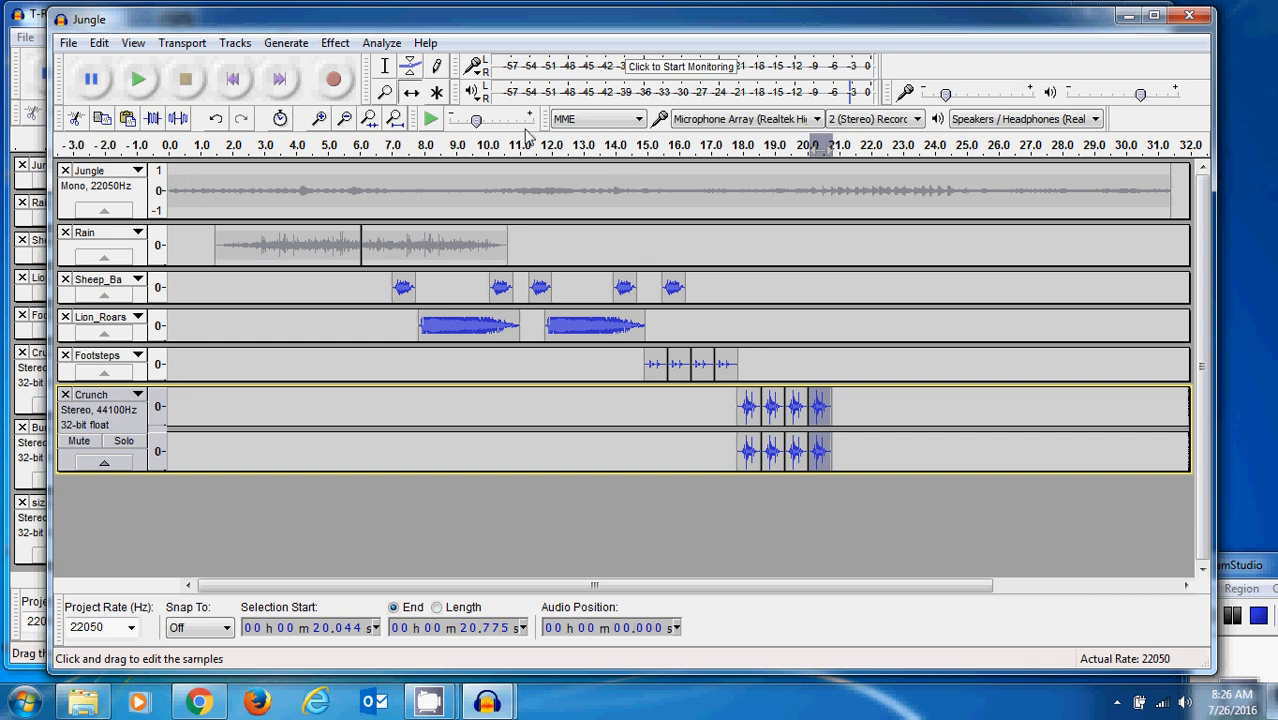
- Play the mix from about 13.8 s through the crunch sequence, then stop playback
{"action": "left_click", "coordinate": [616, 343]}
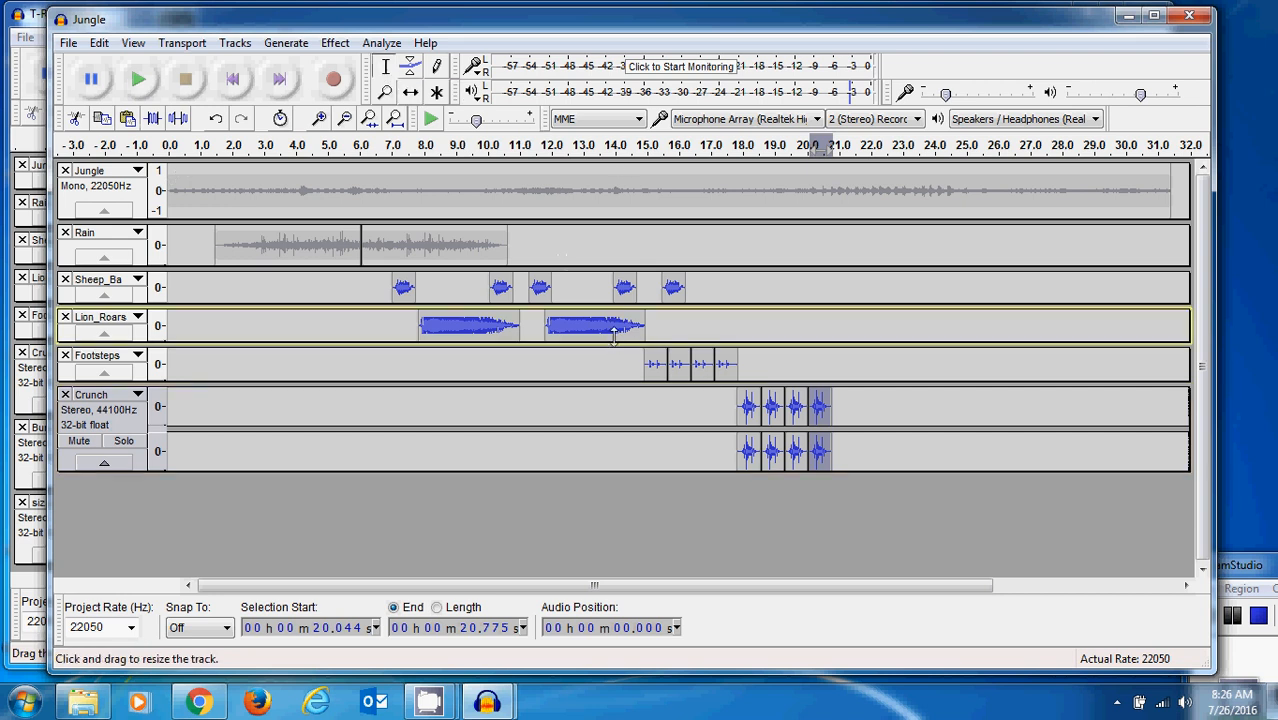
{"action": "left_click", "coordinate": [608, 335]}
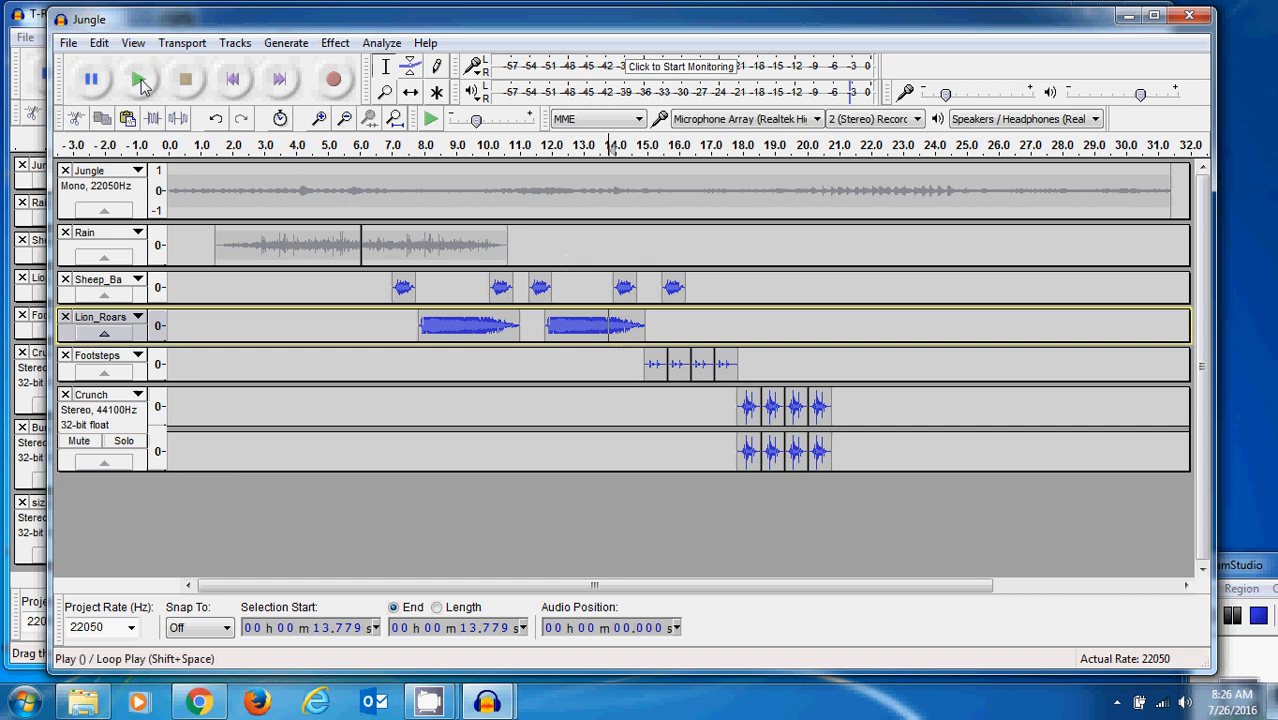
{"action": "left_click", "coordinate": [140, 82]}
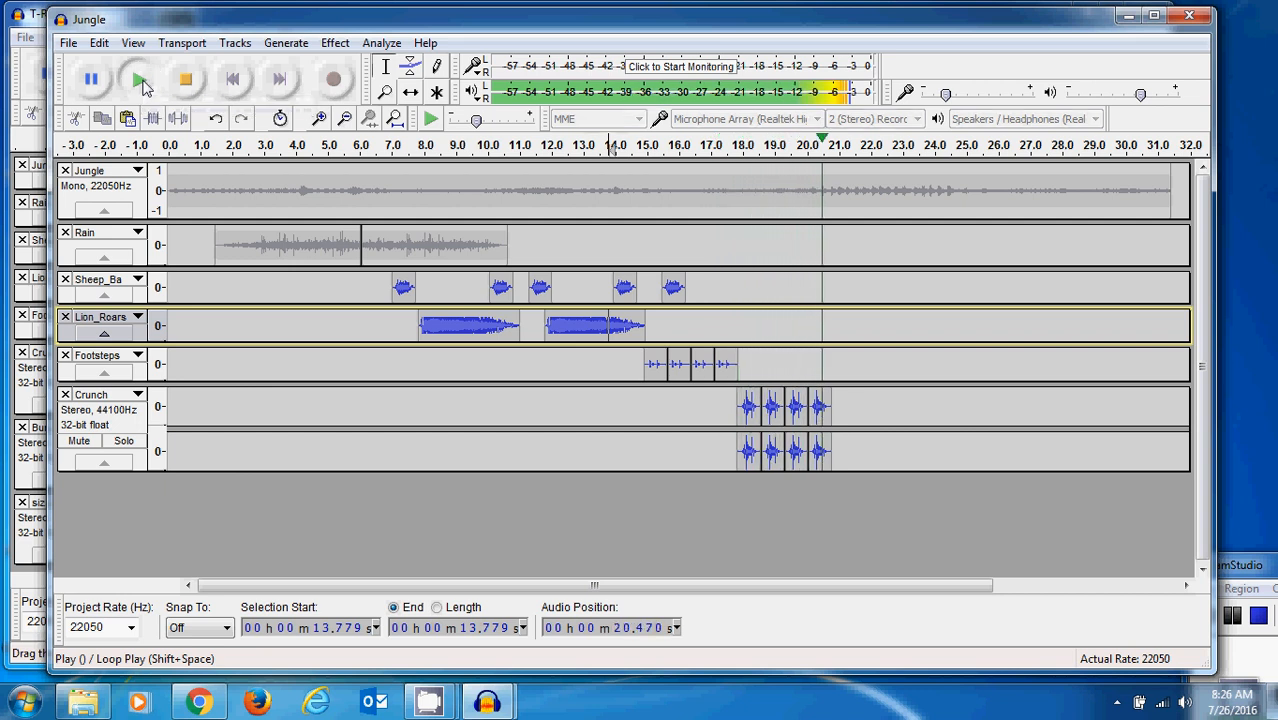
{"action": "left_click", "coordinate": [185, 80]}
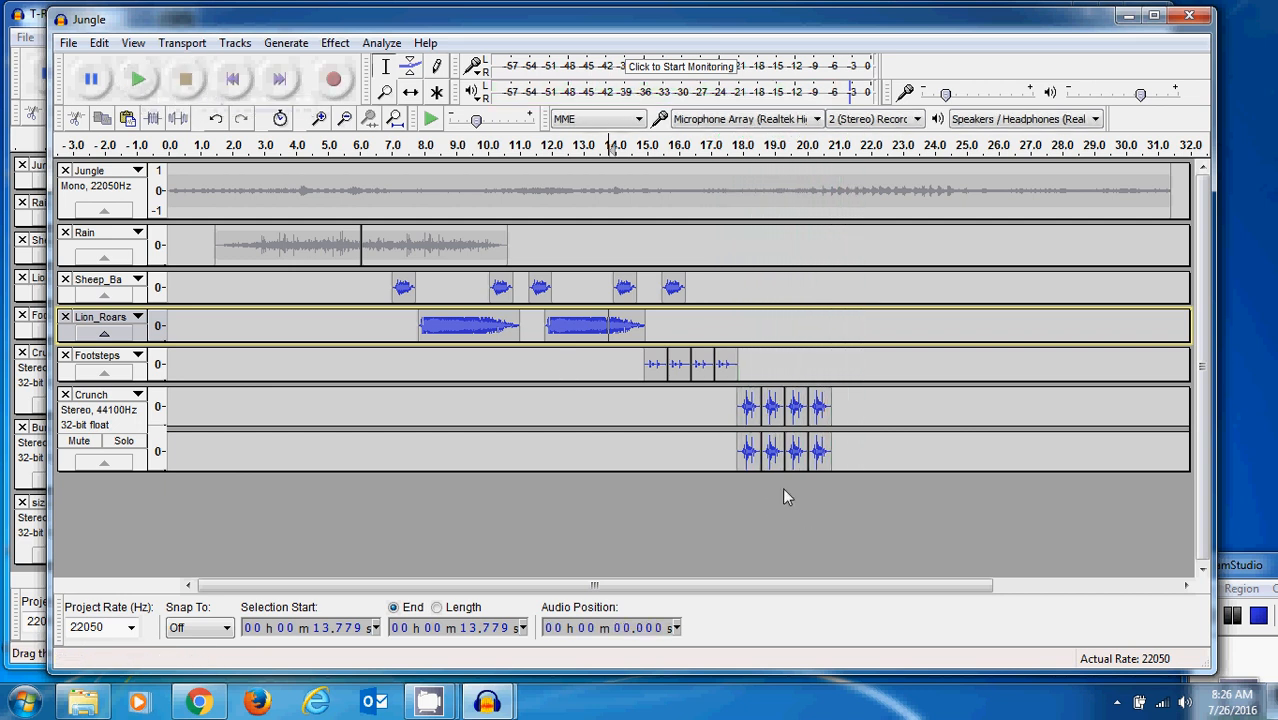
- Cut the fourth crunch out of the Crunch track, from about 20.2 s to 20.8 s
{"action": "left_click_drag", "start_coordinate": [832, 408], "coordinate": [812, 408]}
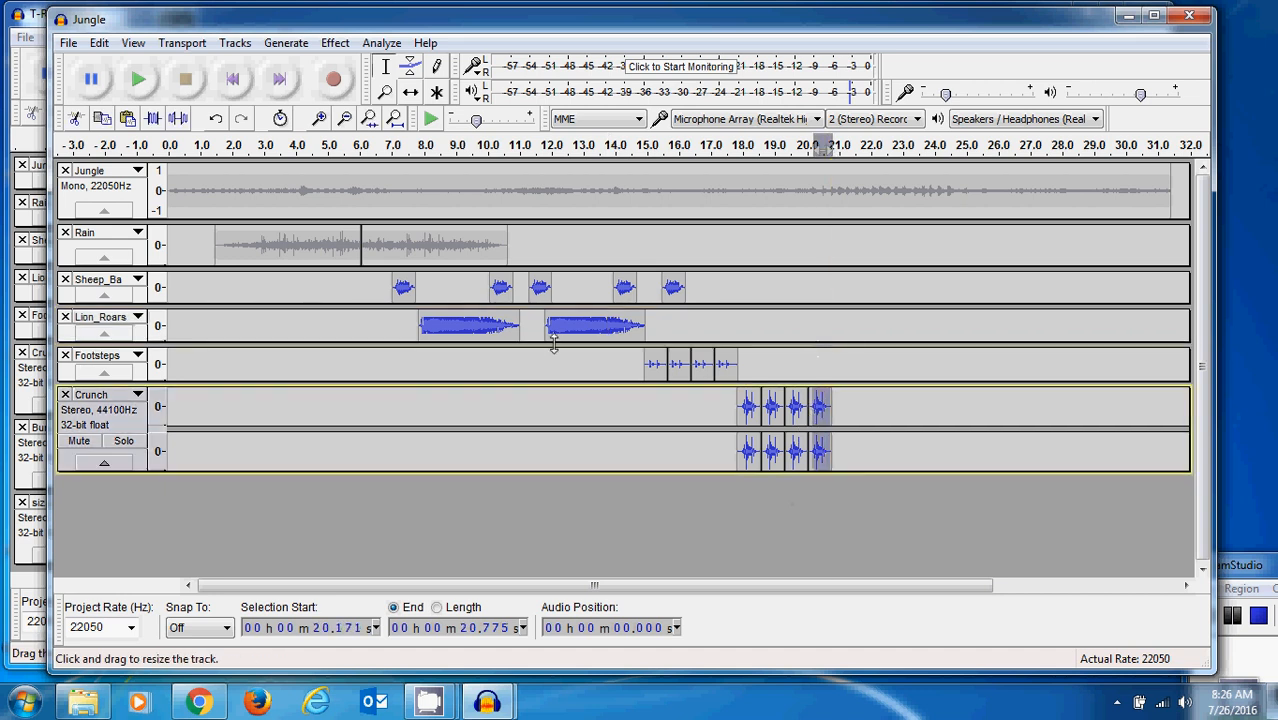
{"action": "left_click", "coordinate": [73, 118]}
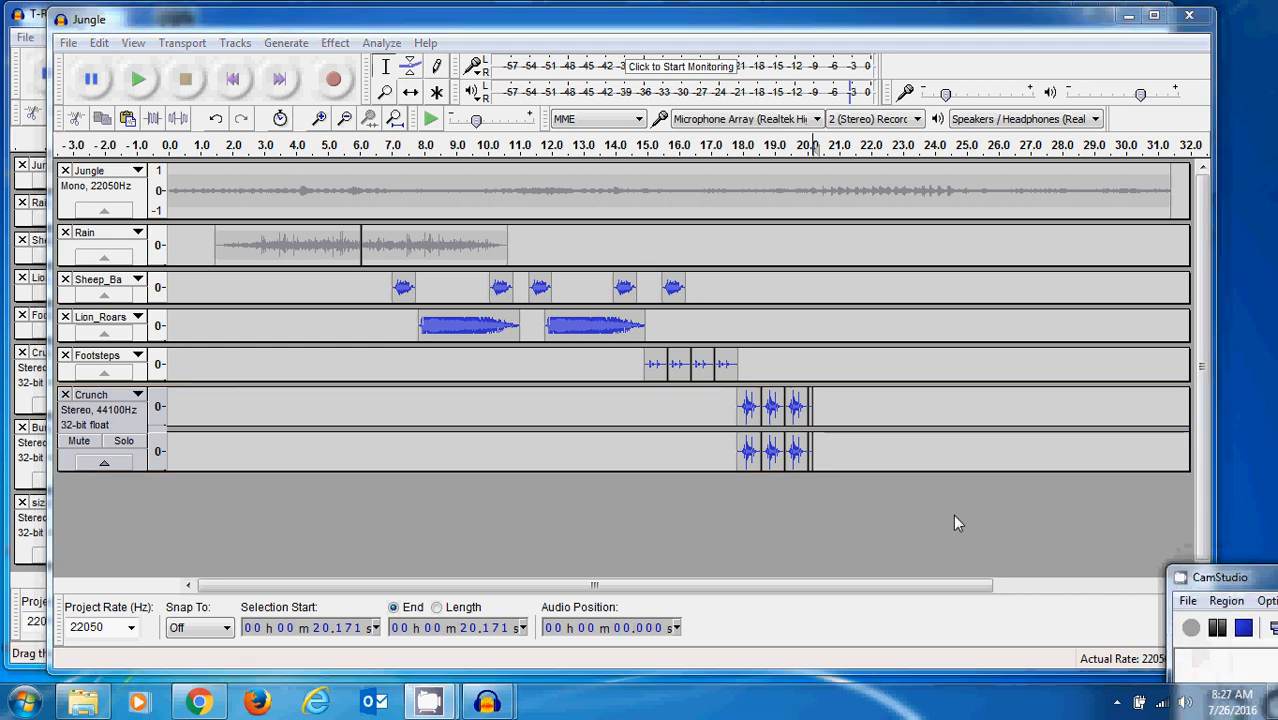
{"action": "left_click", "coordinate": [953, 514]}
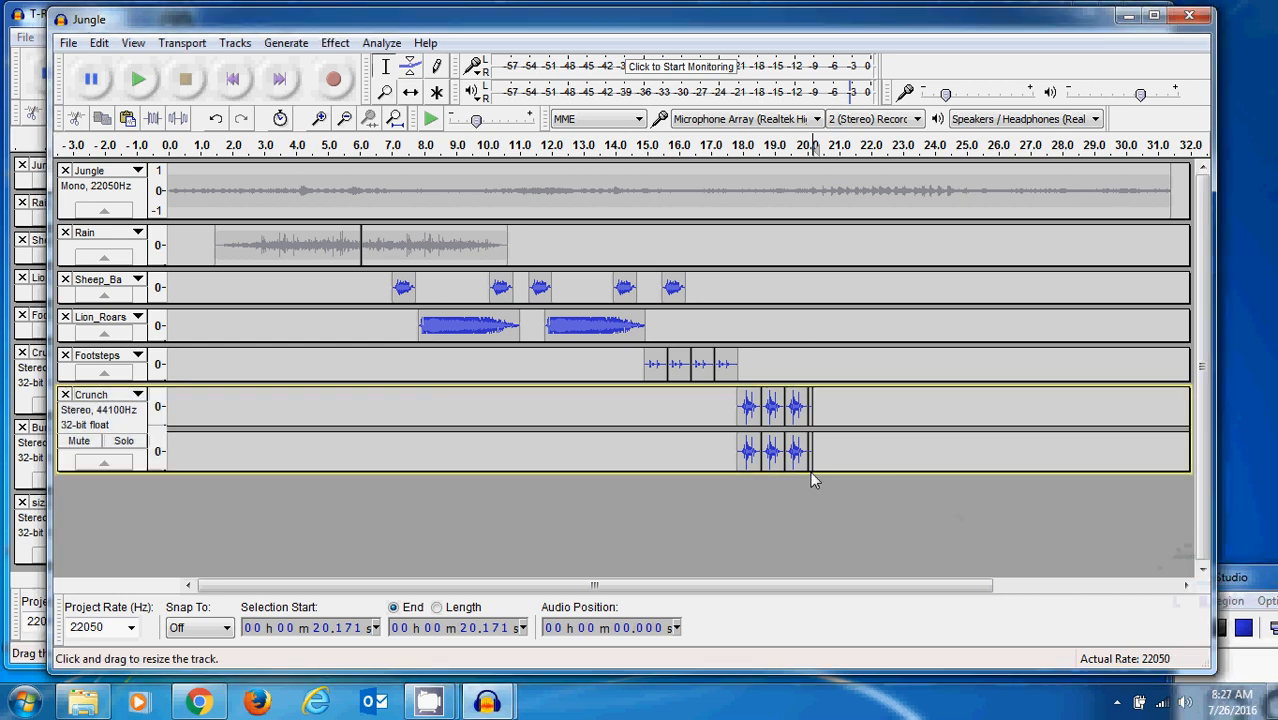